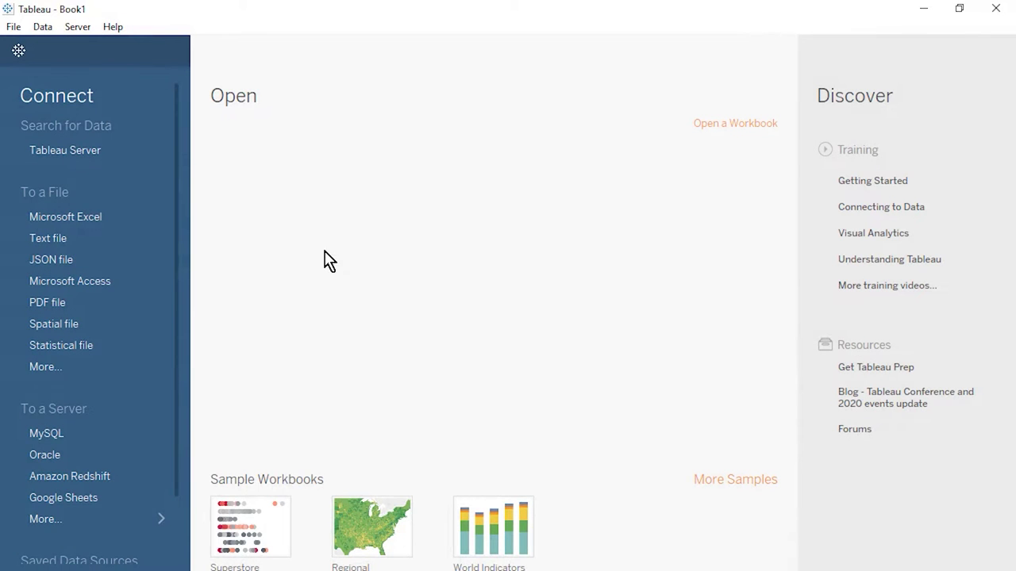
Connect to the Convenience Store Excel workbook and place the Transaction Details table on the data model canvas.
{"action": "left_click", "coordinate": [99, 219]}
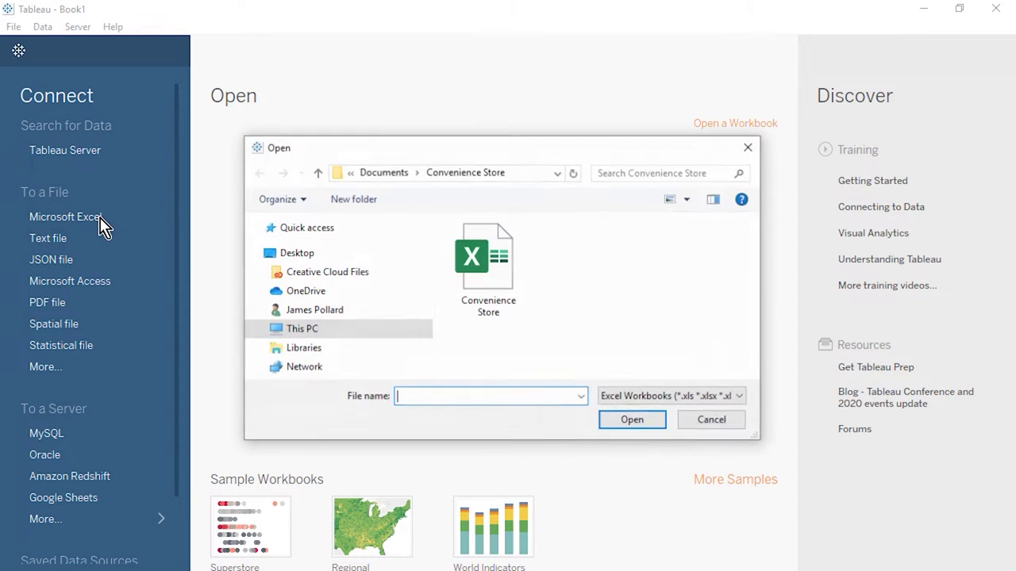
{"action": "left_click", "coordinate": [495, 276]}
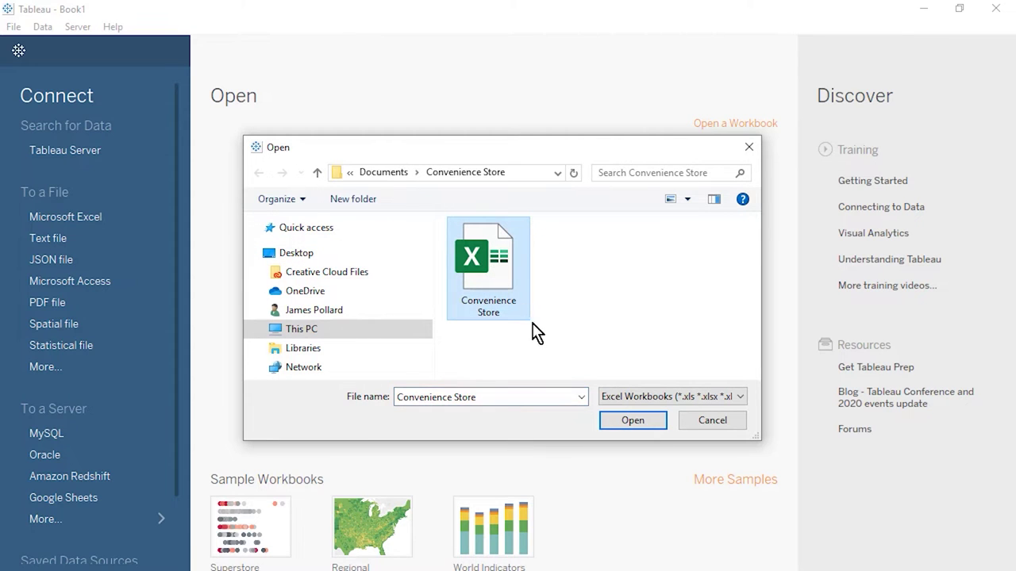
{"action": "left_click", "coordinate": [650, 423]}
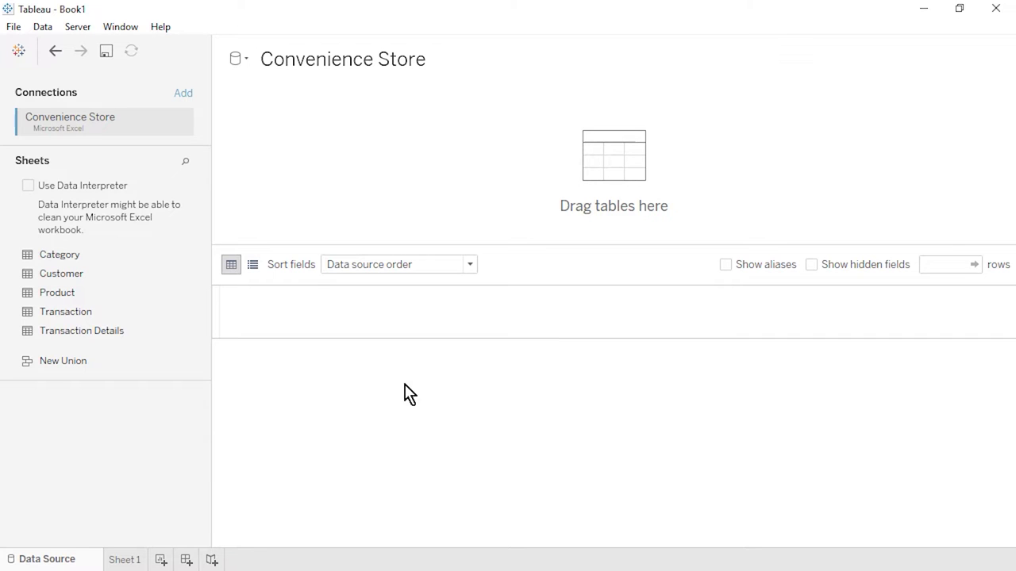
{"action": "left_click_drag", "start_coordinate": [151, 343], "coordinate": [289, 163]}
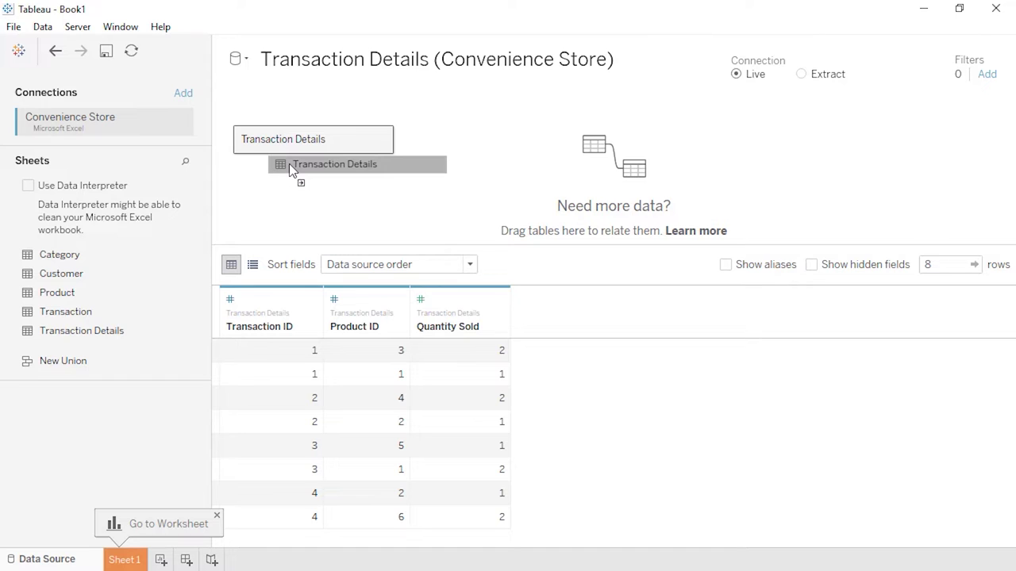
{"action": "left_click_drag", "start_coordinate": [289, 164], "coordinate": [288, 169]}
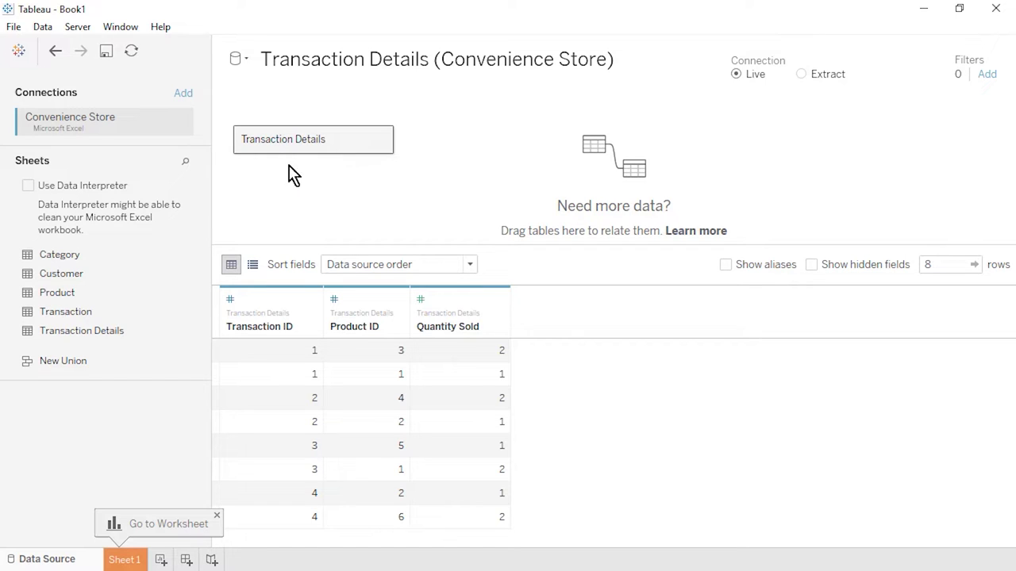
Relate the Product table to Transaction Details on Product ID, and the Transaction table to Transaction Details on Transaction ID.
{"action": "left_click_drag", "start_coordinate": [124, 293], "coordinate": [458, 175]}
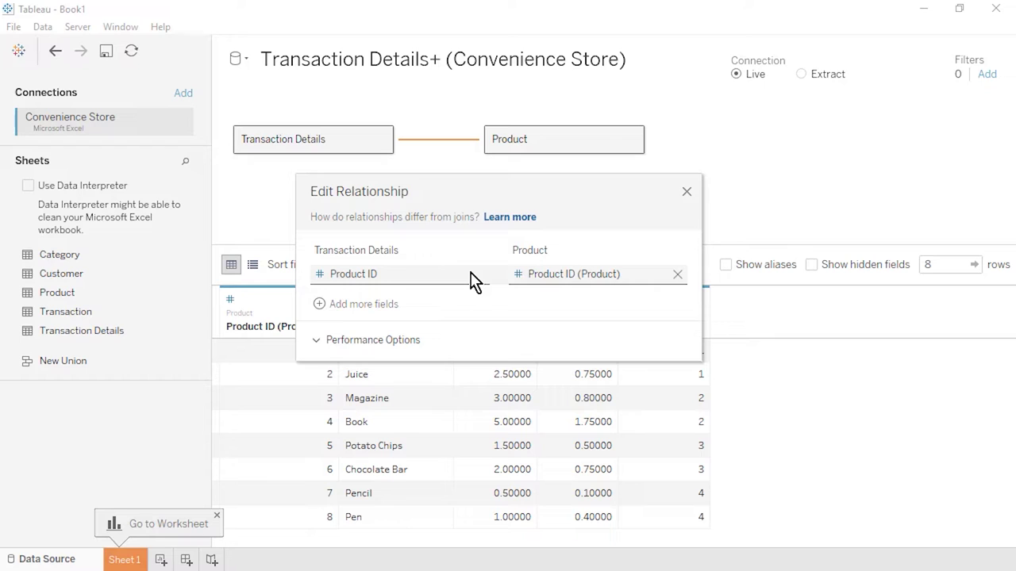
{"action": "left_click", "coordinate": [474, 276]}
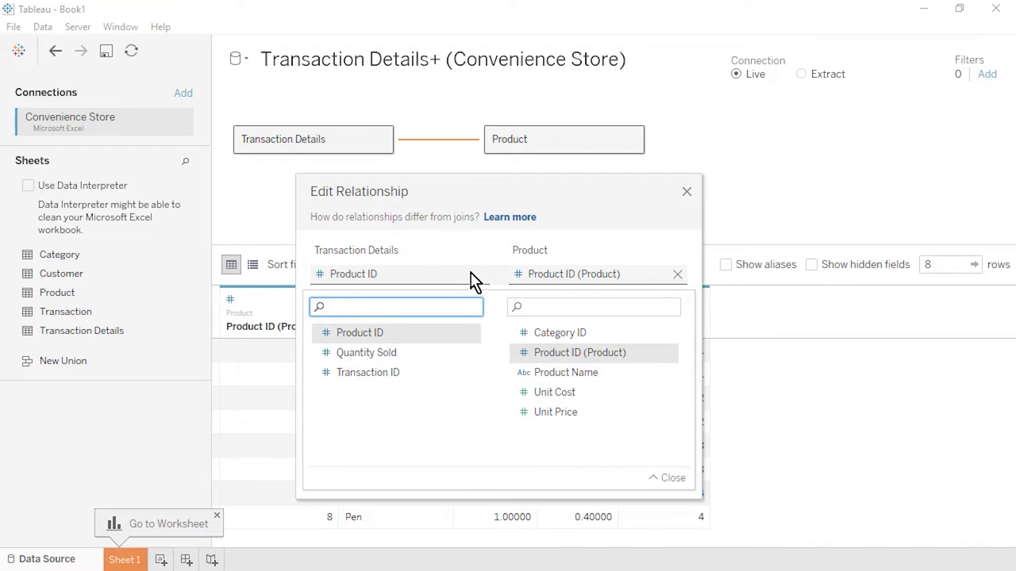
{"action": "left_click", "coordinate": [473, 276]}
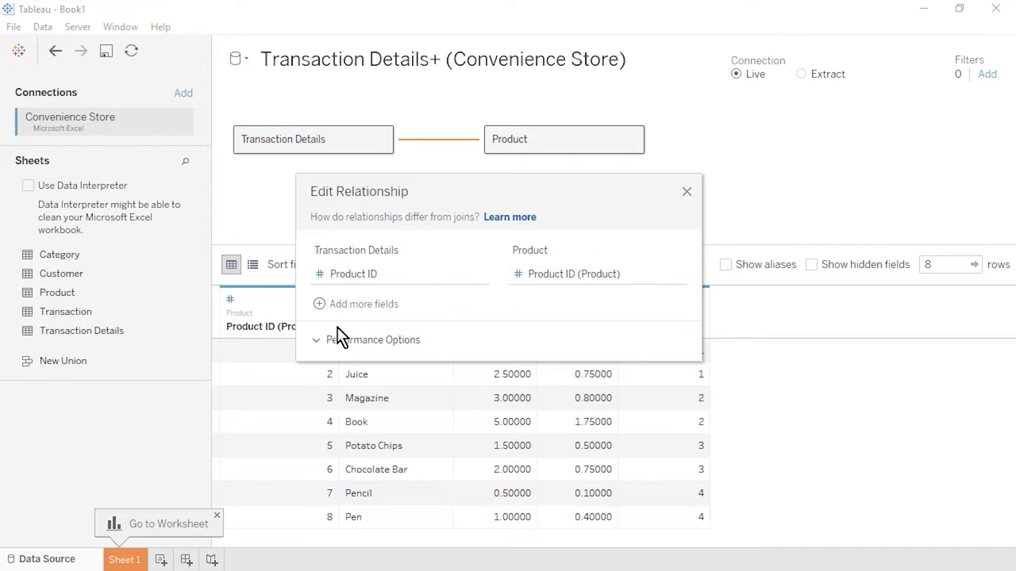
{"action": "left_click", "coordinate": [318, 342]}
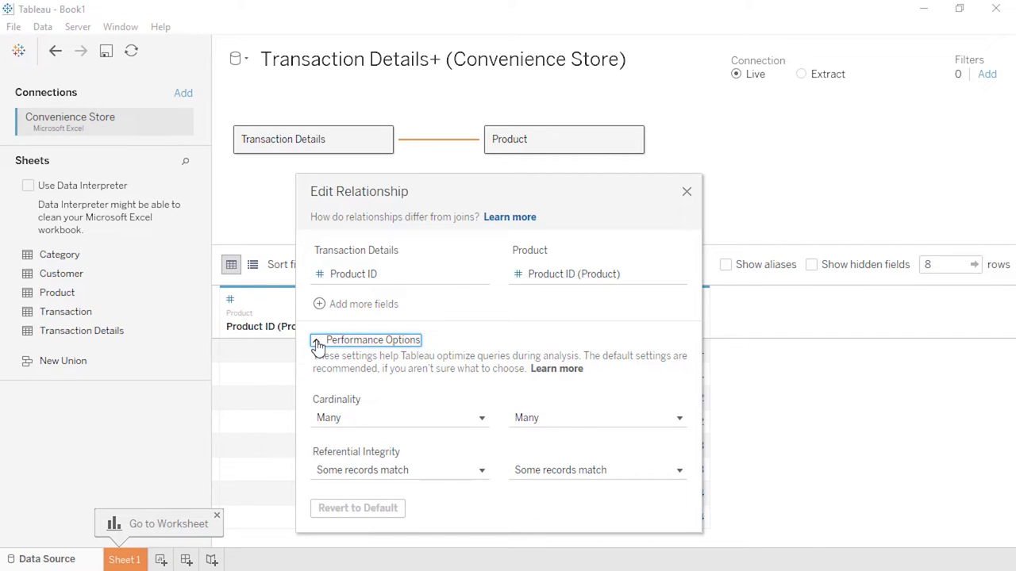
{"action": "left_click", "coordinate": [317, 343]}
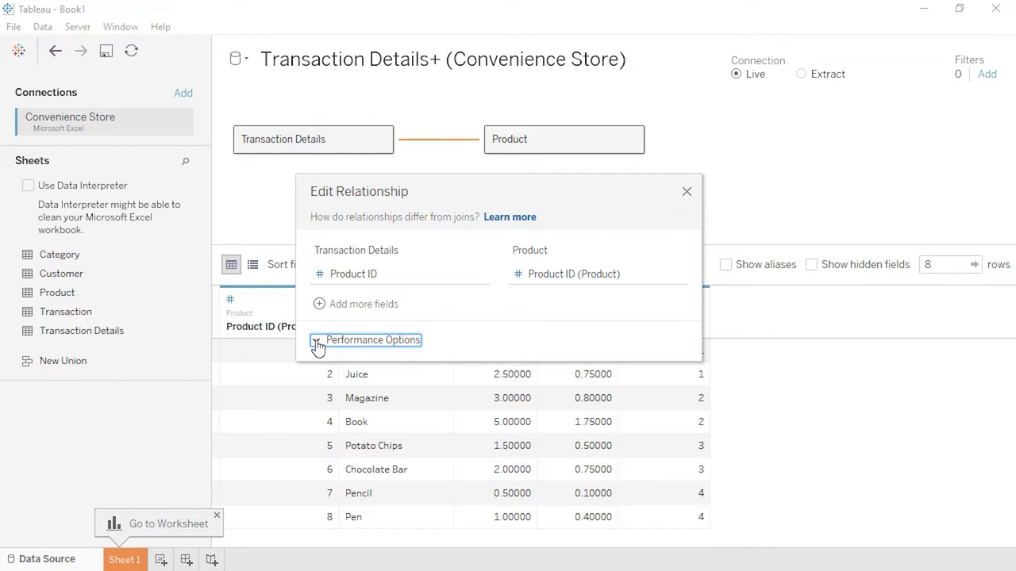
{"action": "left_click", "coordinate": [687, 192]}
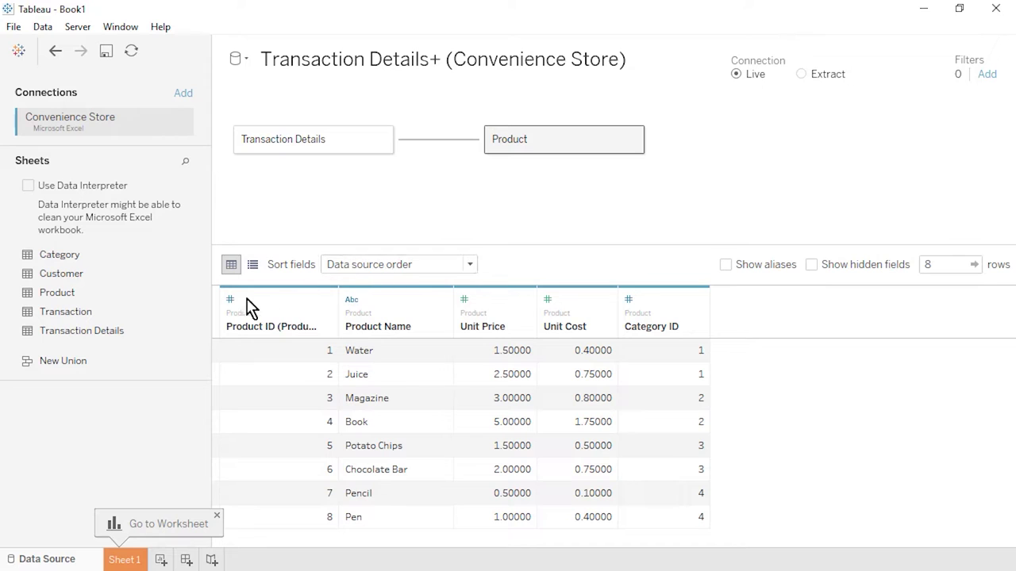
{"action": "left_click_drag", "start_coordinate": [131, 311], "coordinate": [430, 208]}
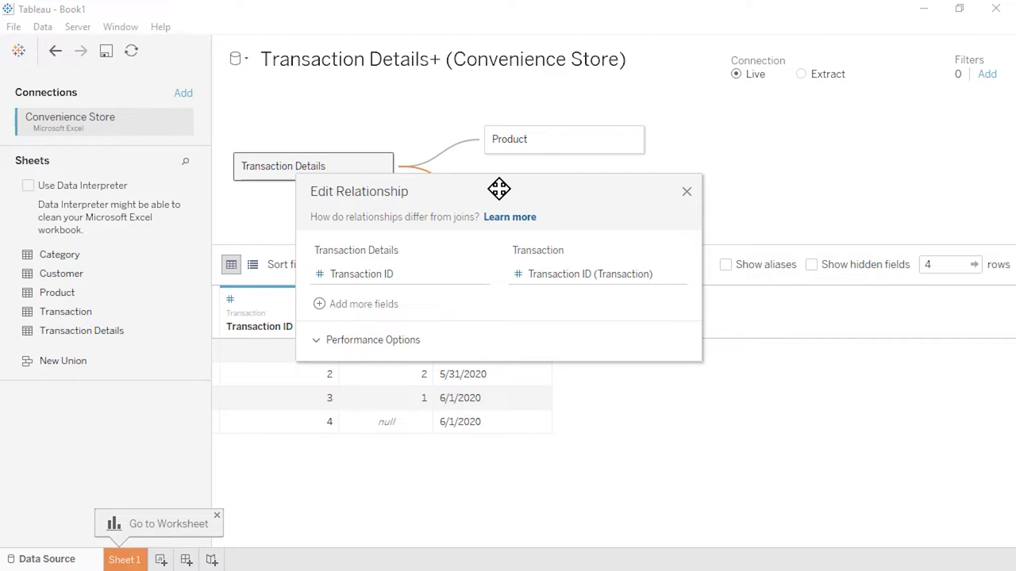
{"action": "left_click", "coordinate": [687, 194]}
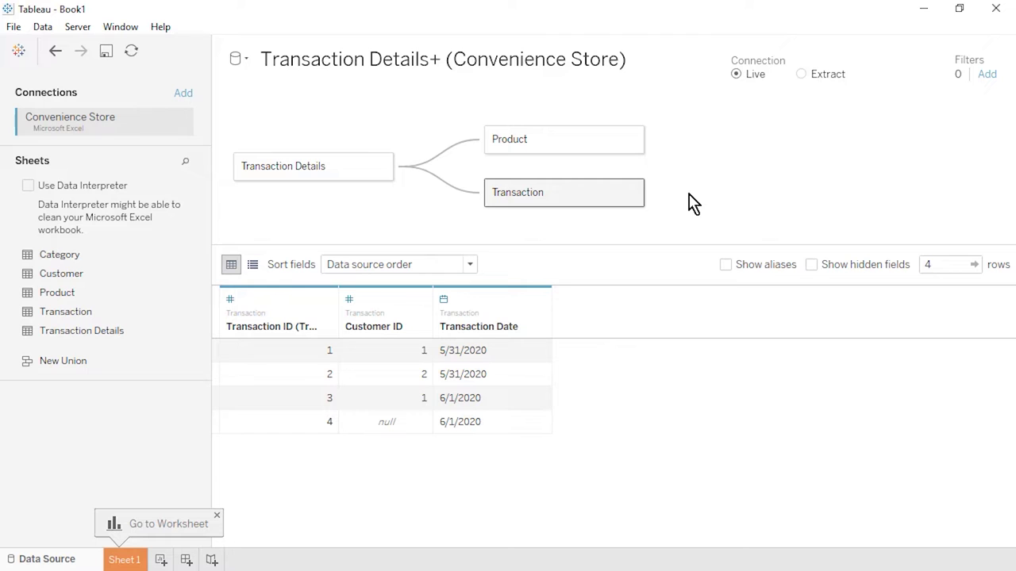
Add the Category table to the data model without choosing matching fields, and enlarge the canvas area to show all related tables.
{"action": "mouse_move", "coordinate": [157, 262]}
{"action": "left_mouse_down"}
{"action": "mouse_move", "coordinate": [147, 265]}
{"action": "mouse_move", "coordinate": [358, 198]}
{"action": "mouse_move", "coordinate": [706, 142]}
{"action": "mouse_move", "coordinate": [616, 108]}
{"action": "mouse_move", "coordinate": [513, 96]}
{"action": "mouse_move", "coordinate": [446, 114]}
{"action": "left_mouse_up"}
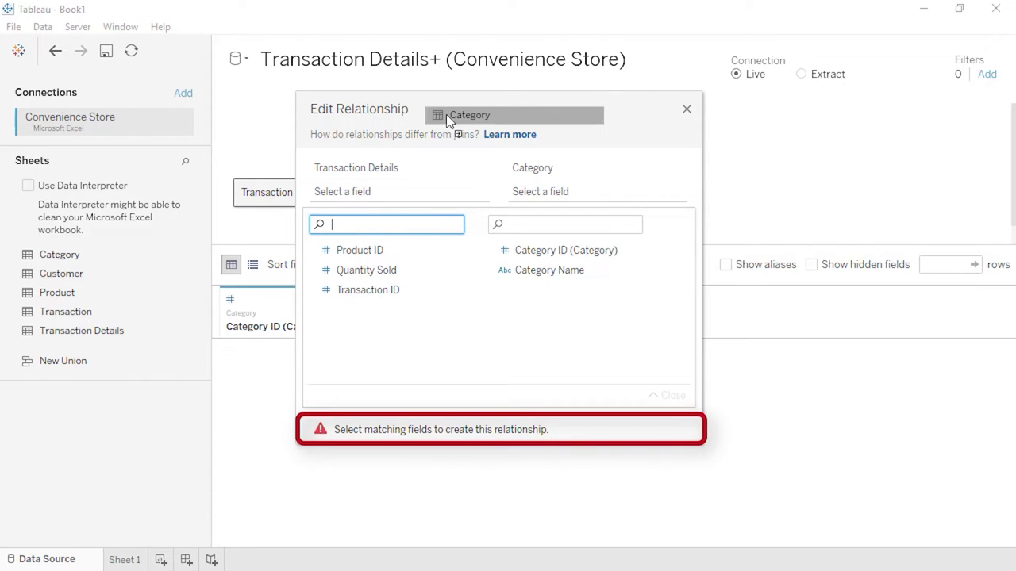
{"action": "left_click", "coordinate": [687, 109]}
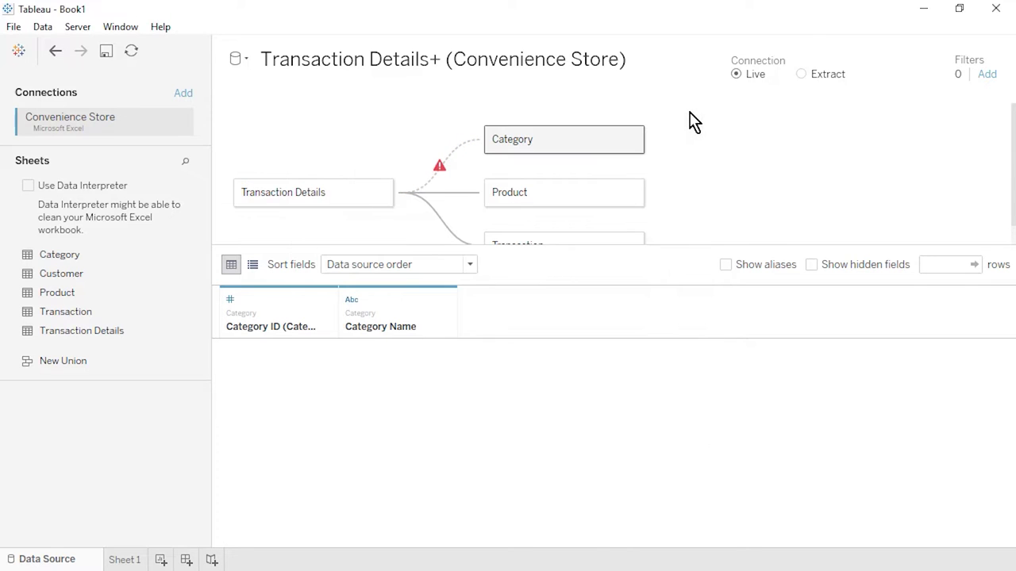
{"action": "left_click_drag", "start_coordinate": [691, 244], "coordinate": [698, 271]}
{"action": "mouse_move", "coordinate": [449, 160]}
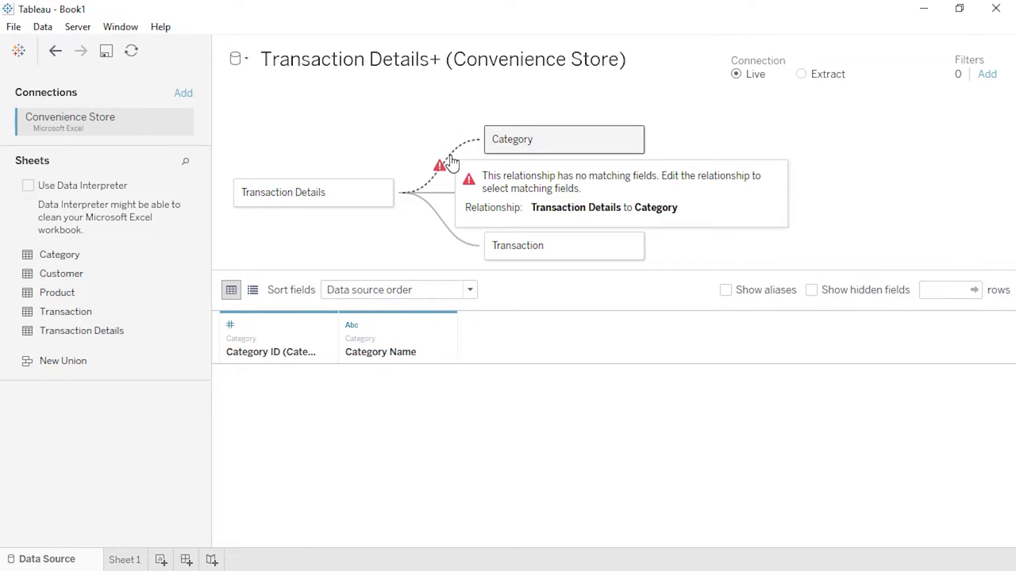
Move the Category table to Product, related on Category ID, and relate the Customer table to Transaction on Customer ID.
{"action": "left_click", "coordinate": [632, 141]}
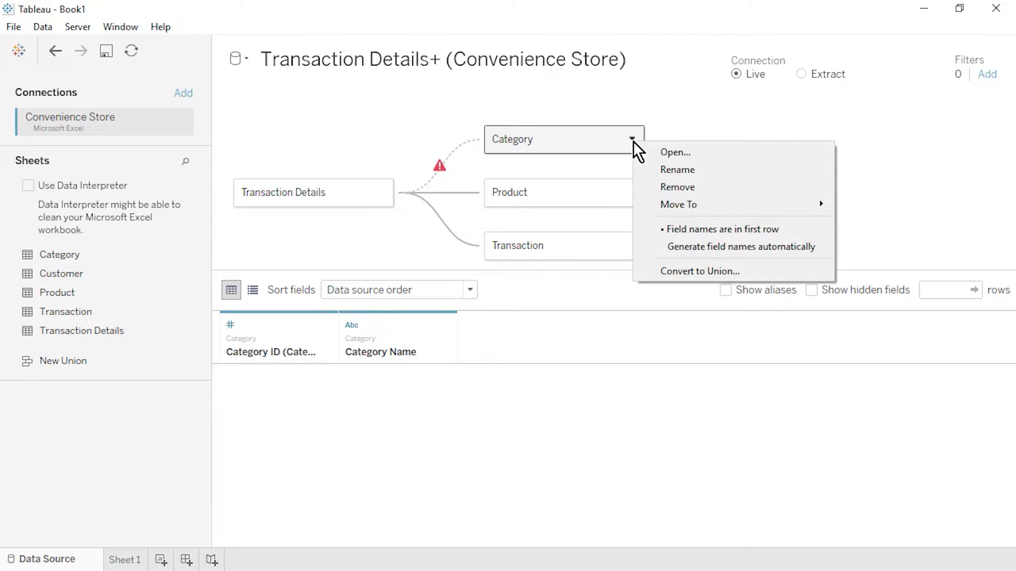
{"action": "mouse_move", "coordinate": [720, 205]}
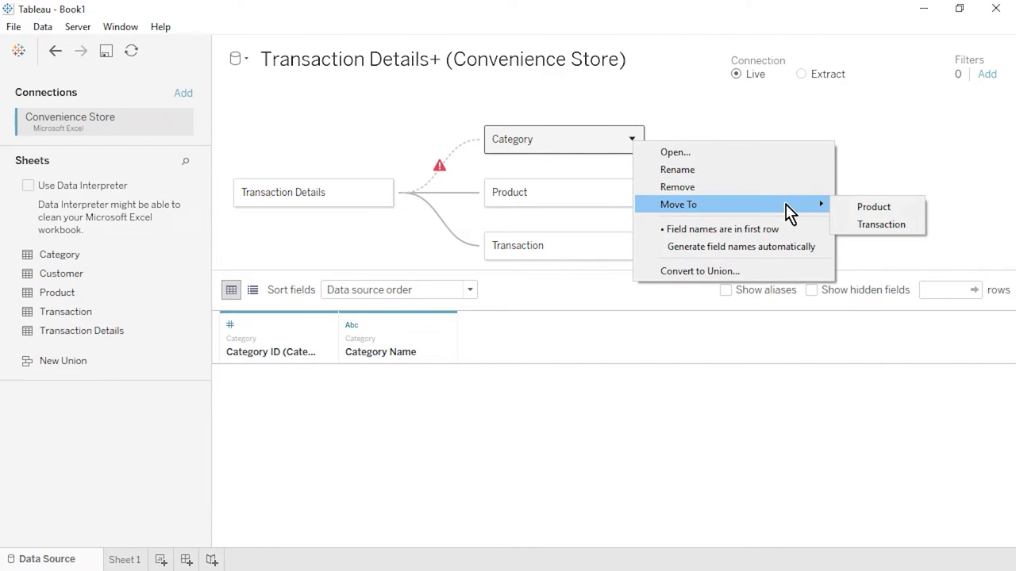
{"action": "left_click", "coordinate": [858, 207]}
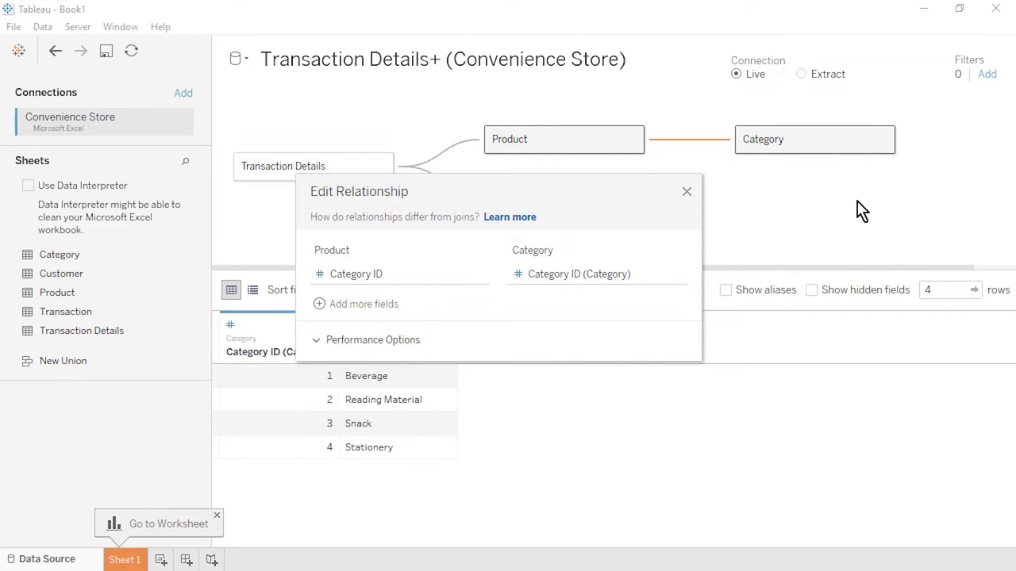
{"action": "left_click", "coordinate": [647, 278]}
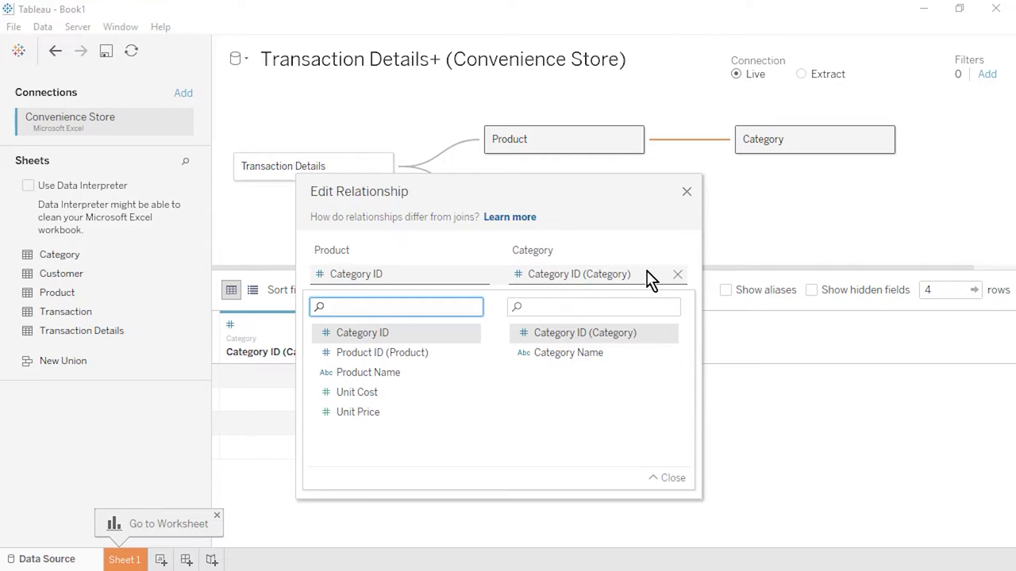
{"action": "left_click", "coordinate": [648, 277]}
{"action": "left_click", "coordinate": [687, 194]}
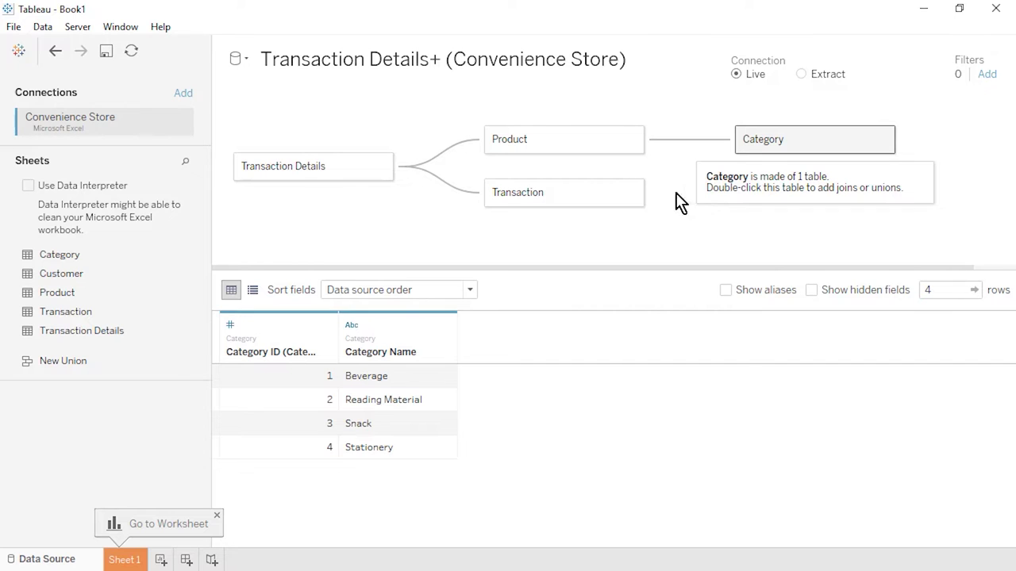
{"action": "left_click_drag", "start_coordinate": [159, 273], "coordinate": [711, 216]}
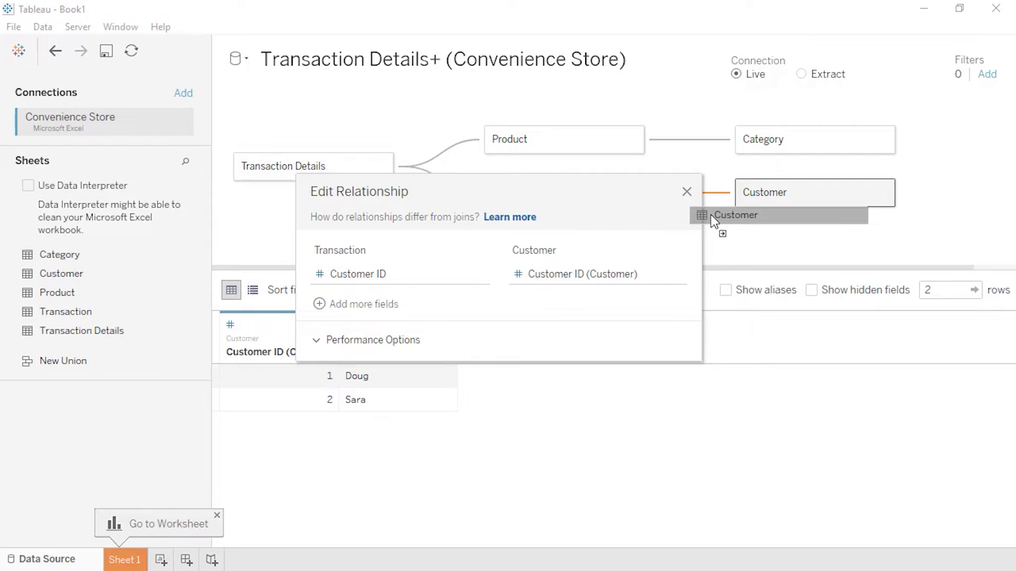
{"action": "left_click", "coordinate": [687, 192]}
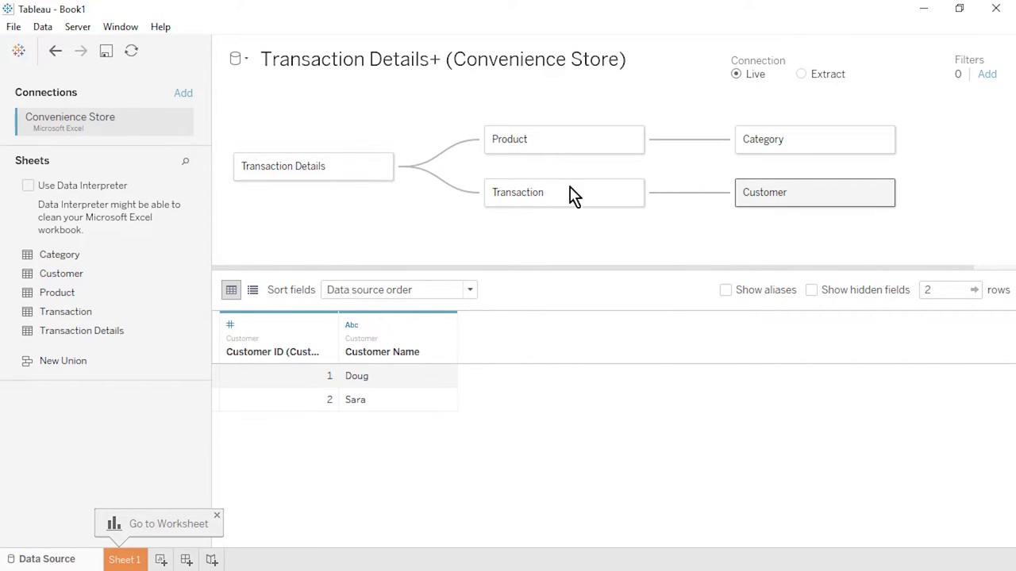
Save the workbook as a Tableau Packaged Workbook (*.twbx) named Convenience Store.
{"action": "left_click", "coordinate": [17, 29]}
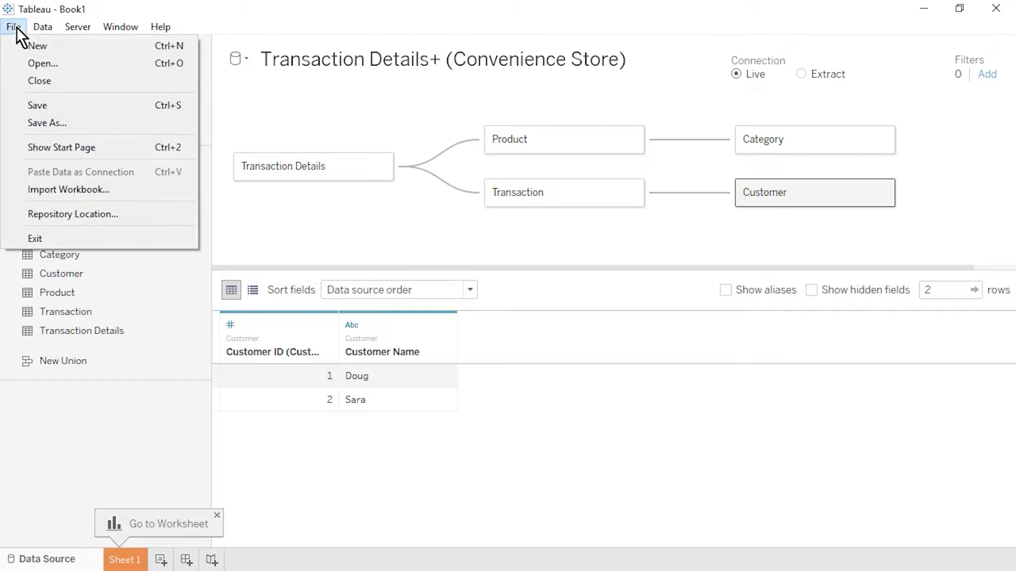
{"action": "left_click", "coordinate": [94, 129]}
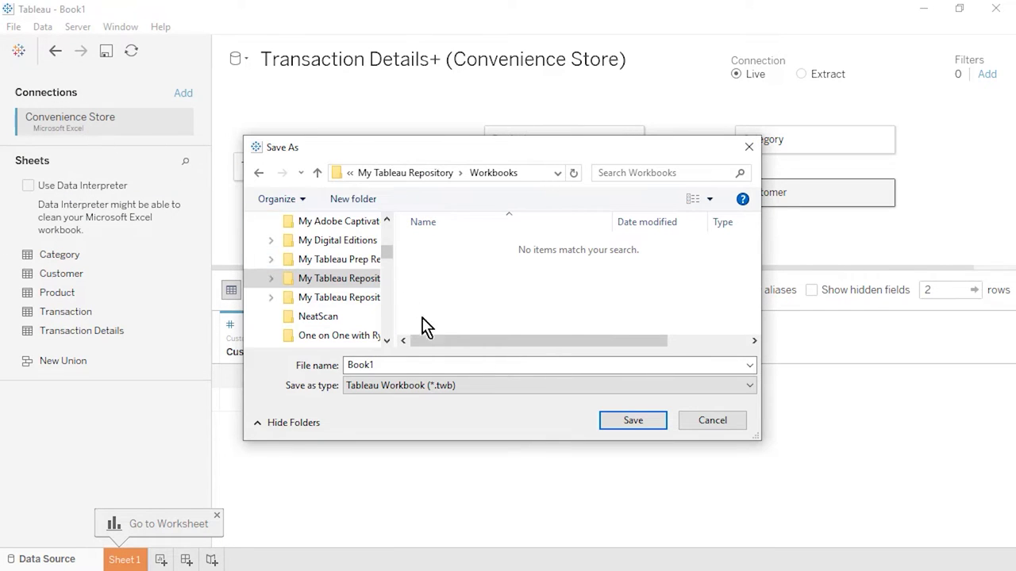
{"action": "left_click", "coordinate": [520, 389]}
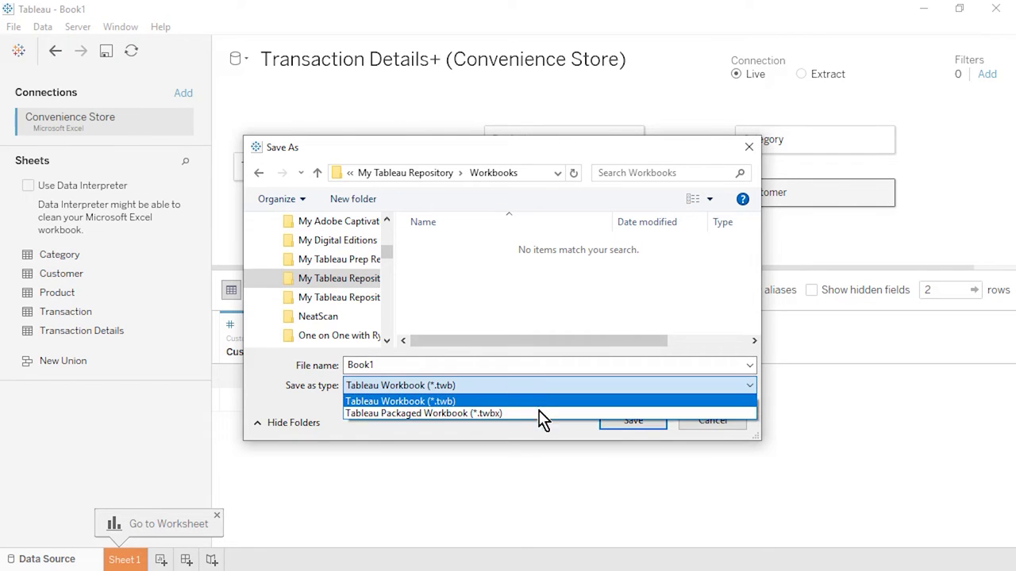
{"action": "left_click", "coordinate": [540, 414]}
{"action": "left_click", "coordinate": [523, 364]}
{"action": "type", "text": "Convenience Store"}
{"action": "left_click", "coordinate": [652, 423]}
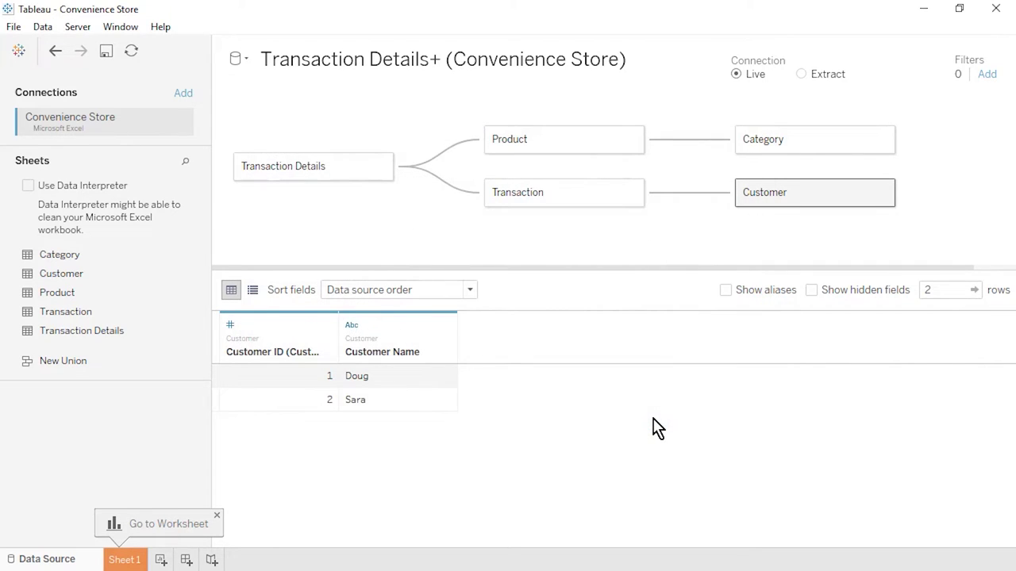
On Sheet 1, set the default number format of the Product table's Unit Cost field to Currency (Standard).
{"action": "left_click", "coordinate": [129, 560]}
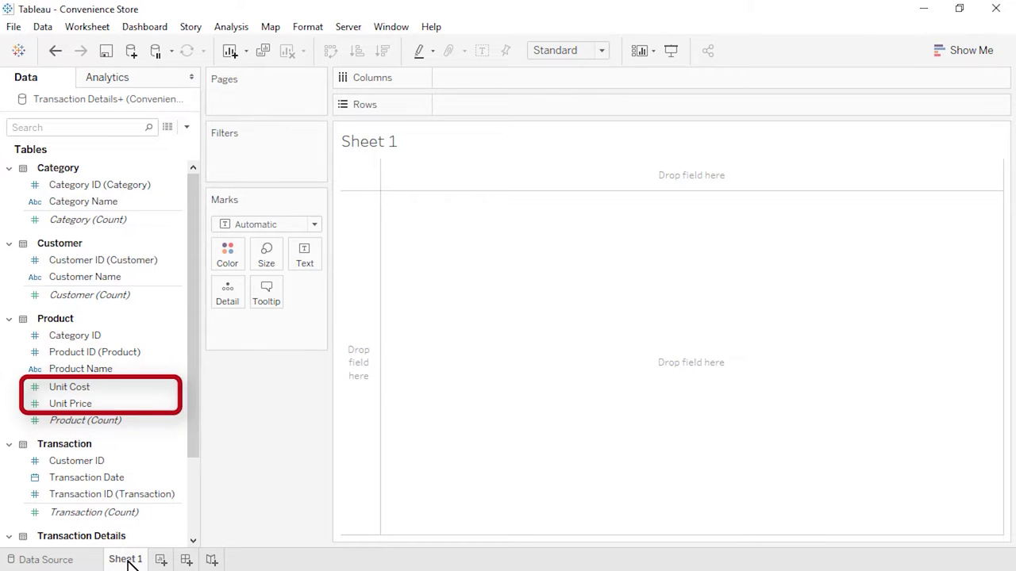
{"action": "left_click", "coordinate": [165, 389]}
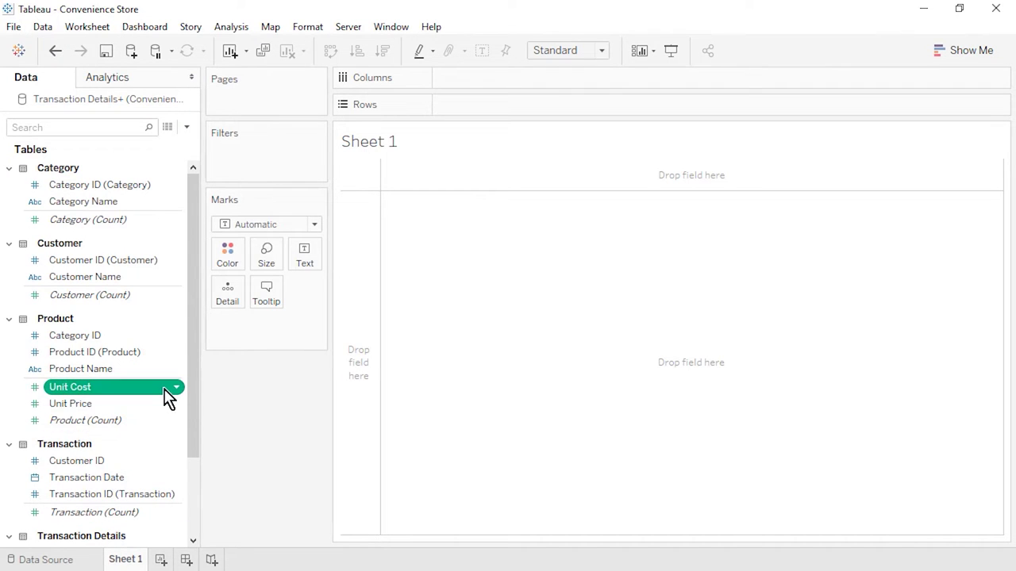
{"action": "left_click", "coordinate": [175, 388]}
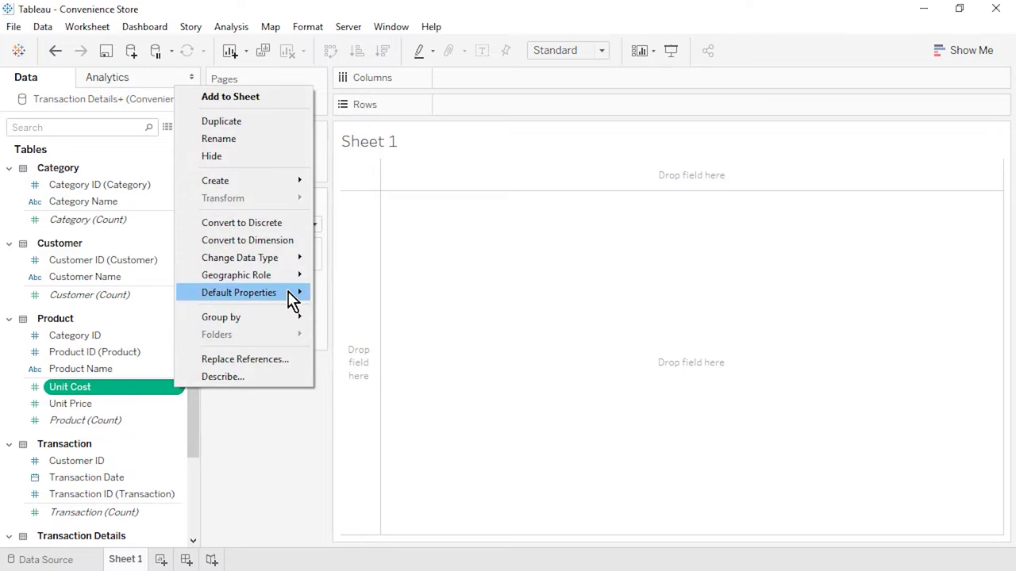
{"action": "mouse_move", "coordinate": [290, 294]}
{"action": "left_click", "coordinate": [413, 331]}
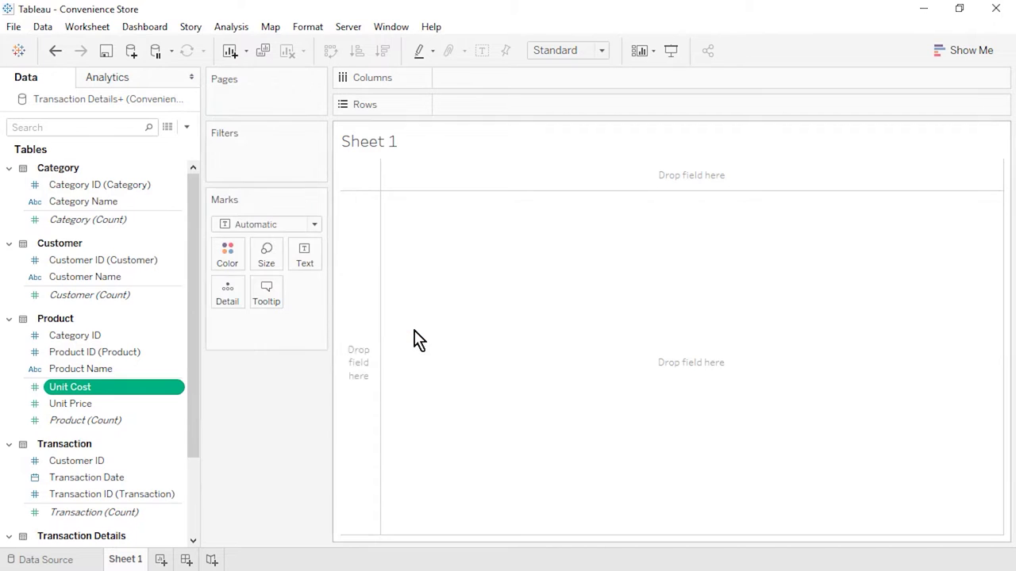
{"action": "left_click", "coordinate": [427, 227]}
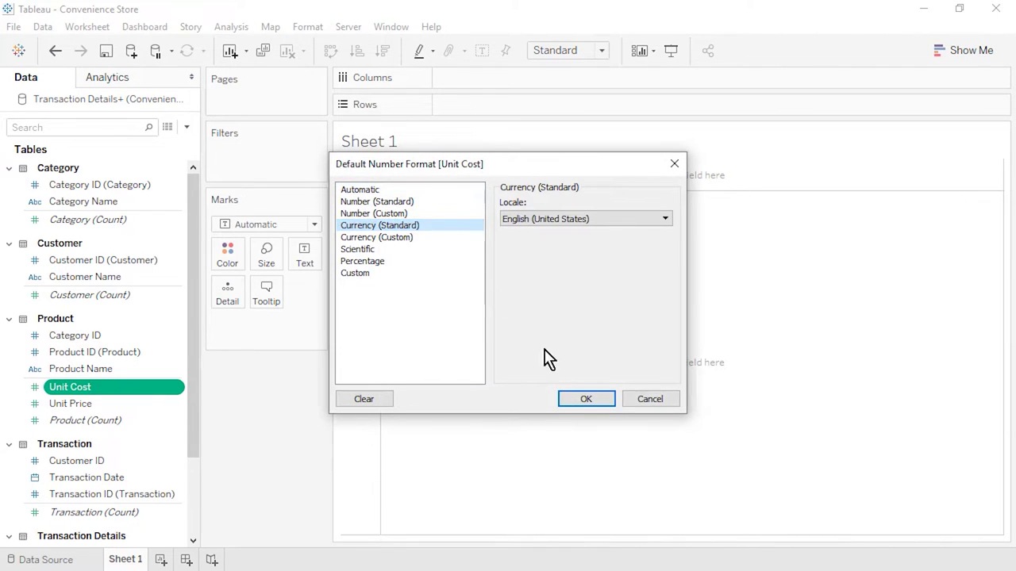
{"action": "left_click", "coordinate": [576, 404]}
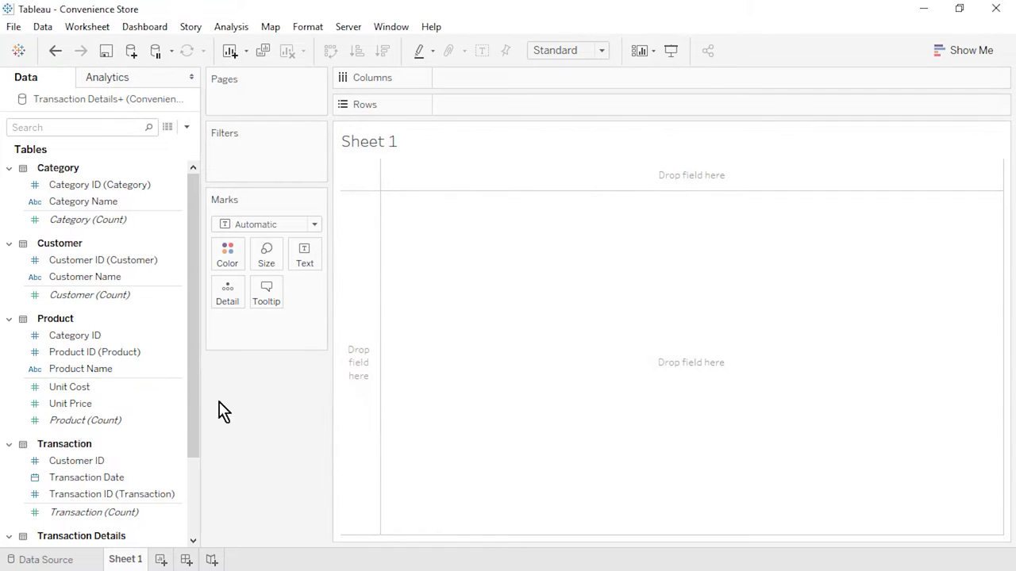
Set the default number format of the Product table's Unit Price field to Currency (Standard).
{"action": "right_click", "coordinate": [182, 406]}
{"action": "mouse_move", "coordinate": [281, 313]}
{"action": "left_click", "coordinate": [410, 354]}
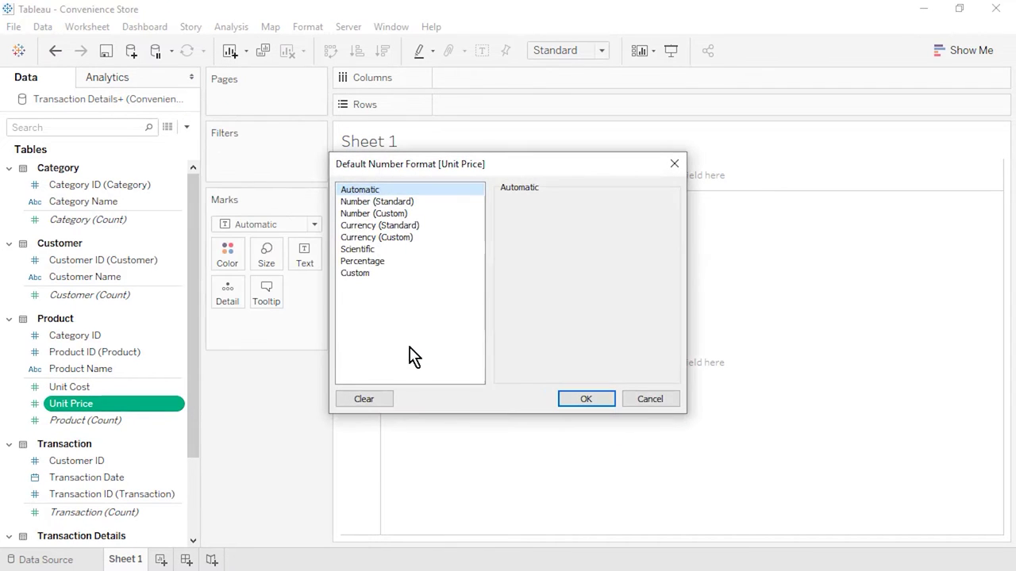
{"action": "left_click", "coordinate": [426, 227]}
{"action": "left_click", "coordinate": [591, 402]}
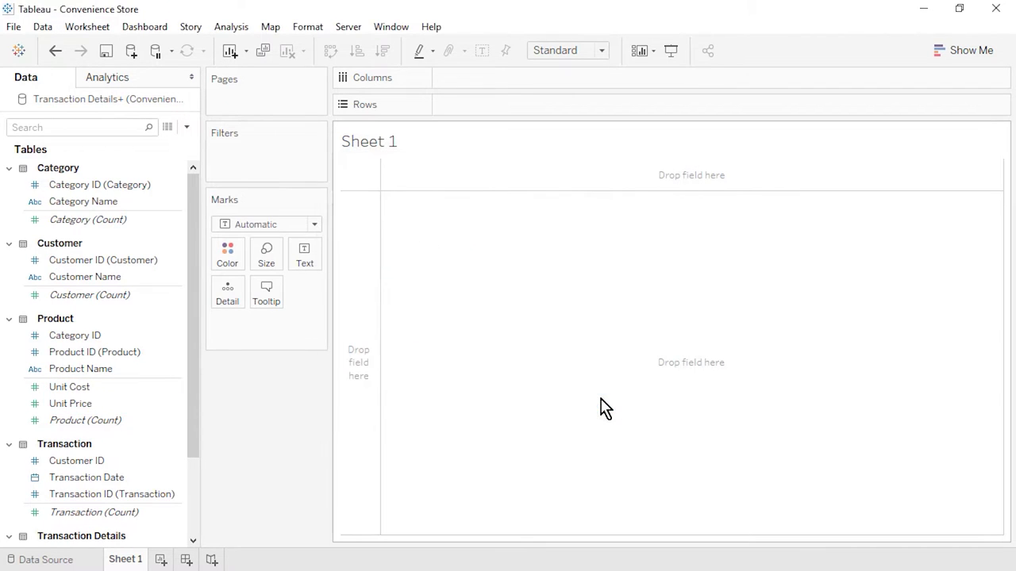
Save the workbook and chart Quantity Sold on columns against the Product table's Product Name on rows in Sheet 1.
{"action": "left_click", "coordinate": [105, 53]}
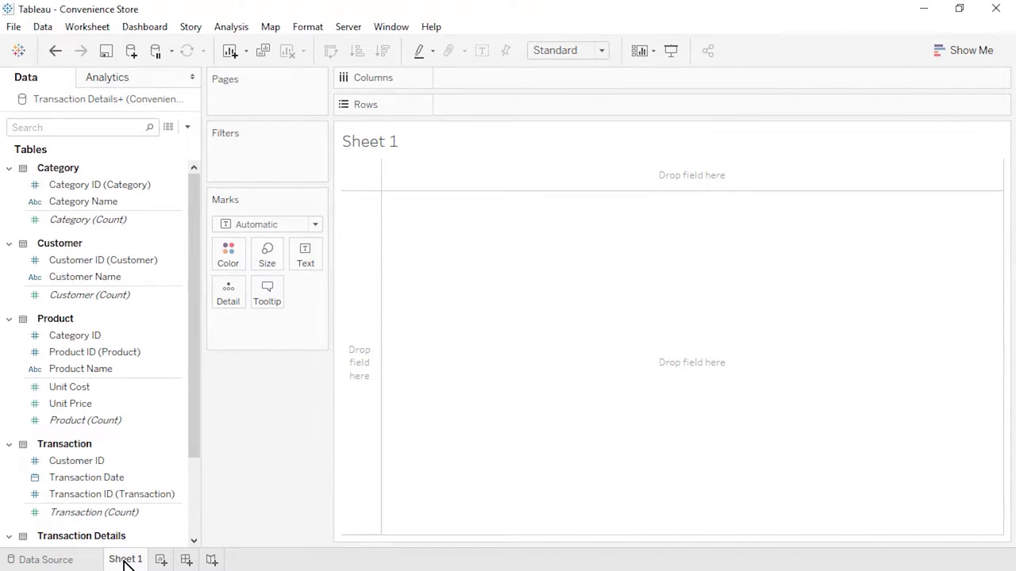
{"action": "left_click_drag", "start_coordinate": [91, 371], "coordinate": [474, 111]}
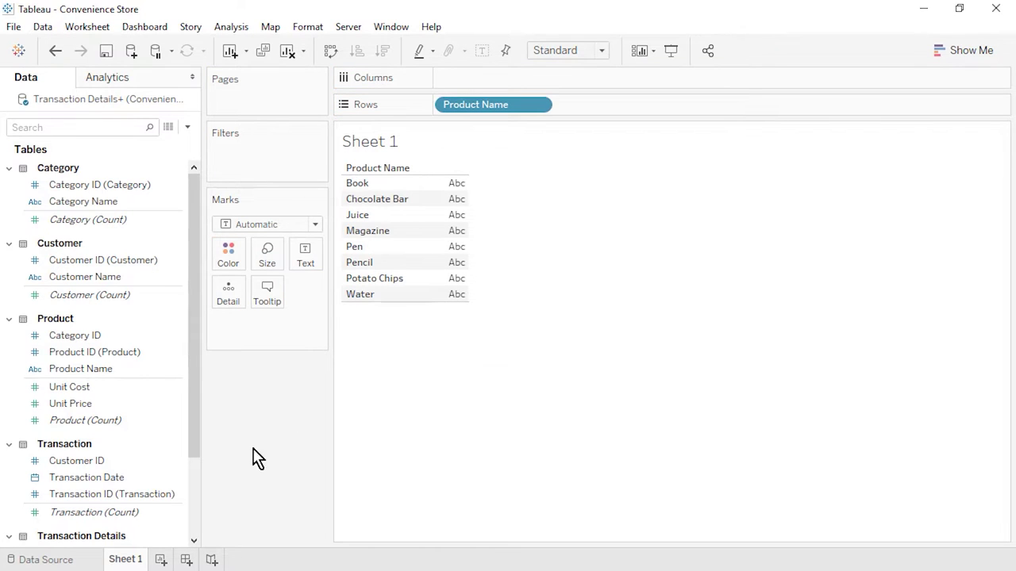
{"action": "scroll", "coordinate": [200, 508], "scroll_direction": "down", "scroll_amount": 3}
{"action": "left_click_drag", "start_coordinate": [147, 479], "coordinate": [487, 81]}
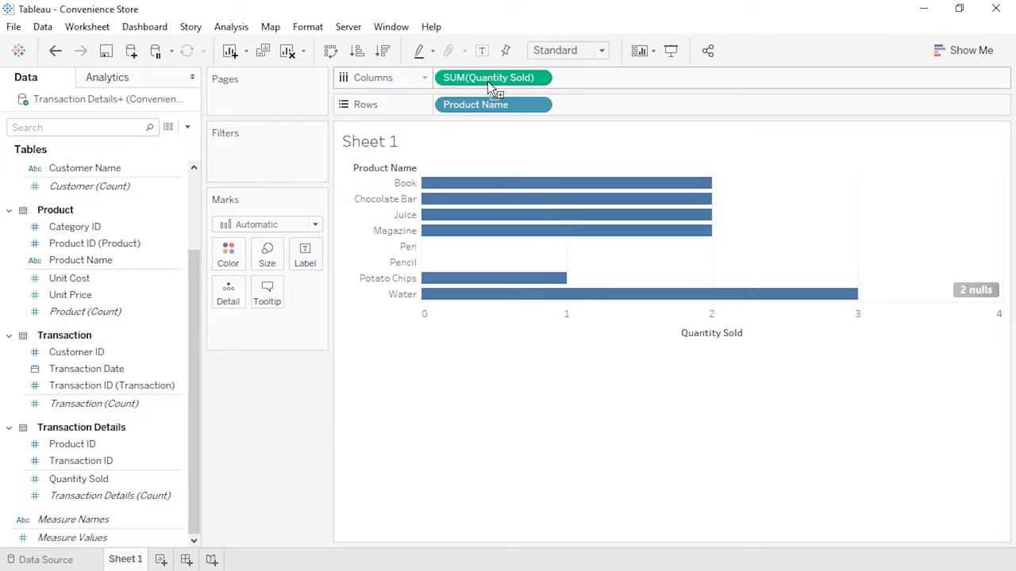
Sort the product bars in descending order of Quantity Sold and fit the chart to Entire View with a wider Product Name column.
{"action": "left_click", "coordinate": [384, 52]}
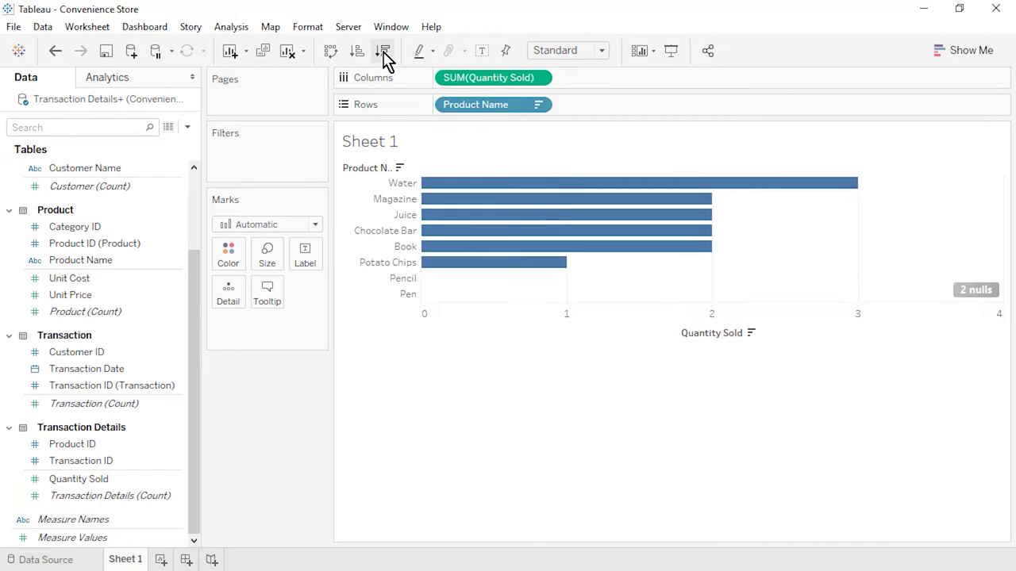
{"action": "left_click", "coordinate": [601, 53]}
{"action": "left_click", "coordinate": [601, 108]}
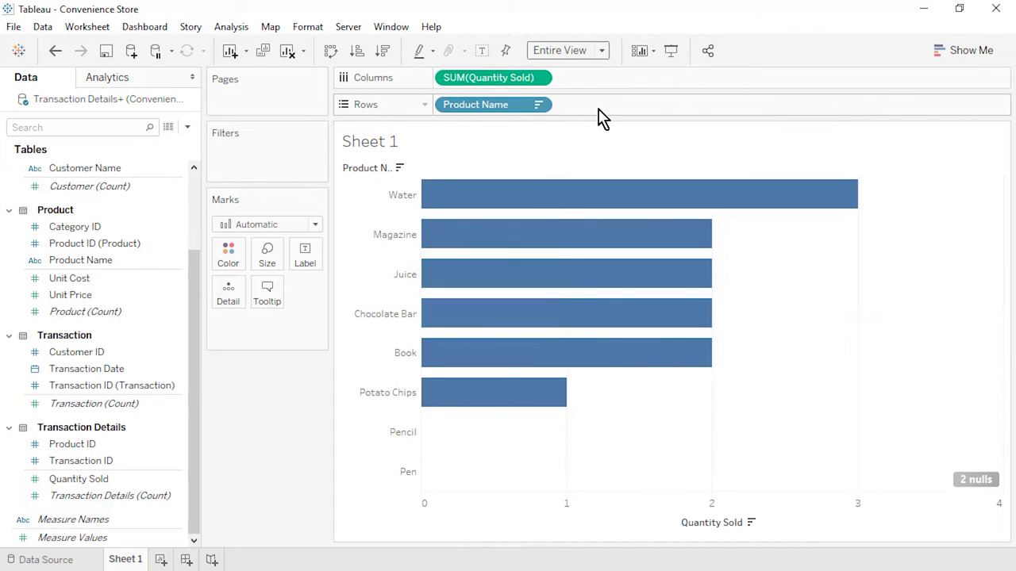
{"action": "left_click_drag", "start_coordinate": [460, 196], "coordinate": [459, 196]}
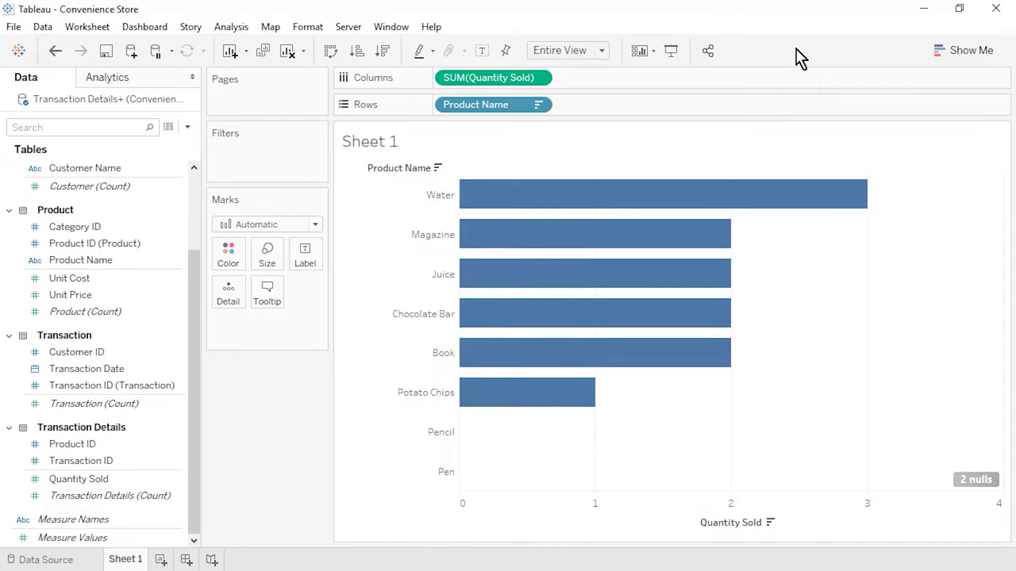
Try filtering the chart to non-null Quantity Sold values and inspect the filter's Special settings.
{"action": "left_click", "coordinate": [976, 483]}
{"action": "left_click", "coordinate": [522, 298]}
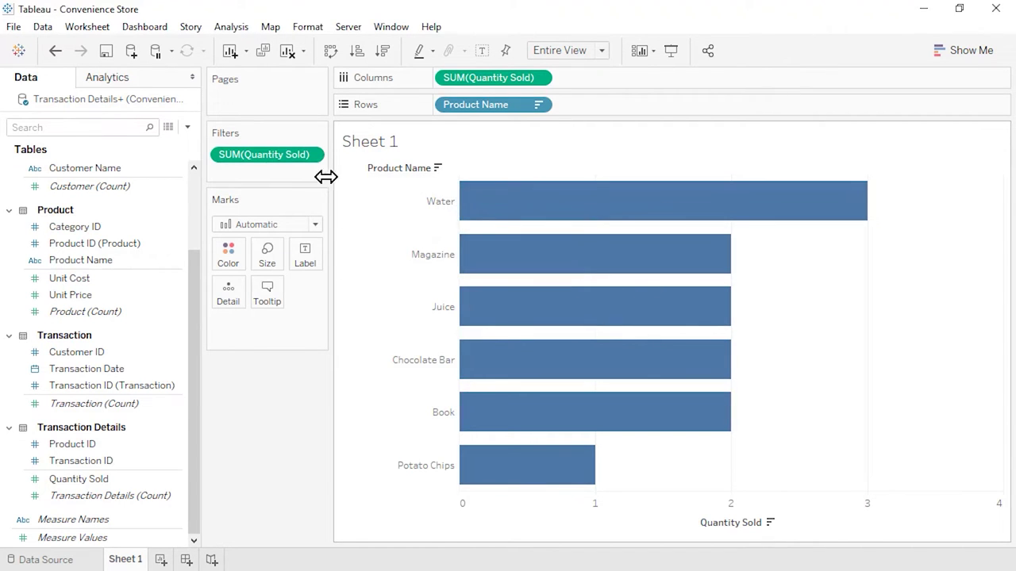
{"action": "left_click", "coordinate": [315, 158]}
{"action": "left_click", "coordinate": [316, 174]}
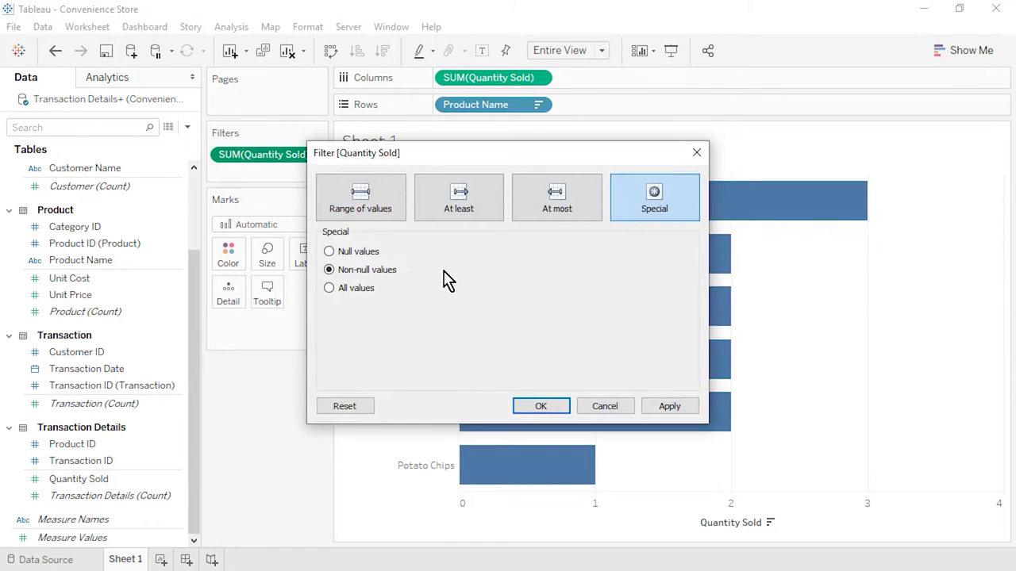
{"action": "left_click", "coordinate": [611, 406]}
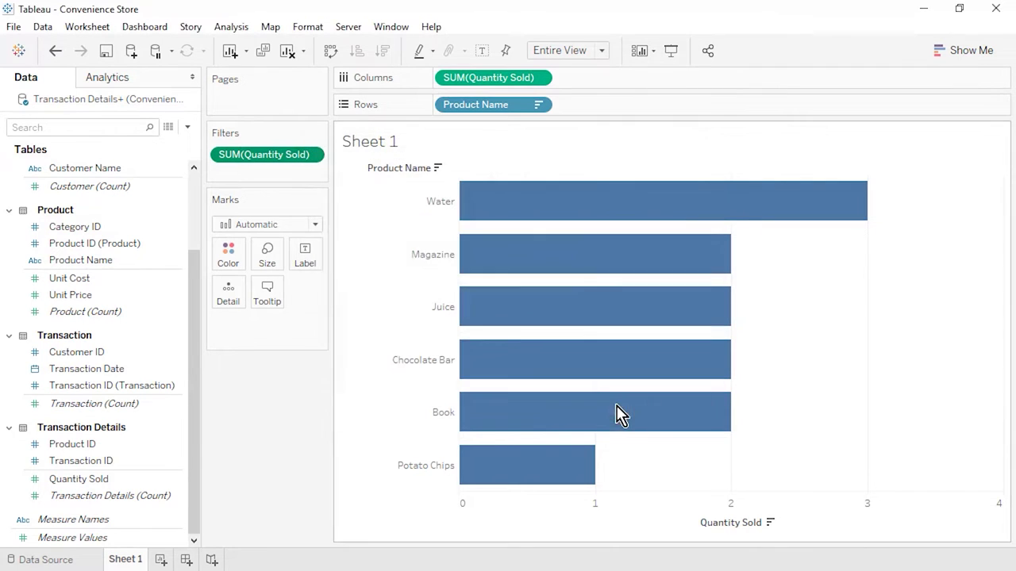
{"action": "left_click", "coordinate": [55, 51]}
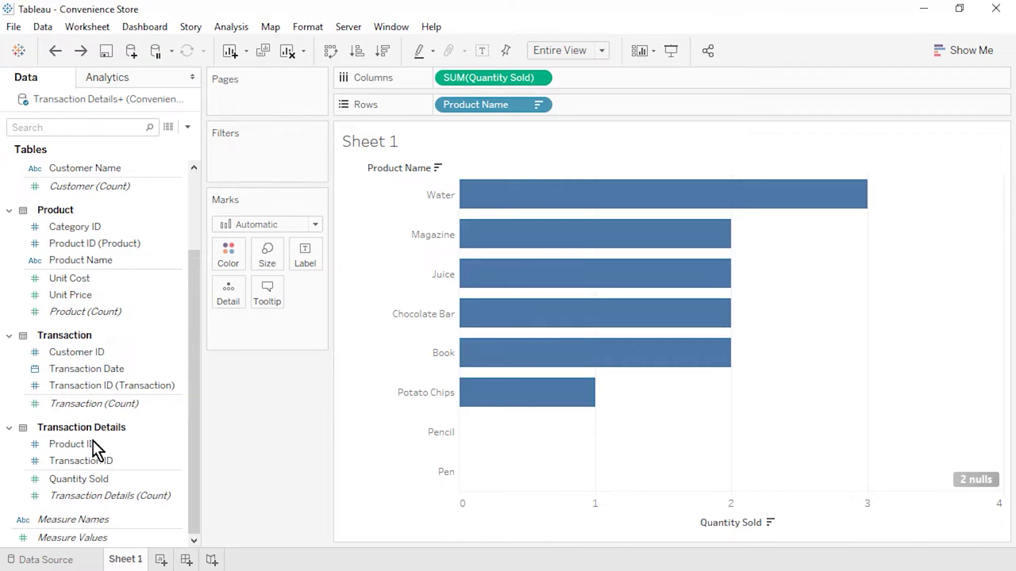
Put the Product table's Product ID before Product Name on rows instead of the Transaction Details one, and sort descending by Quantity Sold.
{"action": "left_click_drag", "start_coordinate": [109, 443], "coordinate": [435, 110]}
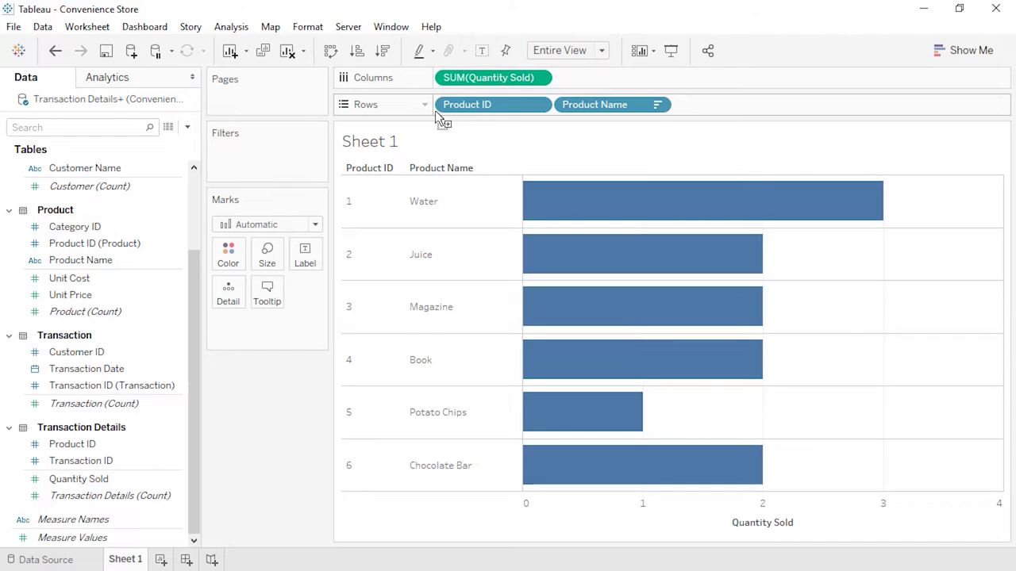
{"action": "mouse_move", "coordinate": [88, 244]}
{"action": "left_mouse_down"}
{"action": "mouse_move", "coordinate": [200, 219]}
{"action": "mouse_move", "coordinate": [454, 127]}
{"action": "mouse_move", "coordinate": [486, 102]}
{"action": "left_mouse_up"}
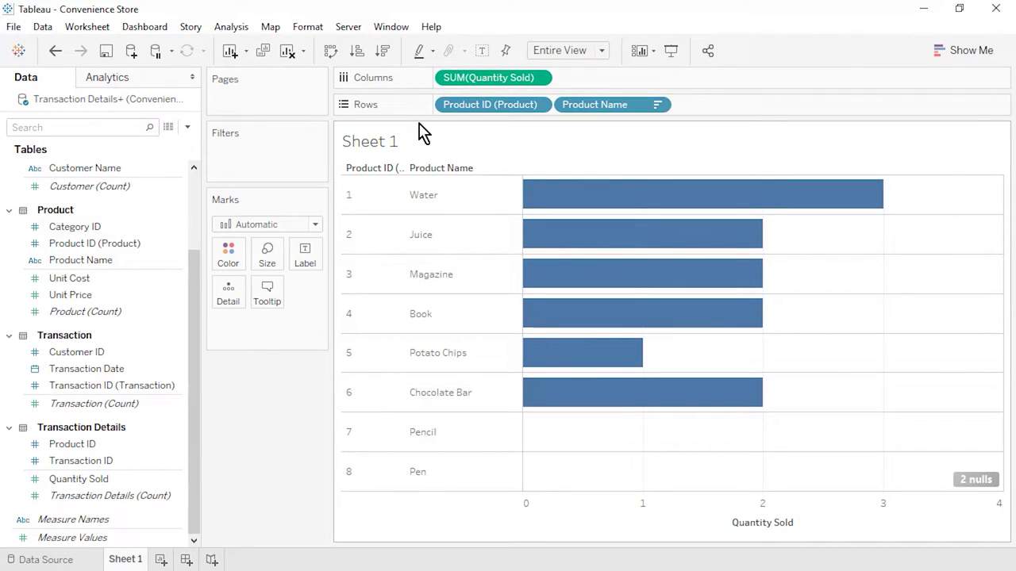
{"action": "left_click", "coordinate": [382, 50]}
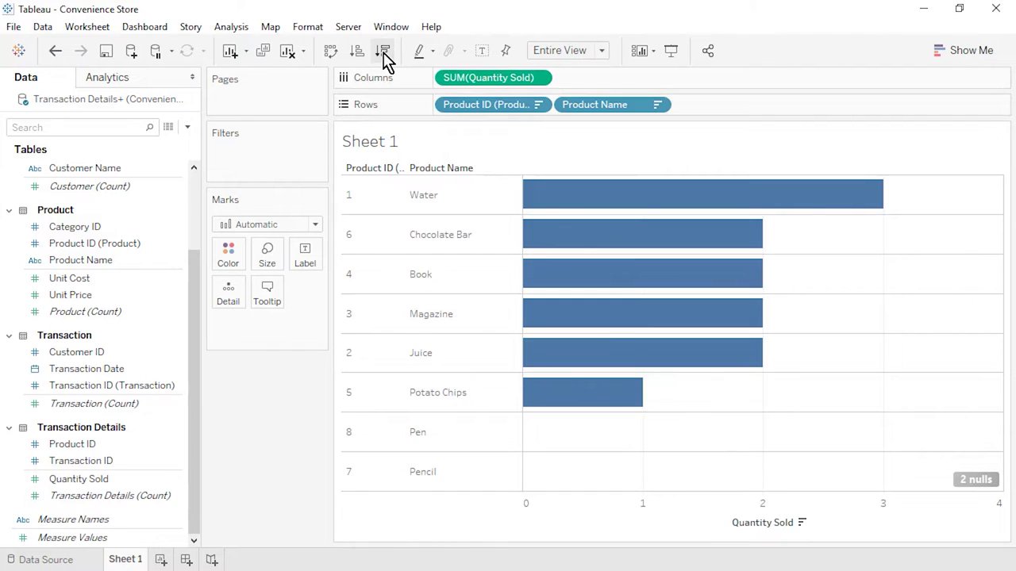
Rename Sheet 1 as Best and Worst Selling Products.
{"action": "right_click", "coordinate": [131, 559]}
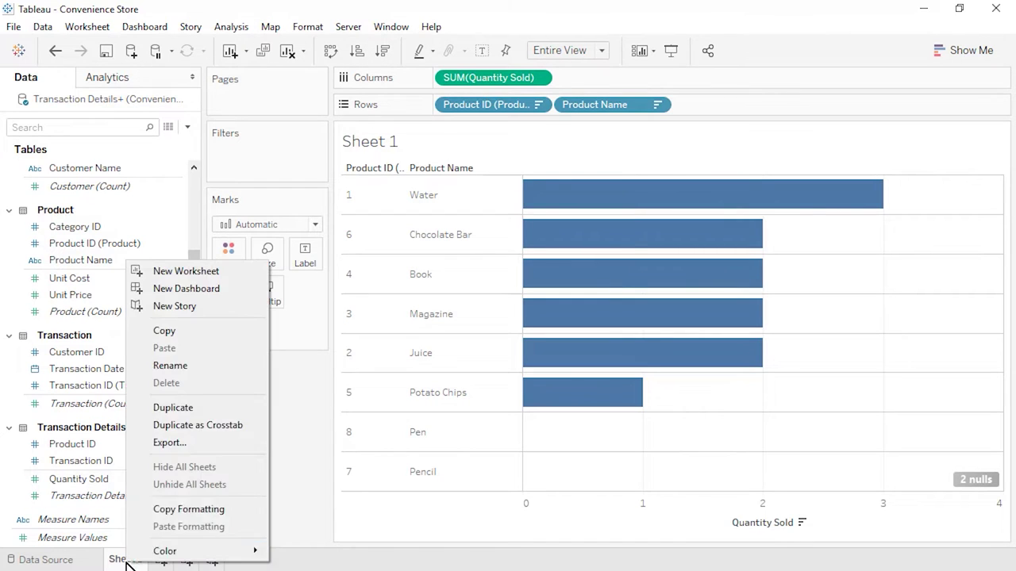
{"action": "left_click", "coordinate": [183, 366]}
{"action": "type", "text": "Best and Wors"}
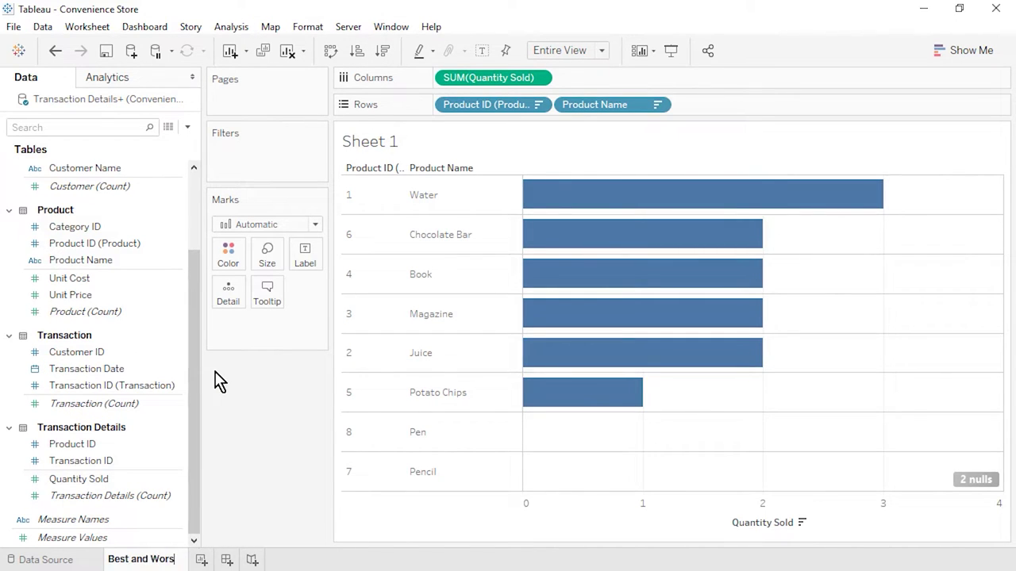
{"action": "type", "text": "t Selling Products"}
{"action": "key", "text": "Return"}
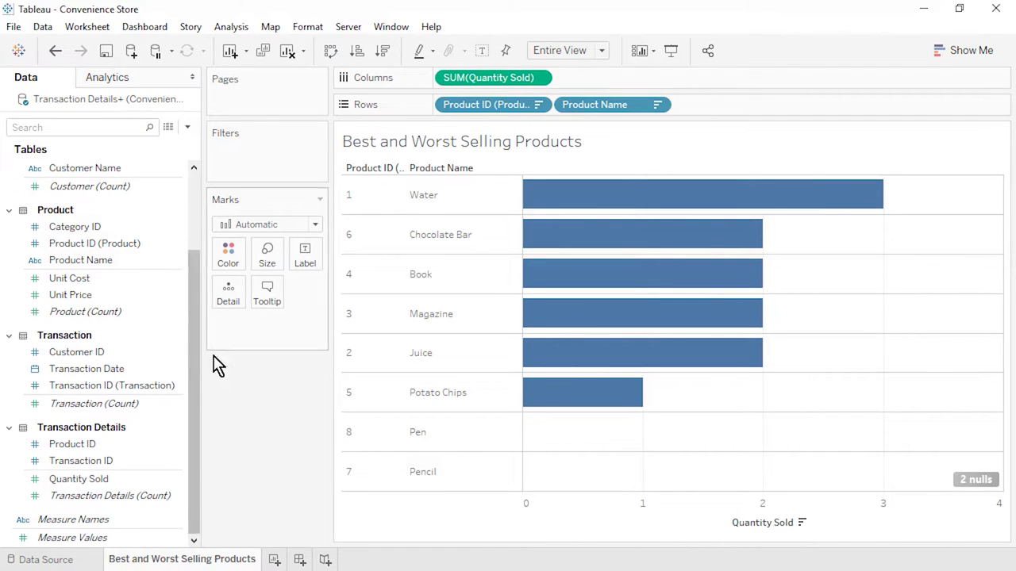
On a new worksheet, create a calculated field named Contribution Margin with the formula [Unit Price]-[Unit Cost].
{"action": "left_click", "coordinate": [274, 559]}
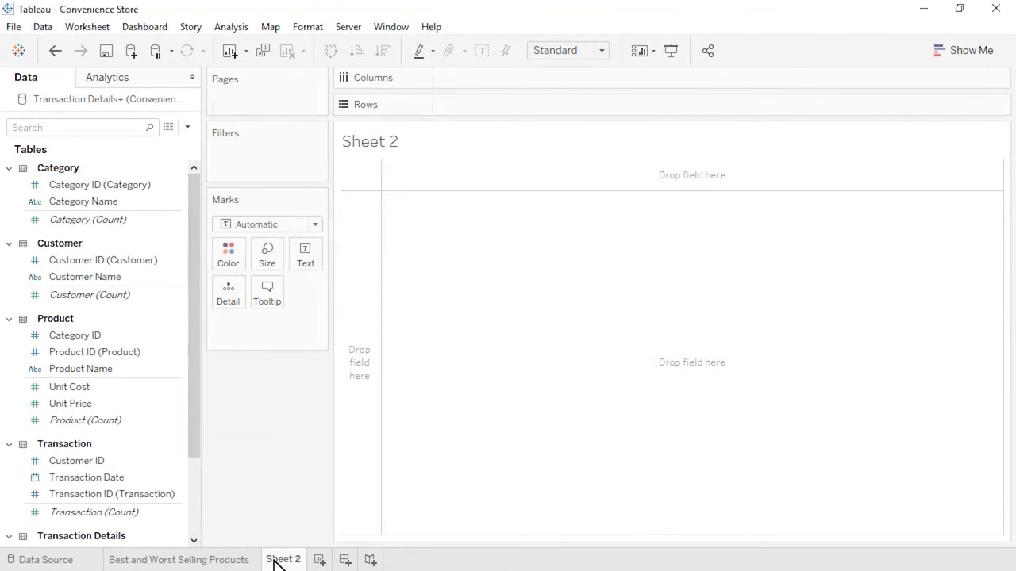
{"action": "left_click", "coordinate": [187, 126]}
{"action": "left_click", "coordinate": [179, 144]}
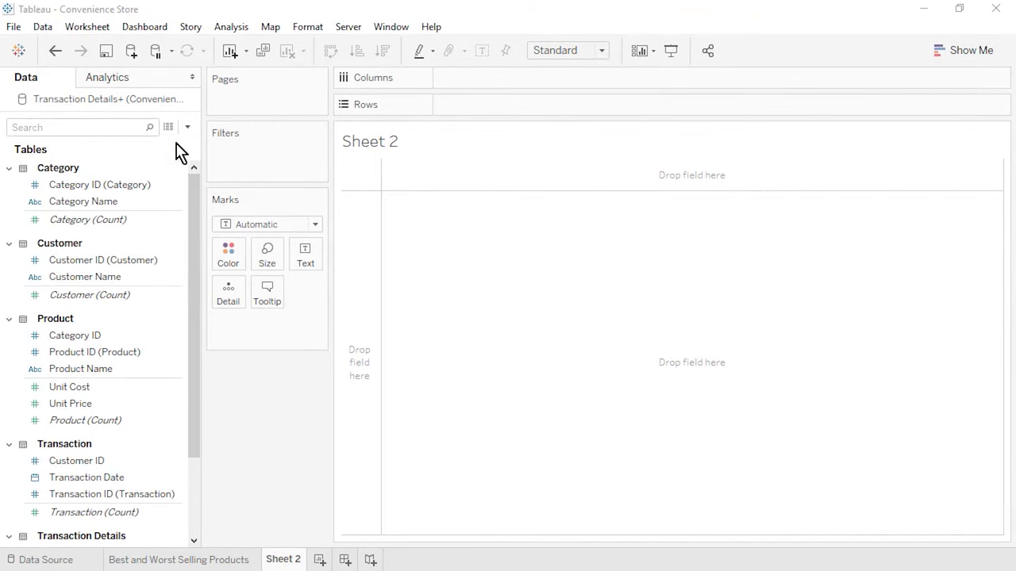
{"action": "type", "text": "Contribu"}
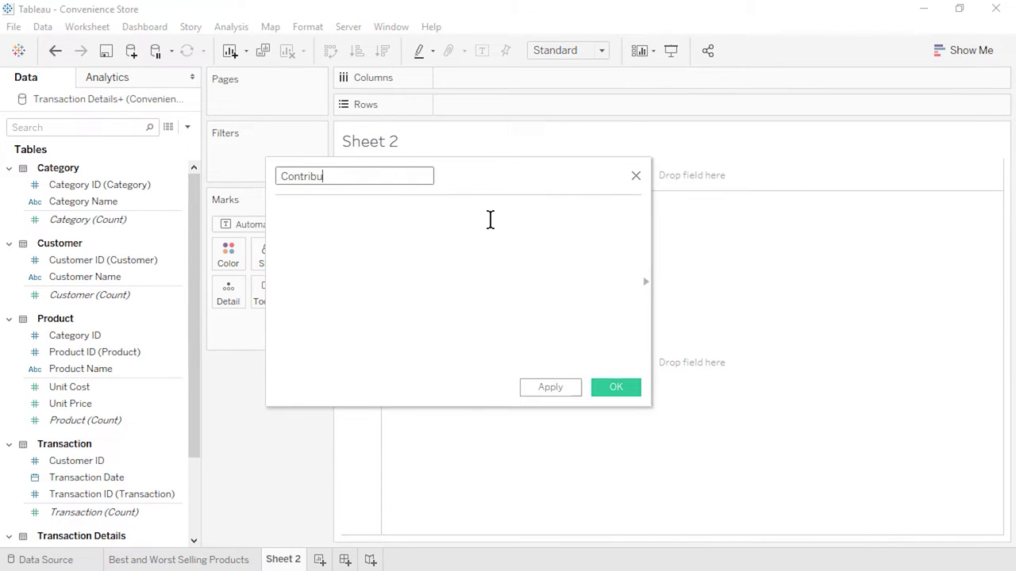
{"action": "type", "text": "tion Margin"}
{"action": "left_click", "coordinate": [489, 220]}
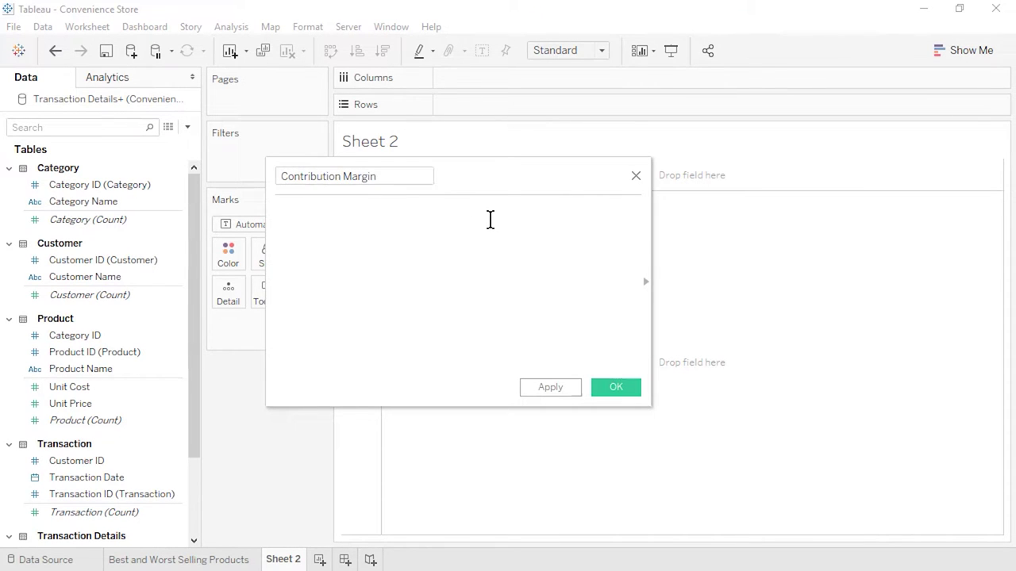
{"action": "left_click_drag", "start_coordinate": [127, 403], "coordinate": [385, 266]}
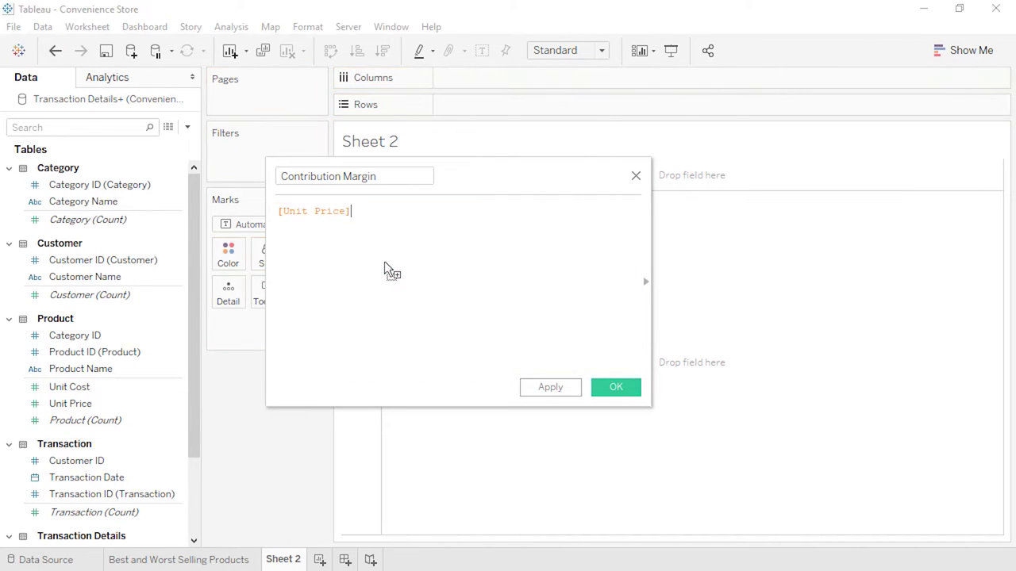
{"action": "type", "text": "-"}
{"action": "left_click_drag", "start_coordinate": [80, 387], "coordinate": [435, 230]}
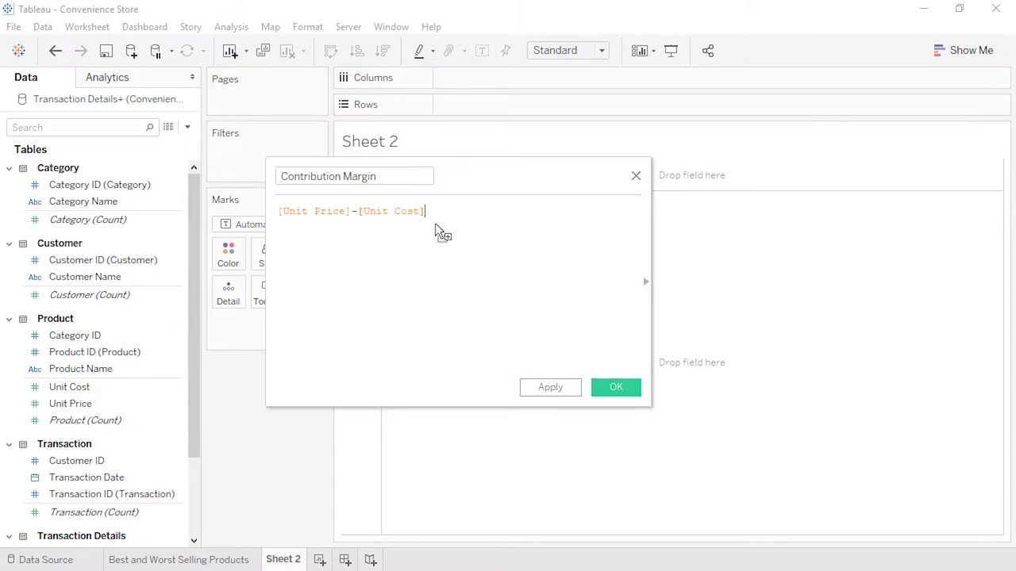
{"action": "left_click", "coordinate": [607, 390]}
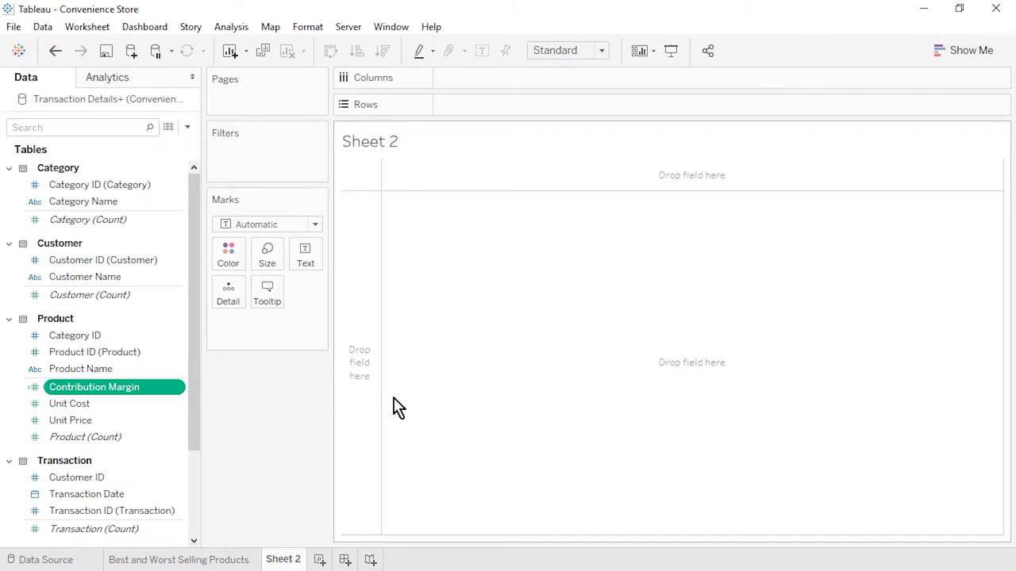
Set the default number format of the Contribution Margin field to Currency (Standard).
{"action": "left_click", "coordinate": [180, 390]}
{"action": "mouse_move", "coordinate": [254, 292]}
{"action": "left_click", "coordinate": [403, 332]}
{"action": "left_click", "coordinate": [419, 228]}
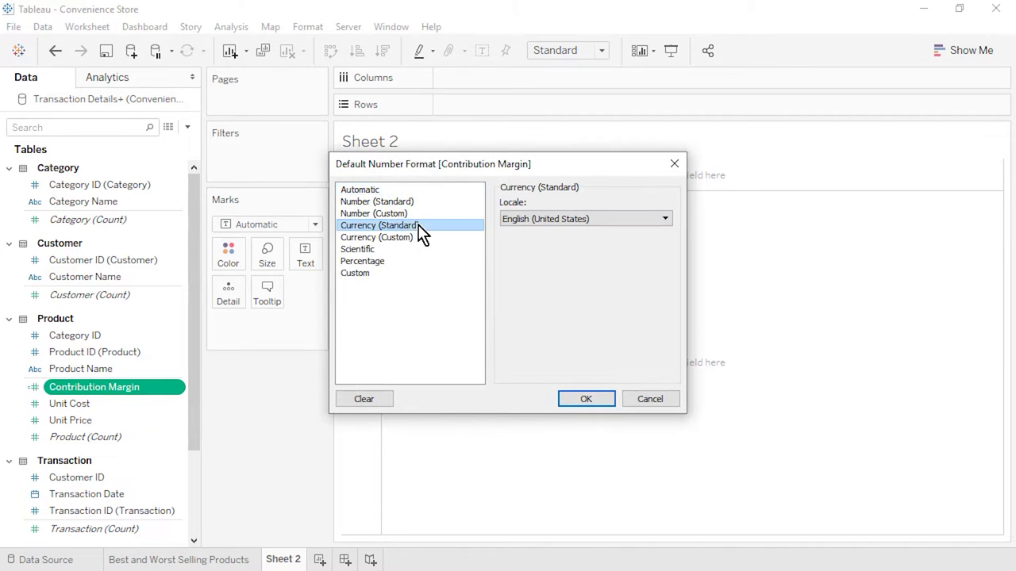
{"action": "left_click", "coordinate": [601, 403]}
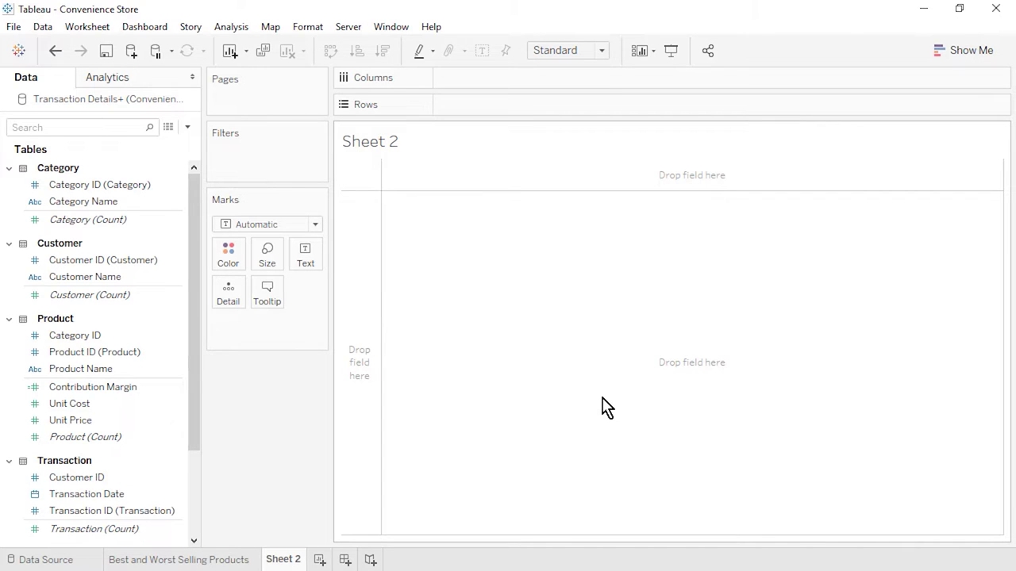
Build a text table on Sheet 2 from Product Name, Contribution Margin, Unit Cost and Unit Price using Show Me.
{"action": "left_click", "coordinate": [92, 377]}
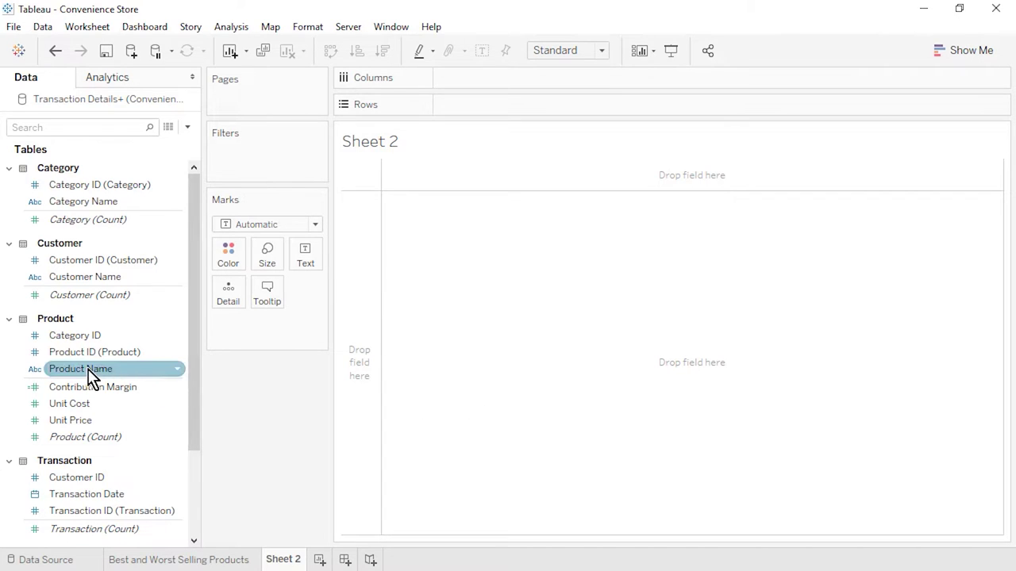
{"action": "left_click", "coordinate": [91, 388], "text": "ctrl"}
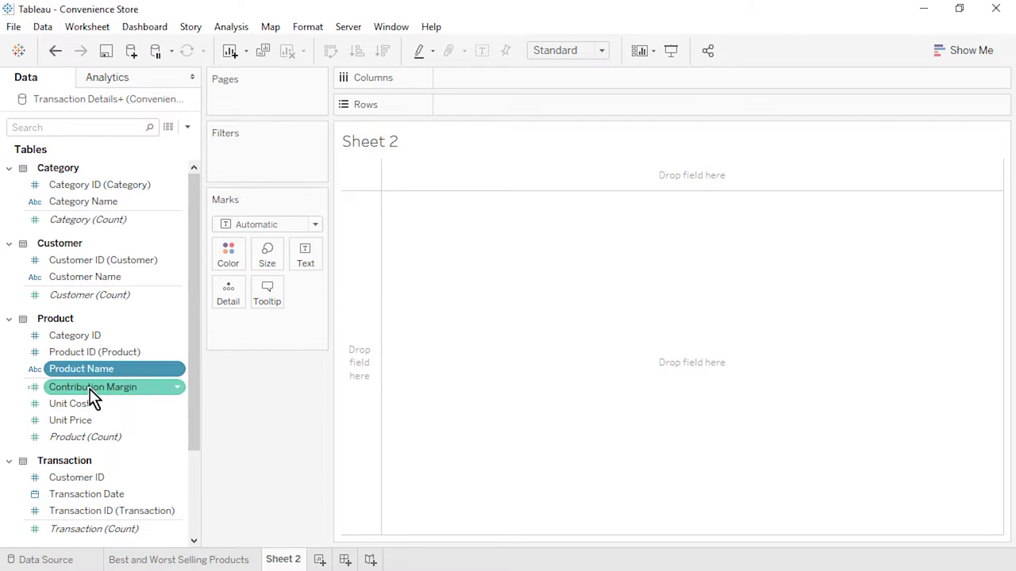
{"action": "left_click", "coordinate": [92, 404], "text": "ctrl"}
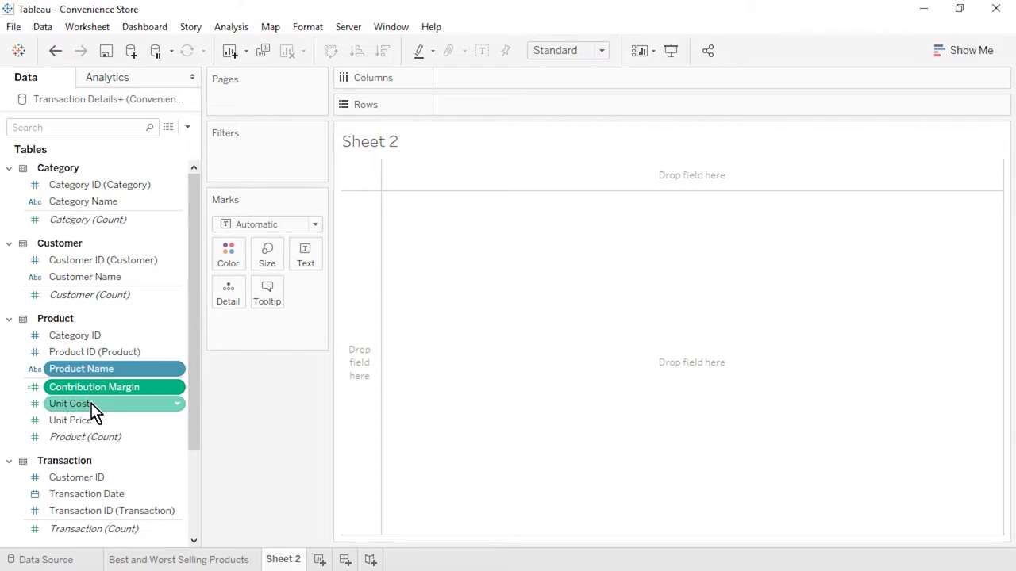
{"action": "left_click", "coordinate": [94, 425], "text": "ctrl"}
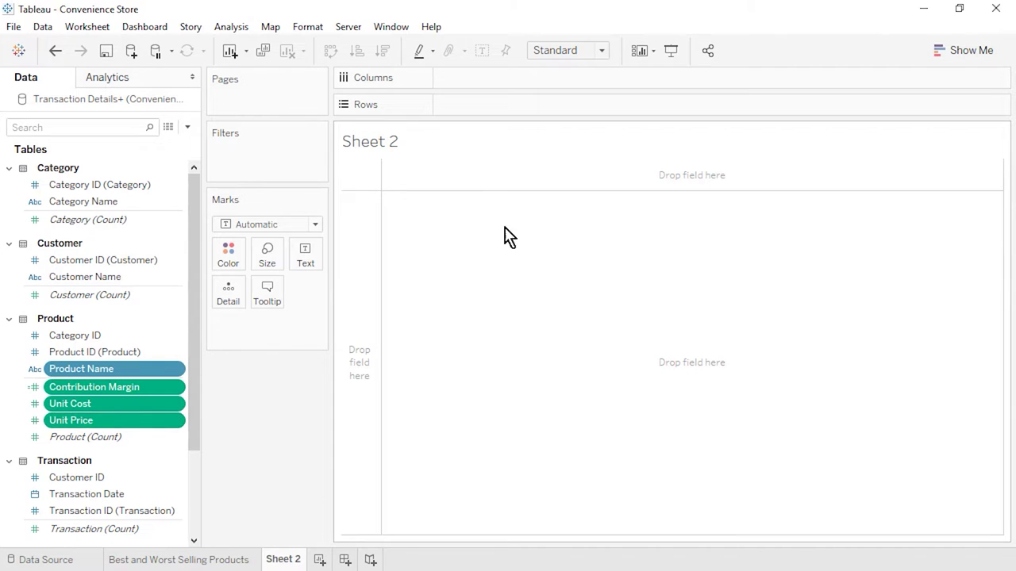
{"action": "left_click", "coordinate": [950, 56]}
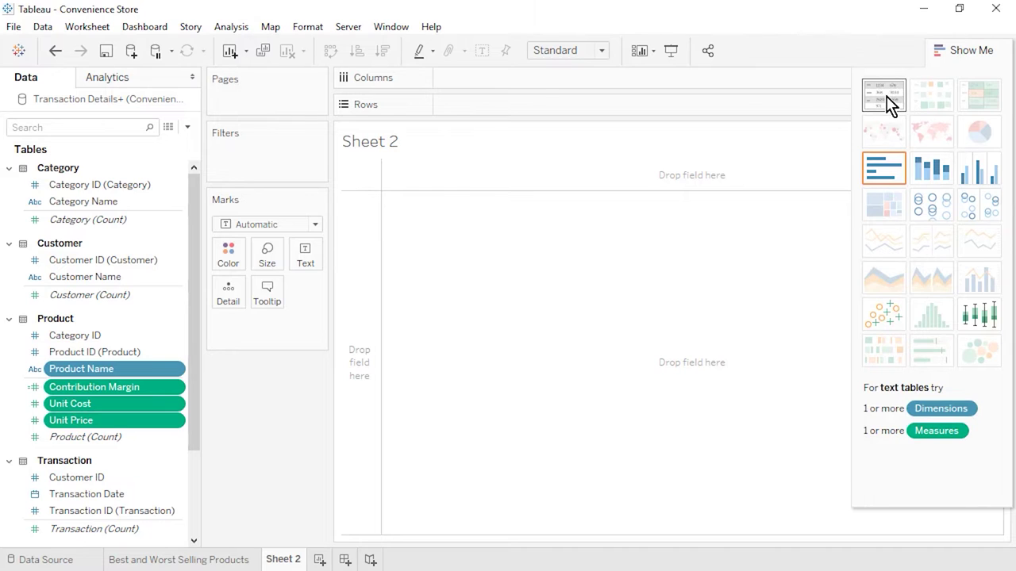
{"action": "left_click", "coordinate": [889, 99]}
{"action": "left_click", "coordinate": [954, 52]}
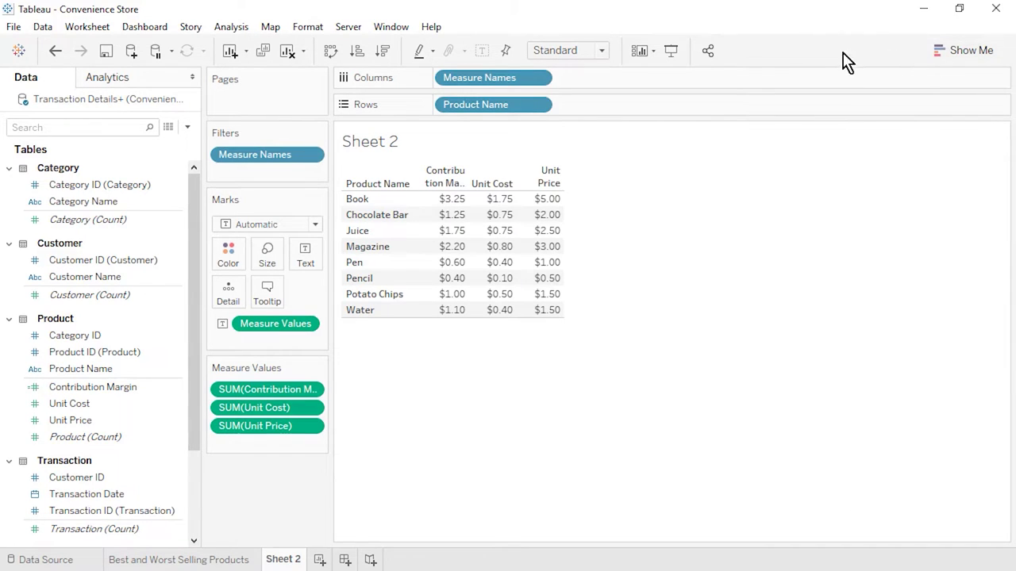
Fit the table to Entire View and order its measures as Unit Price, Unit Cost, Contribution Margin.
{"action": "left_click", "coordinate": [603, 50]}
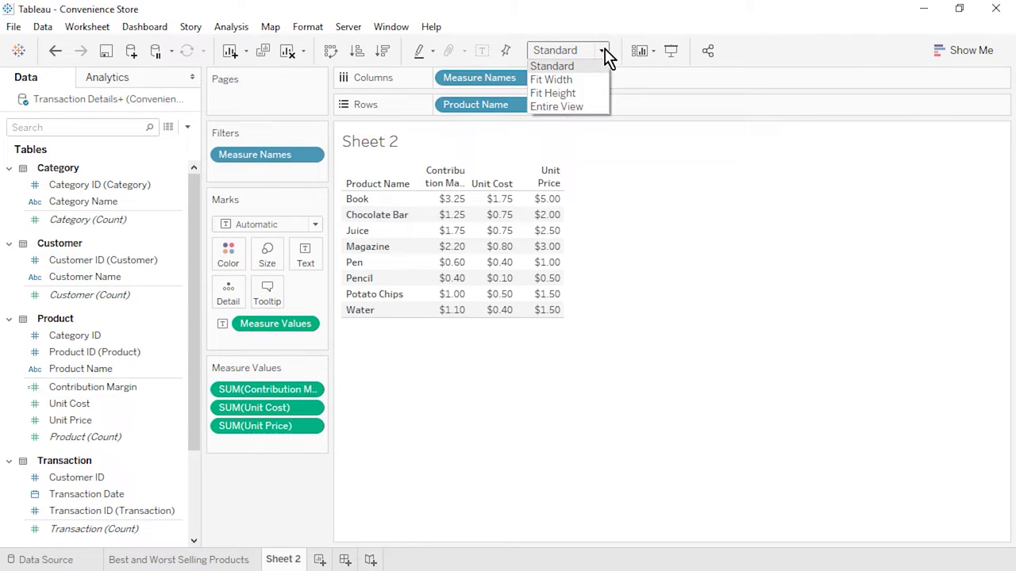
{"action": "left_click", "coordinate": [599, 107]}
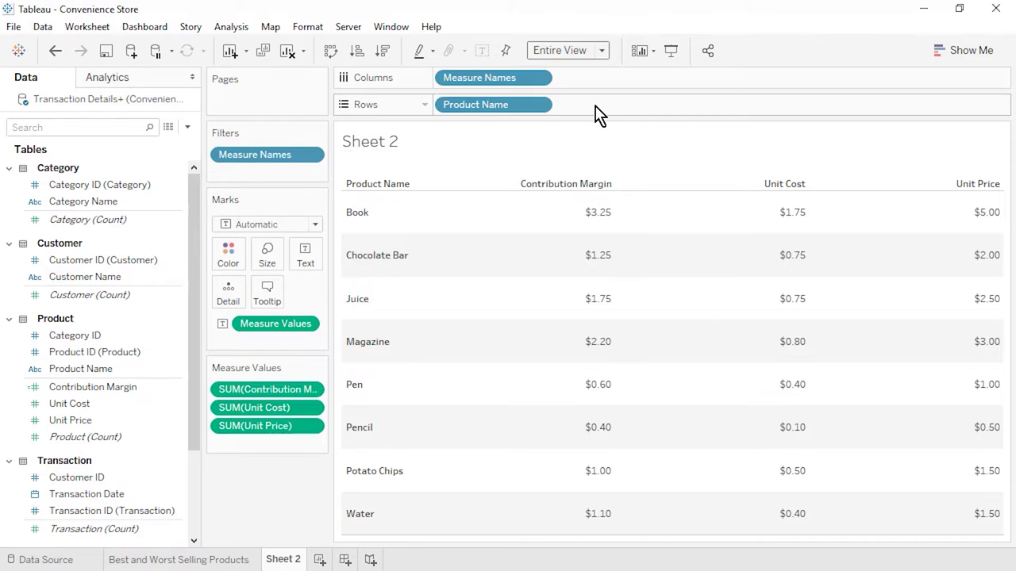
{"action": "mouse_move", "coordinate": [247, 426]}
{"action": "left_mouse_down"}
{"action": "mouse_move", "coordinate": [245, 378]}
{"action": "mouse_move", "coordinate": [245, 439]}
{"action": "left_mouse_up"}
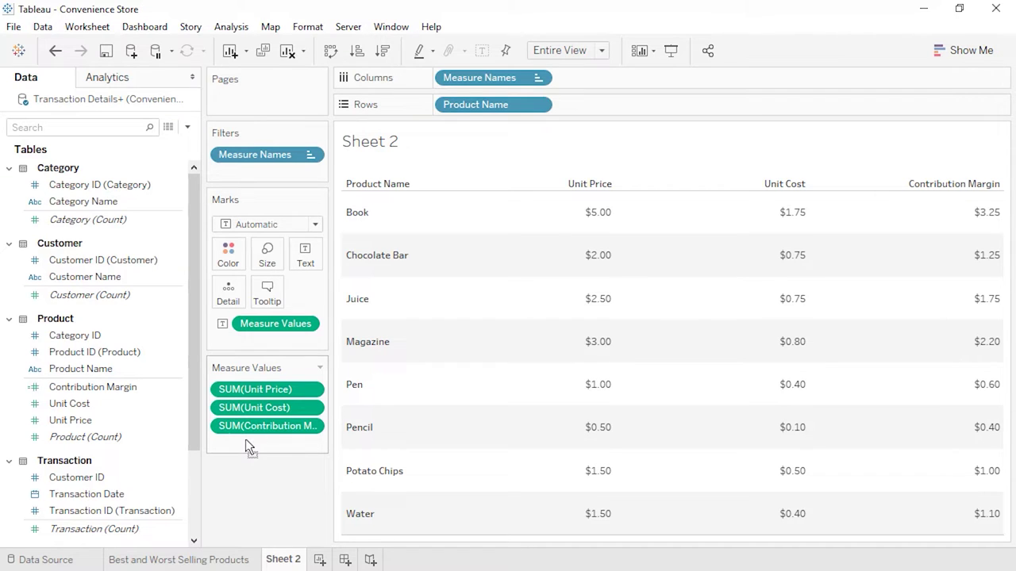
Rename the Sheet 2 worksheet as Contribution Margin per Product.
{"action": "right_click", "coordinate": [283, 559]}
{"action": "left_click", "coordinate": [349, 363]}
{"action": "type", "text": "Contribution Margin per Product"}
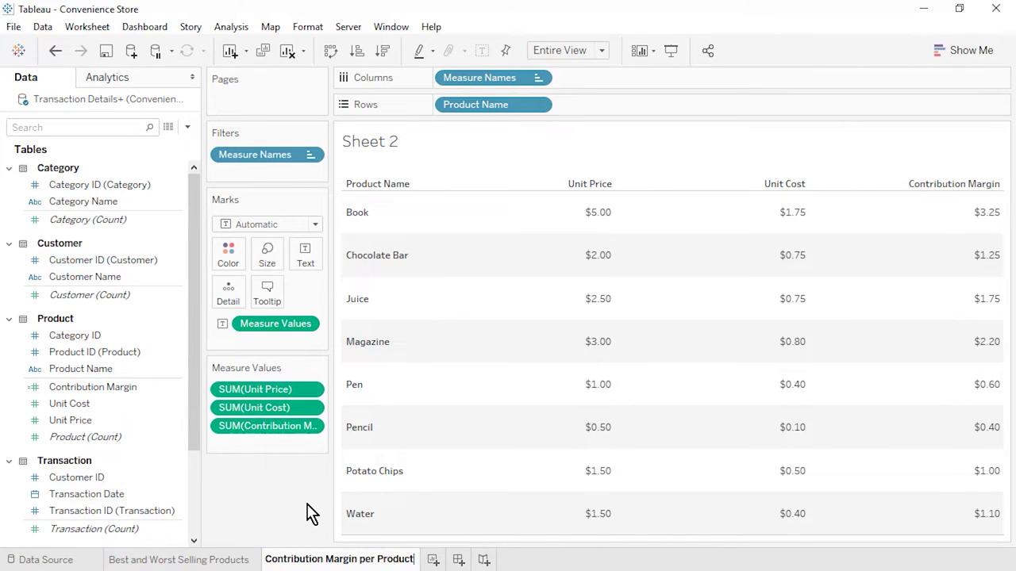
{"action": "key", "text": "Return"}
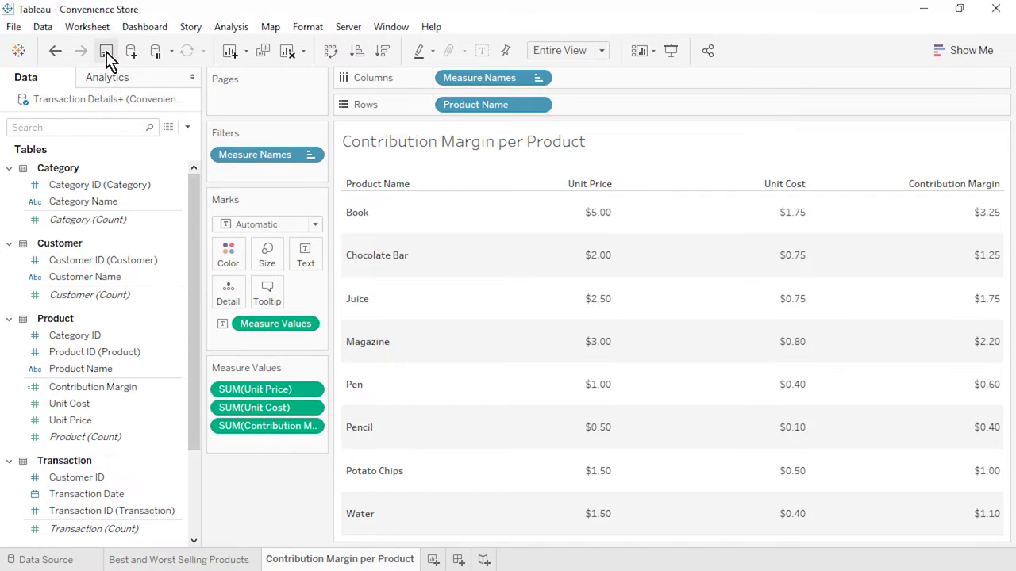
On a new worksheet, create a calculated field named Sales Revenue with the formula [Quantity Sold]*[Unit Price].
{"action": "left_click", "coordinate": [433, 559]}
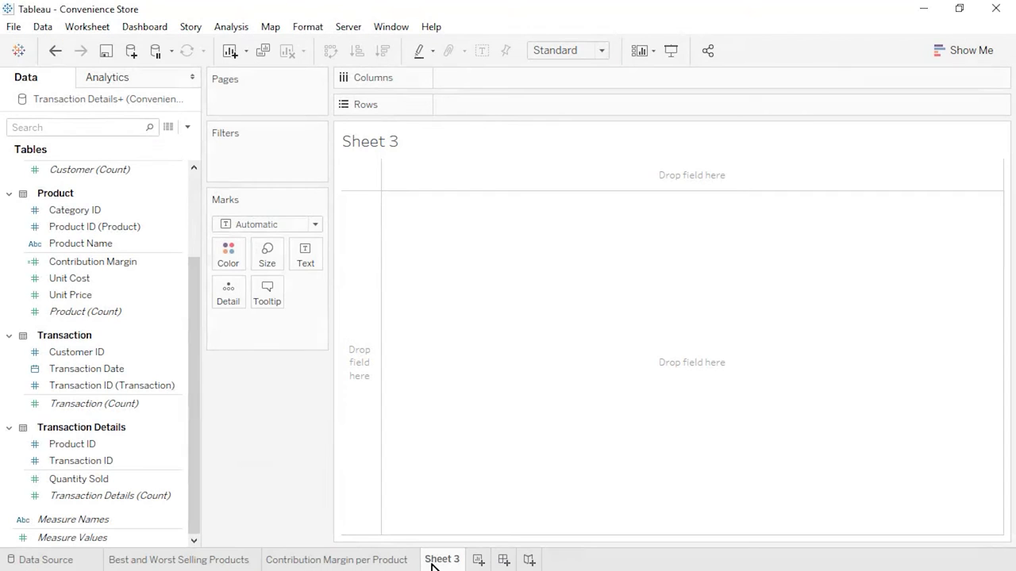
{"action": "left_click", "coordinate": [188, 129]}
{"action": "left_click", "coordinate": [188, 144]}
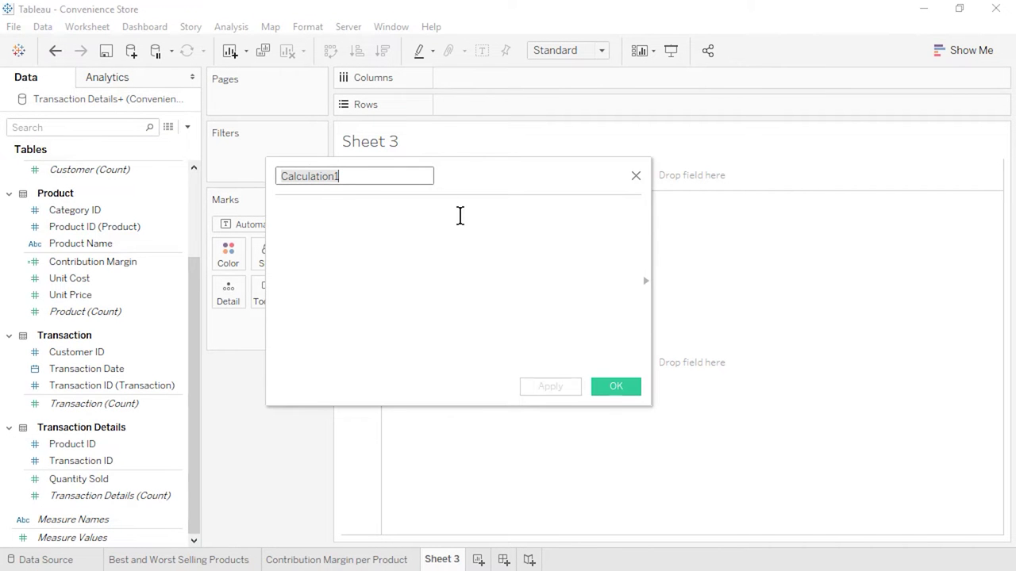
{"action": "type", "text": "Sales Revenue"}
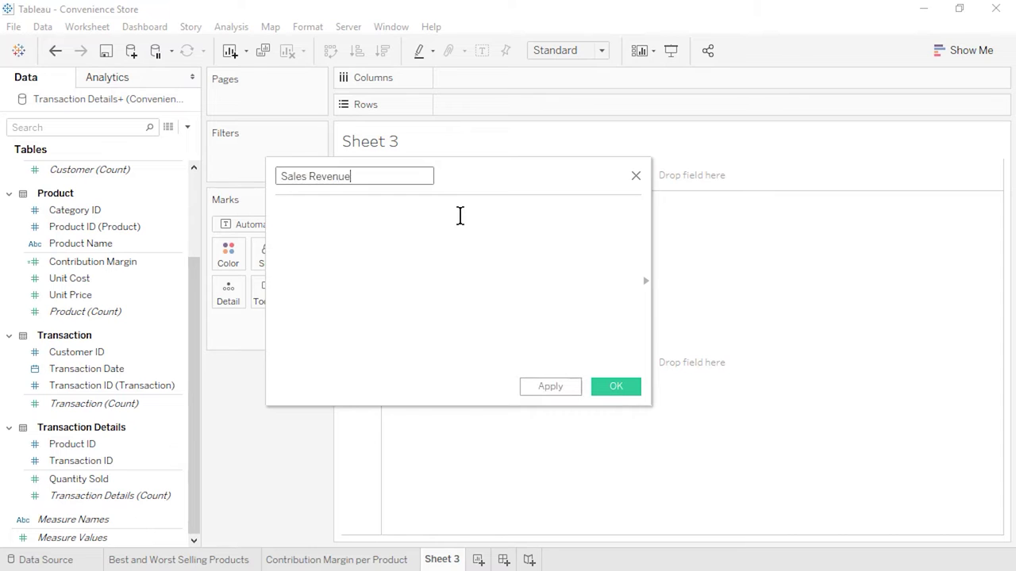
{"action": "left_click", "coordinate": [460, 216]}
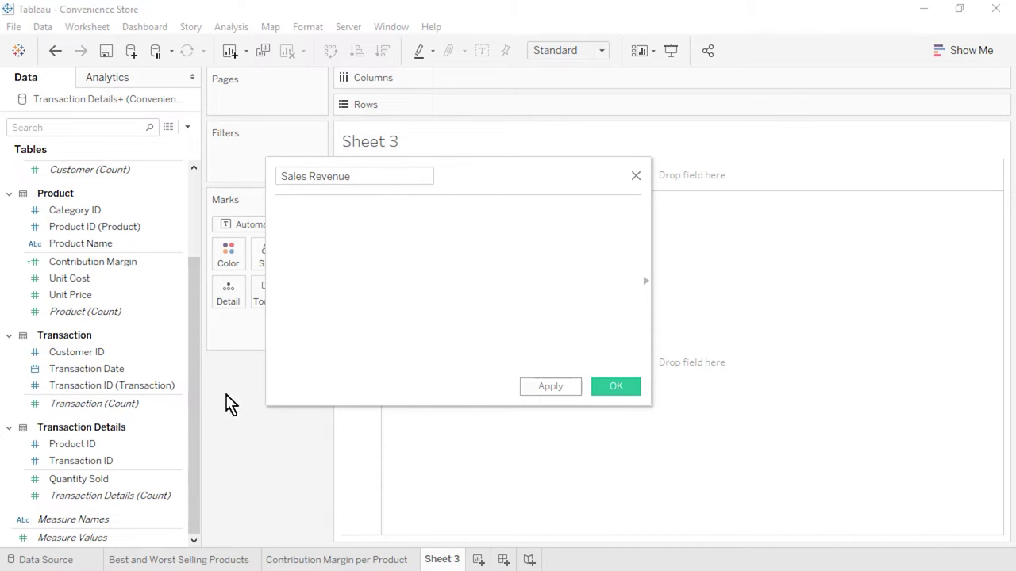
{"action": "left_click_drag", "start_coordinate": [123, 481], "coordinate": [374, 266]}
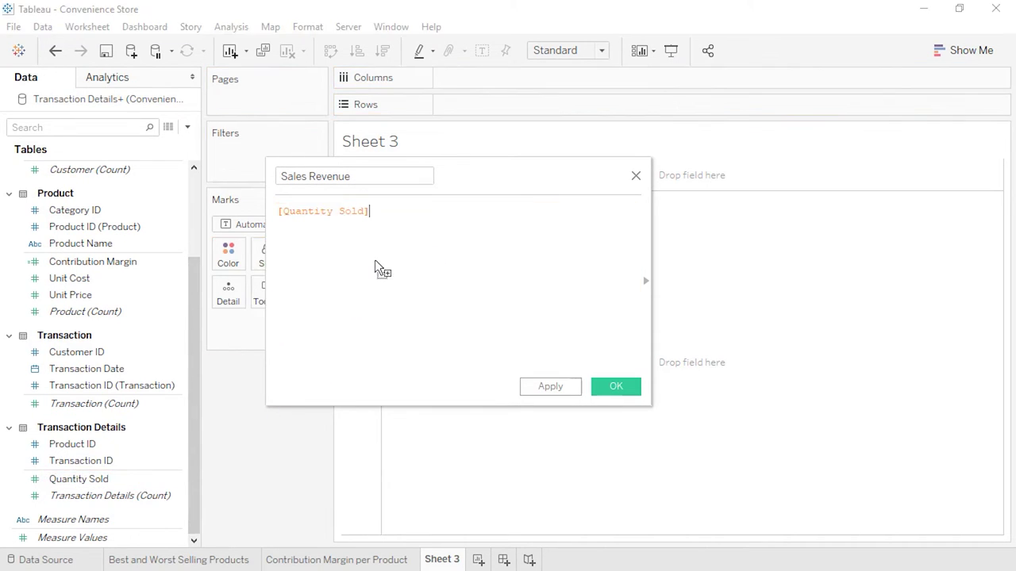
{"action": "type", "text": "*"}
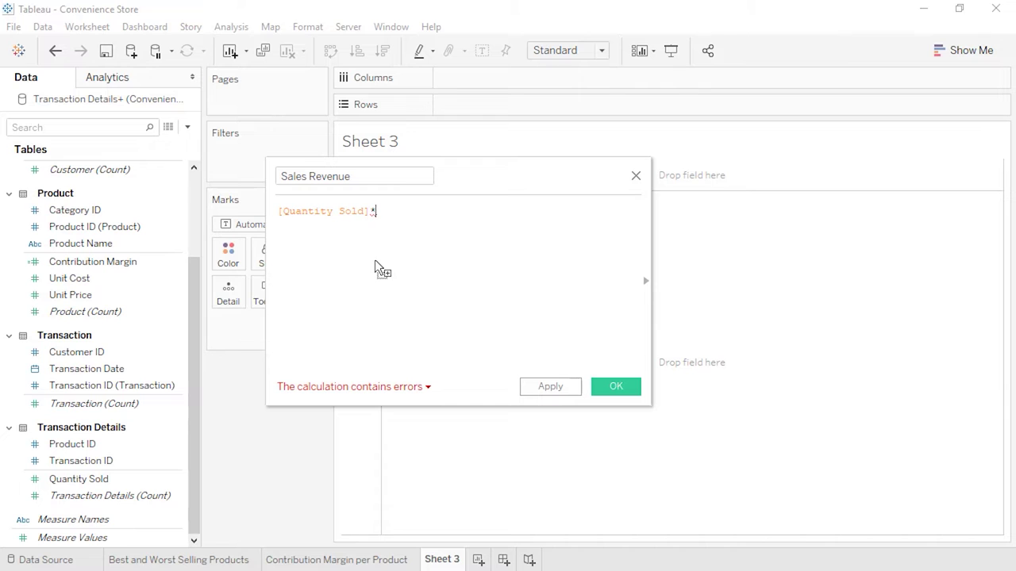
{"action": "left_click", "coordinate": [120, 299]}
{"action": "left_click_drag", "start_coordinate": [120, 299], "coordinate": [457, 215]}
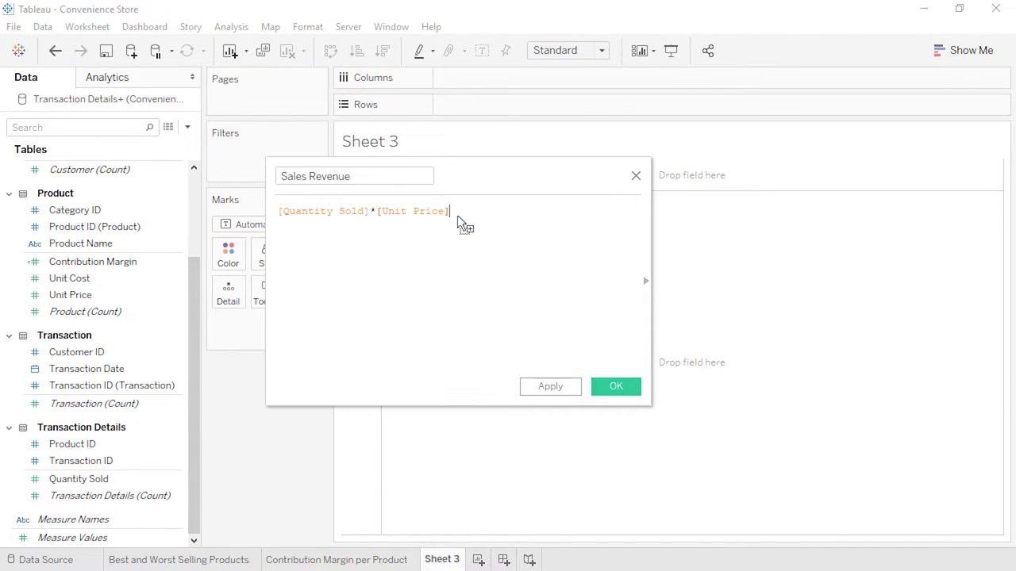
{"action": "left_click", "coordinate": [623, 392]}
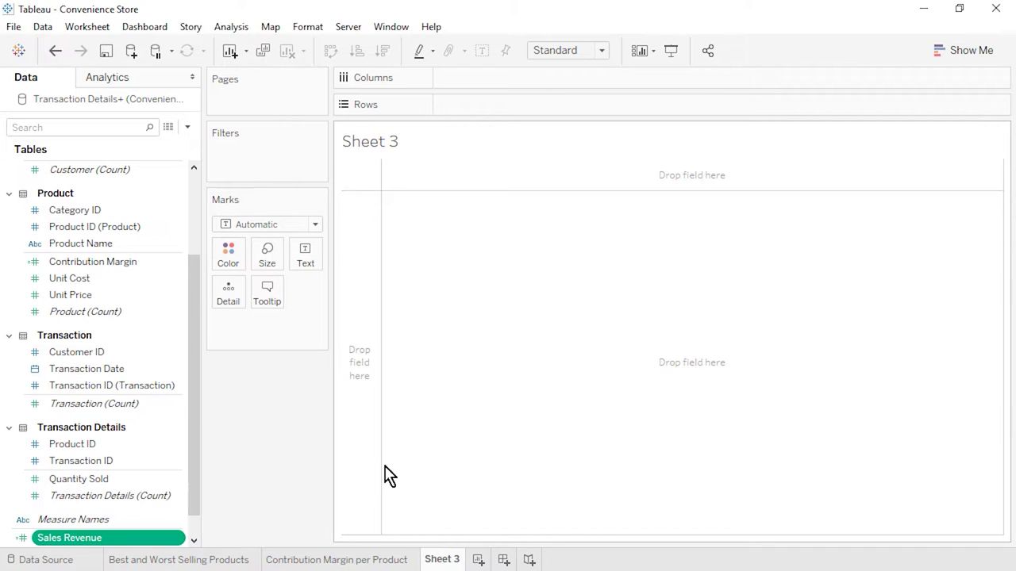
Set the default number format of the Sales Revenue field to Currency (Standard).
{"action": "scroll", "coordinate": [194, 528], "scroll_direction": "down", "scroll_amount": 1}
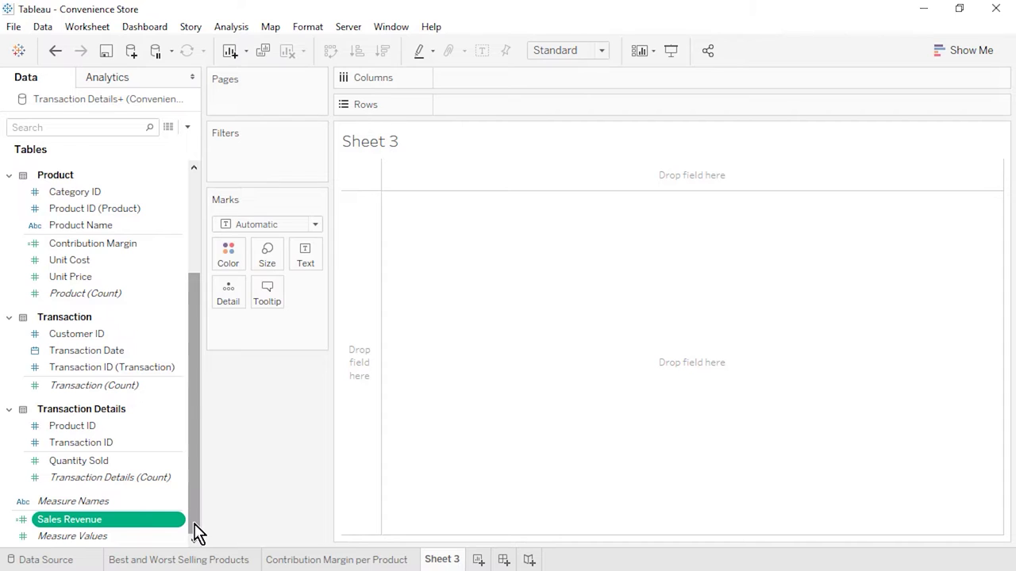
{"action": "right_click", "coordinate": [184, 523]}
{"action": "mouse_move", "coordinate": [326, 426]}
{"action": "left_click", "coordinate": [371, 463]}
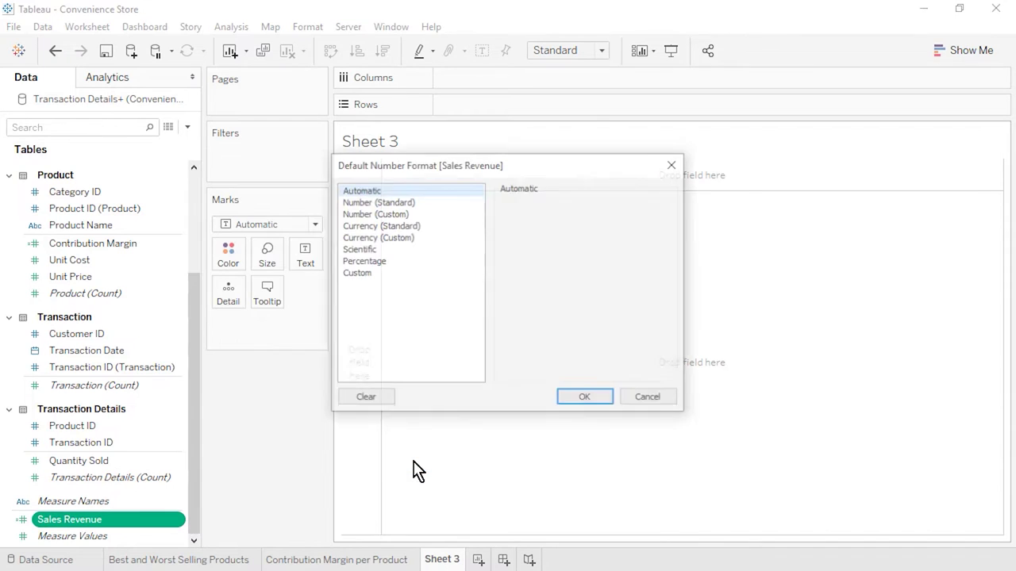
{"action": "left_click", "coordinate": [442, 226]}
{"action": "left_click", "coordinate": [597, 399]}
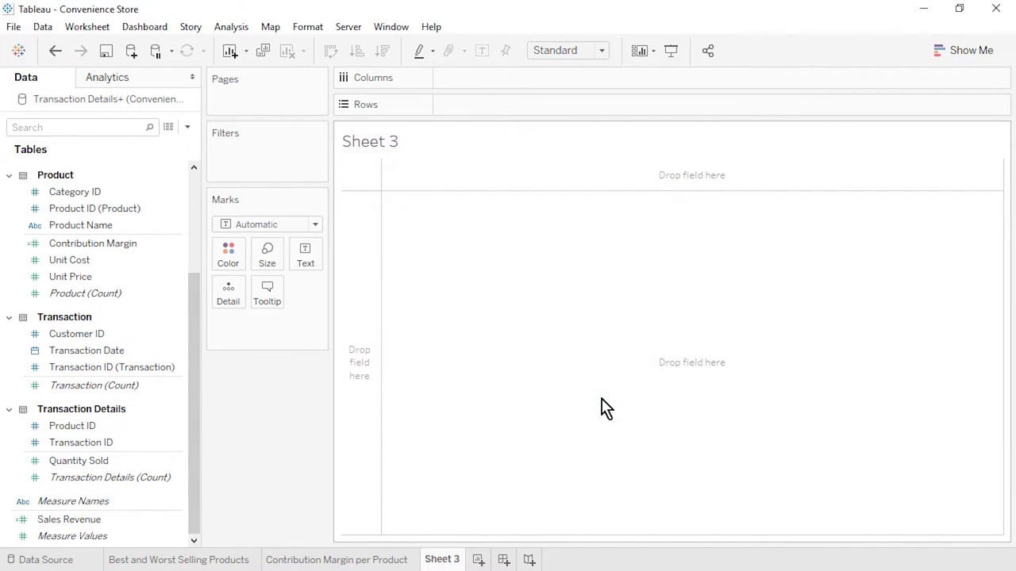
Create a calculated field named Profit with the formula [Quantity Sold]*[Contribution Margin].
{"action": "left_click", "coordinate": [188, 128]}
{"action": "left_click", "coordinate": [177, 143]}
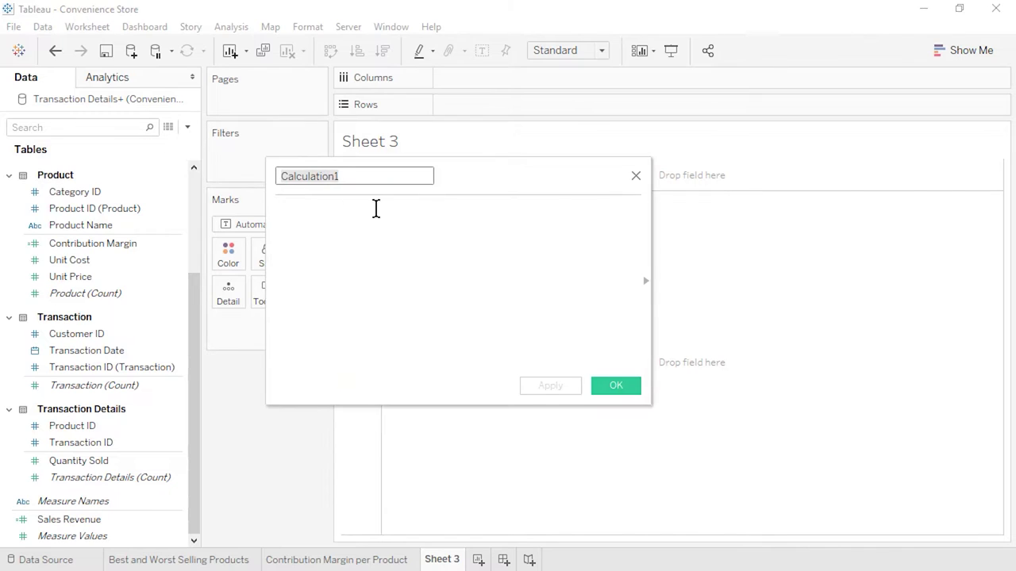
{"action": "type", "text": "Profit"}
{"action": "left_click", "coordinate": [438, 228]}
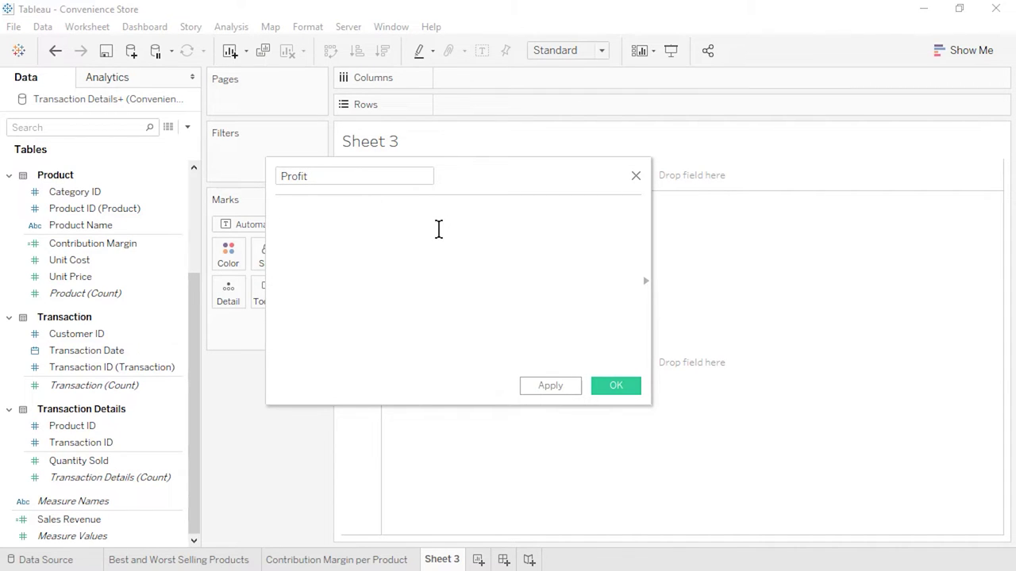
{"action": "left_click_drag", "start_coordinate": [104, 460], "coordinate": [379, 282]}
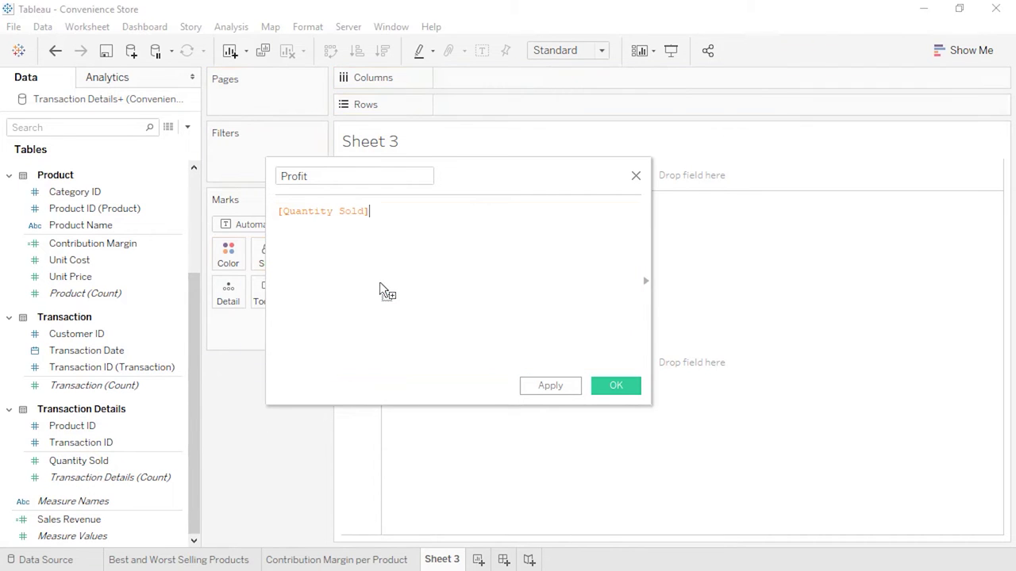
{"action": "type", "text": "*"}
{"action": "left_click", "coordinate": [88, 248]}
{"action": "left_click_drag", "start_coordinate": [89, 254], "coordinate": [456, 224]}
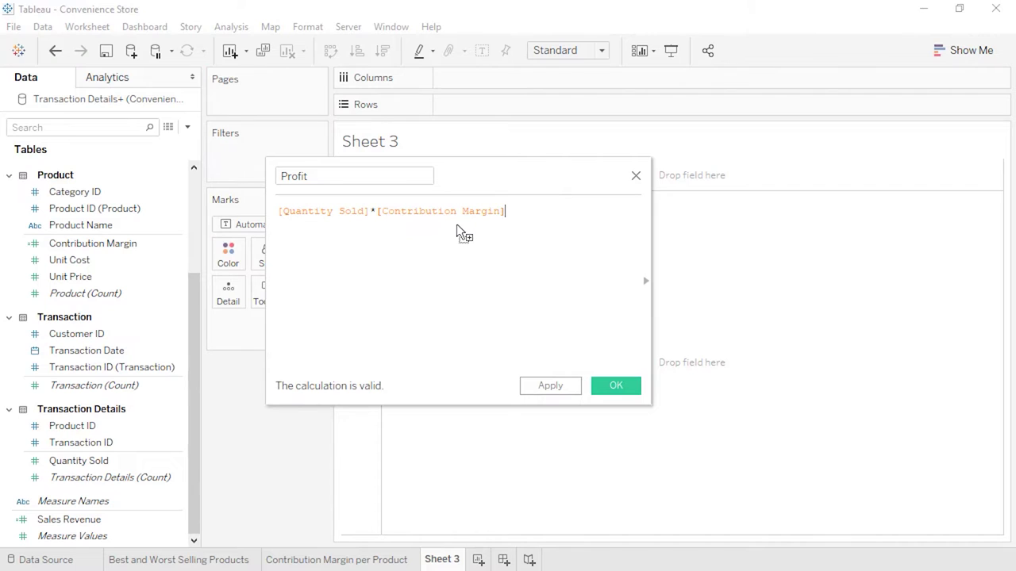
{"action": "left_click", "coordinate": [609, 389]}
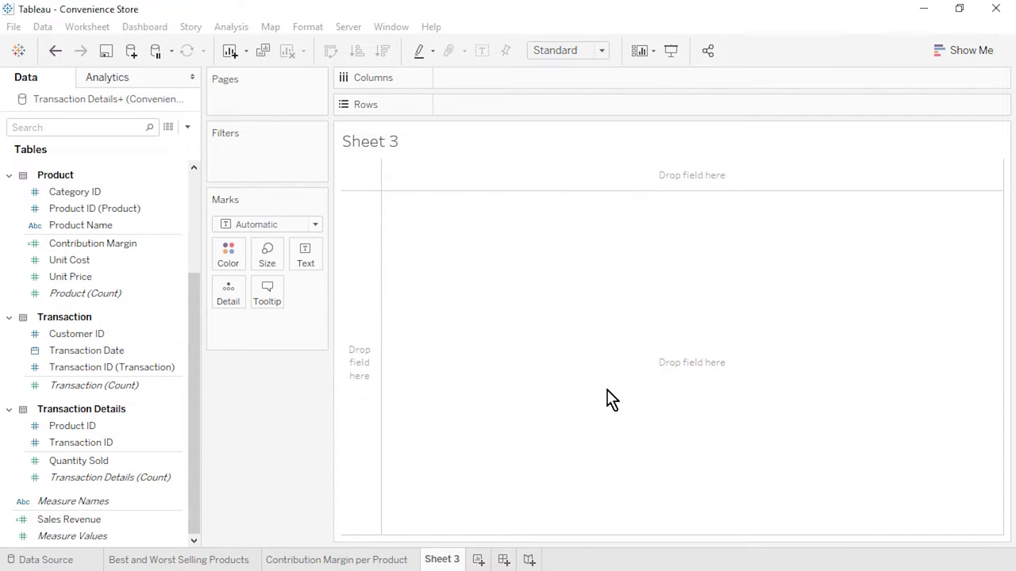
Set the default number format of the Profit field to Currency (Standard).
{"action": "scroll", "coordinate": [197, 537], "scroll_direction": "down", "scroll_amount": 1}
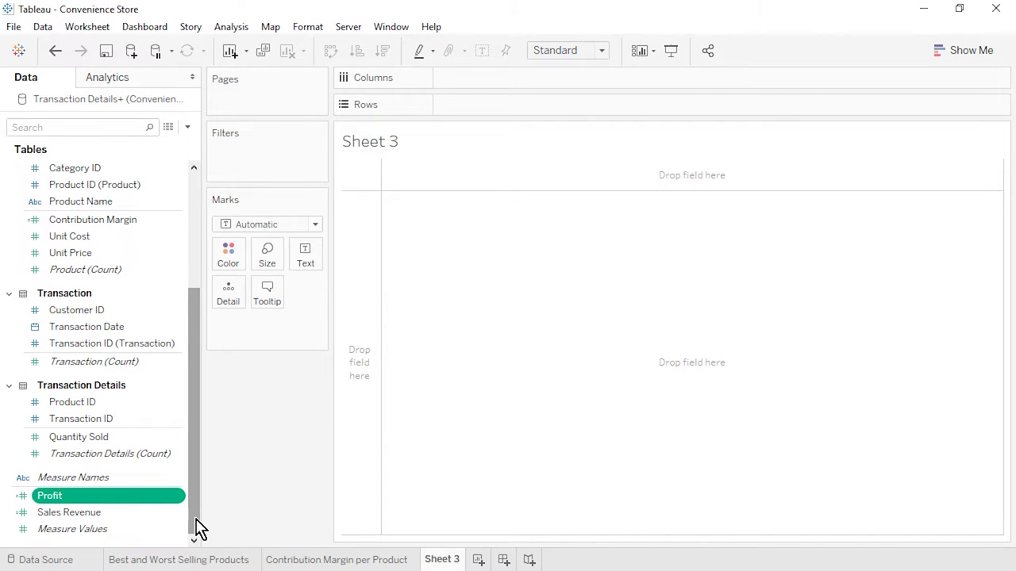
{"action": "right_click", "coordinate": [178, 498]}
{"action": "mouse_move", "coordinate": [268, 402]}
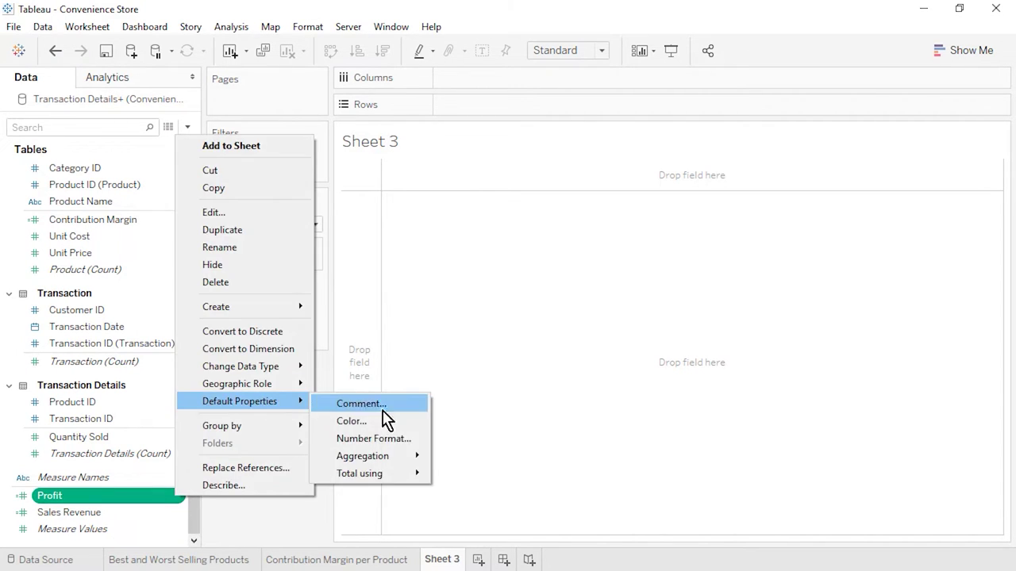
{"action": "left_click", "coordinate": [373, 438]}
{"action": "left_click", "coordinate": [444, 225]}
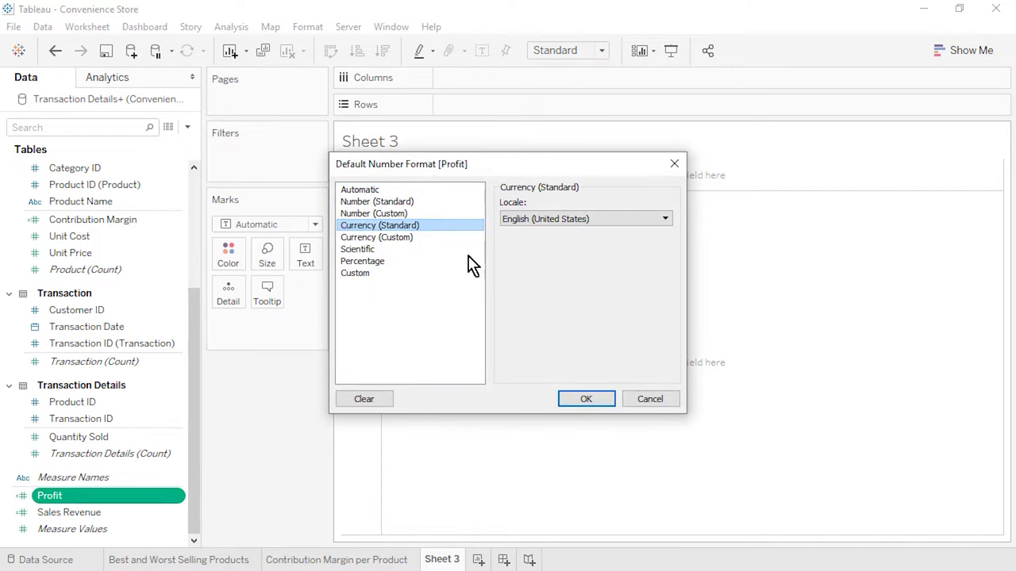
{"action": "left_click", "coordinate": [584, 401]}
Create a calculated field named Profit Margin with the formula SUM([Profit])/SUM([Sales Revenue]).
{"action": "left_click", "coordinate": [187, 127]}
{"action": "left_click", "coordinate": [181, 144]}
{"action": "type", "text": "Profit Margin"}
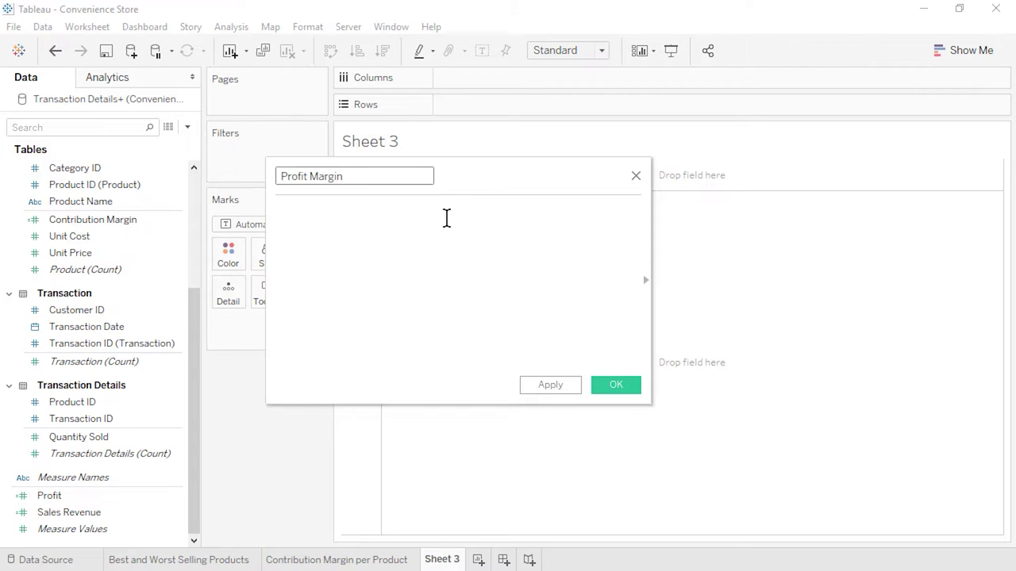
{"action": "left_click", "coordinate": [446, 218]}
{"action": "type", "text": "sum"}
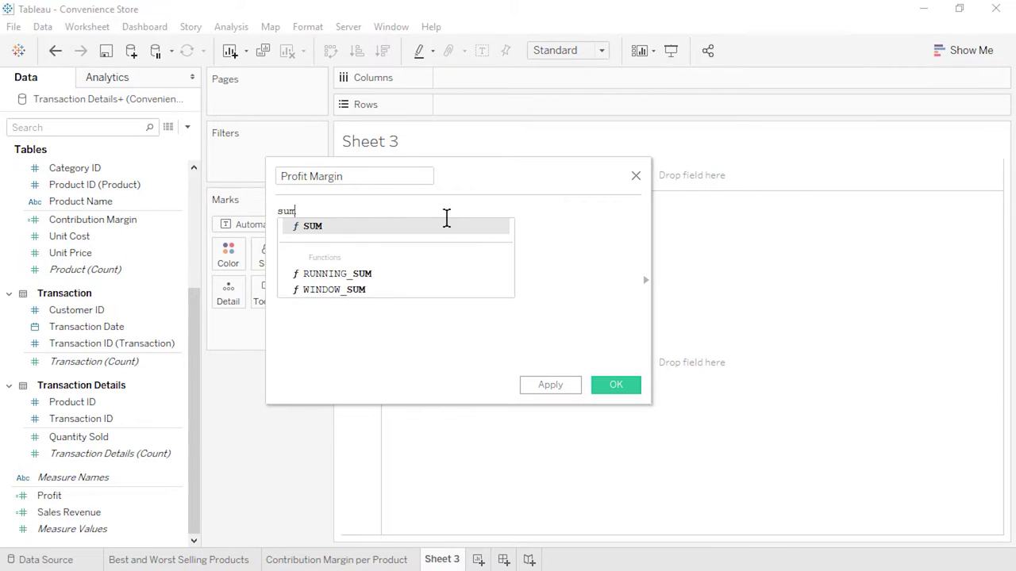
{"action": "left_click", "coordinate": [448, 229]}
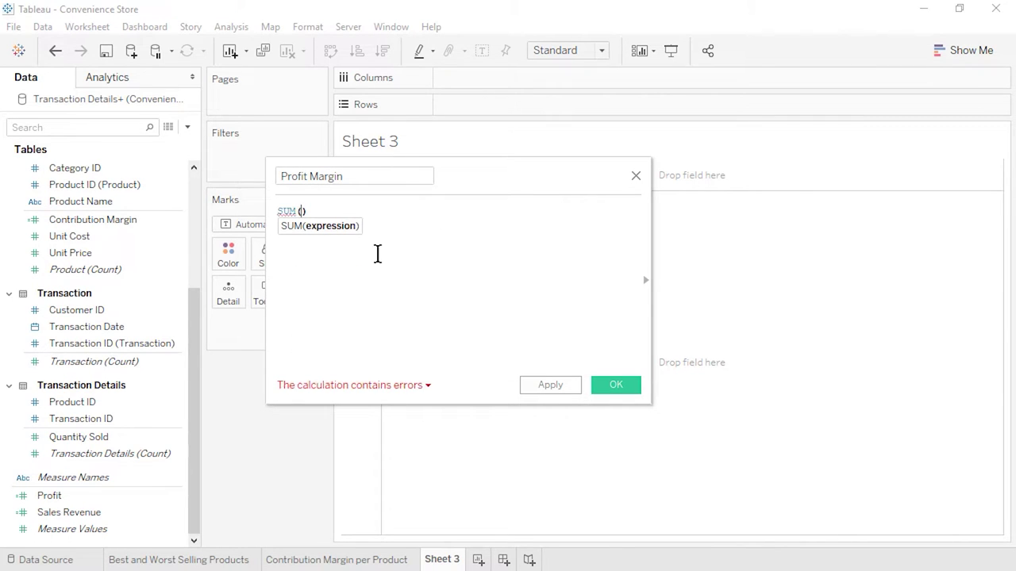
{"action": "left_click_drag", "start_coordinate": [74, 493], "coordinate": [302, 216]}
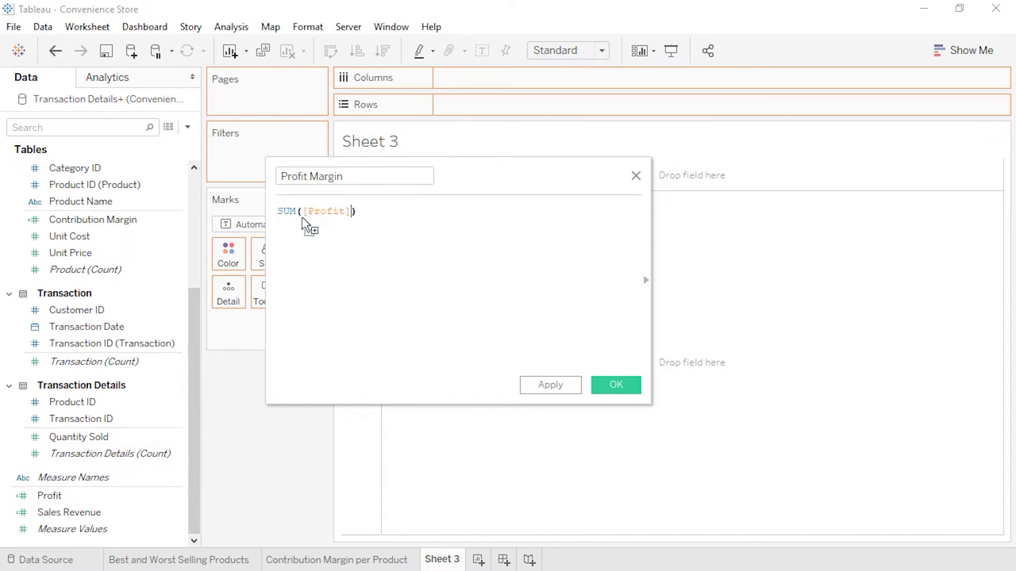
{"action": "left_click", "coordinate": [383, 211]}
{"action": "type", "text": "/"}
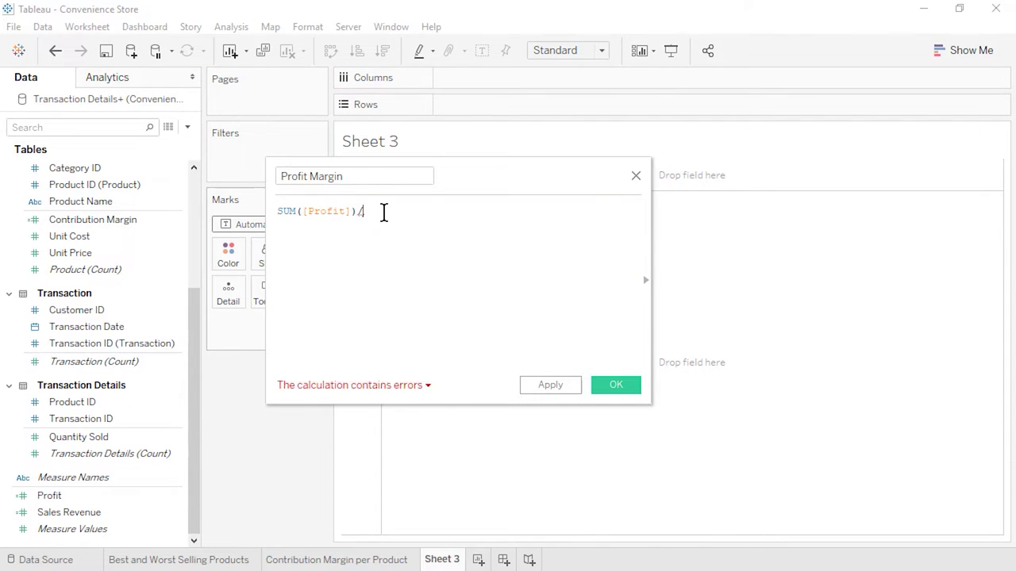
{"action": "type", "text": "sum"}
{"action": "left_click", "coordinate": [401, 225]}
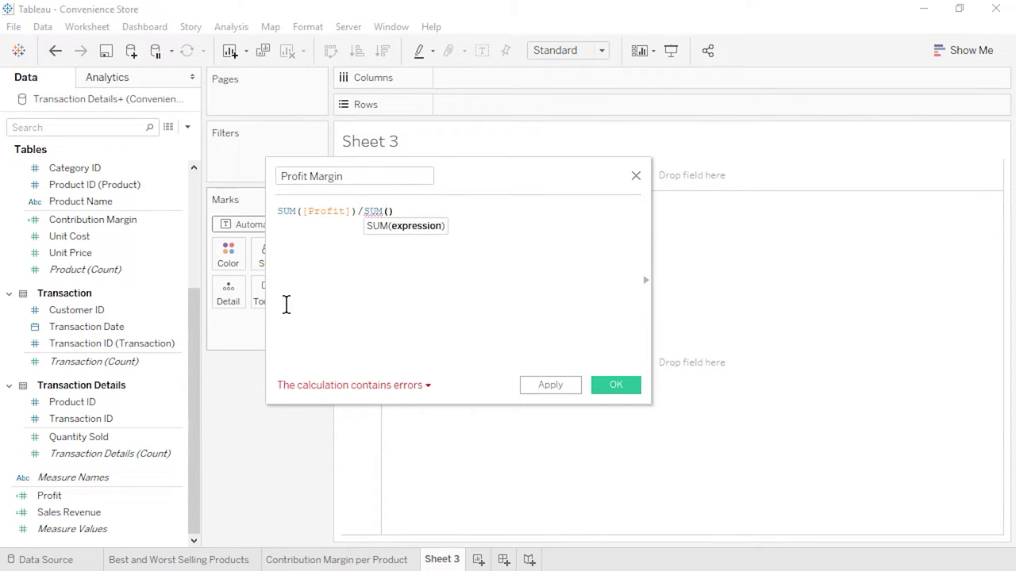
{"action": "left_click_drag", "start_coordinate": [69, 511], "coordinate": [389, 215]}
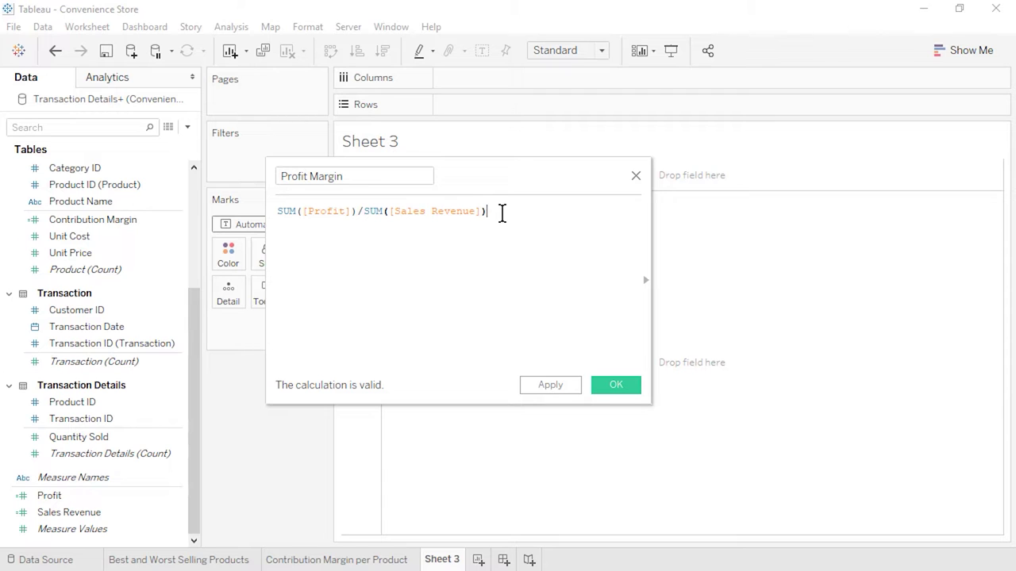
{"action": "left_click", "coordinate": [616, 385]}
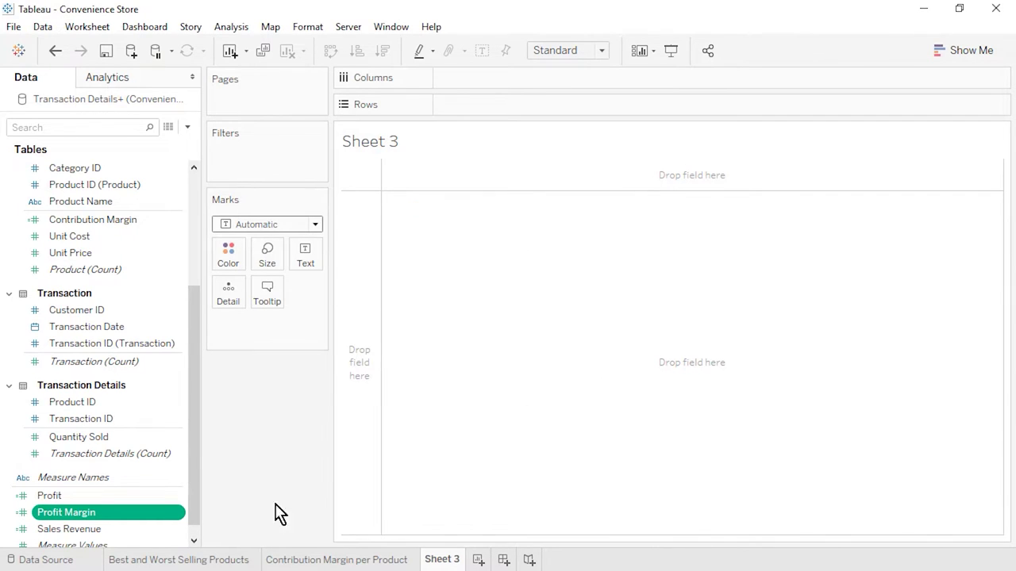
Set the default number format of the Profit Margin field to Percentage.
{"action": "left_click", "coordinate": [195, 540]}
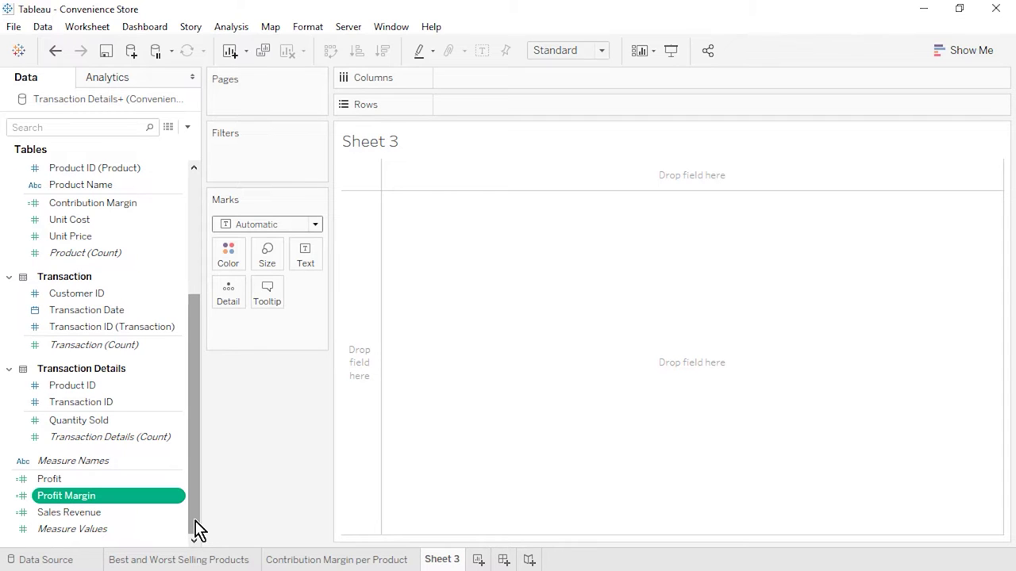
{"action": "right_click", "coordinate": [176, 498]}
{"action": "mouse_move", "coordinate": [278, 400]}
{"action": "left_click", "coordinate": [389, 438]}
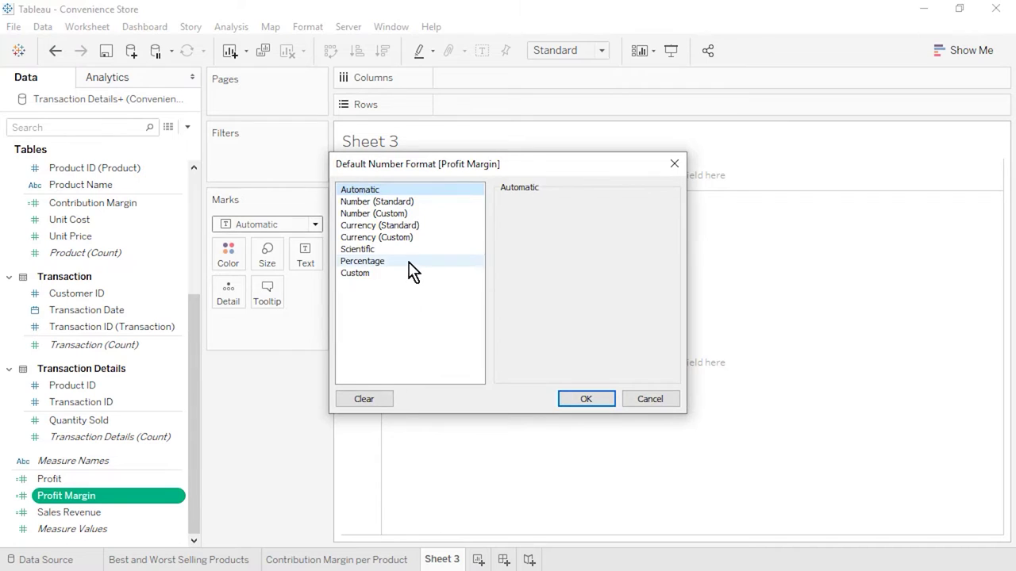
{"action": "left_click", "coordinate": [411, 261]}
{"action": "left_click", "coordinate": [544, 223]}
{"action": "left_click", "coordinate": [601, 403]}
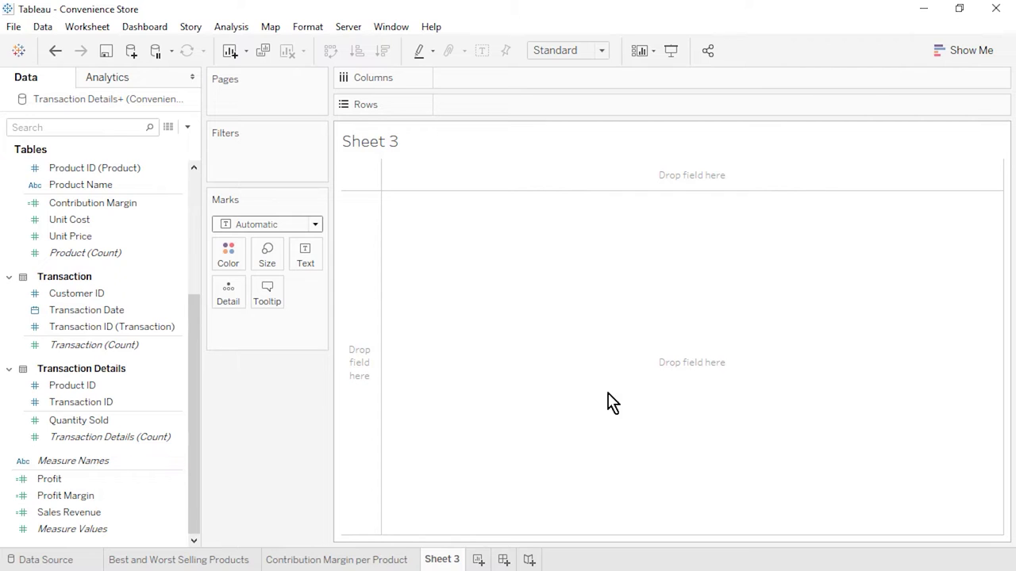
Build a text table of Profit, Profit Margin and Sales Revenue broken down by Category Name and Product Name.
{"action": "scroll", "coordinate": [197, 193], "scroll_direction": "up", "scroll_amount": 3}
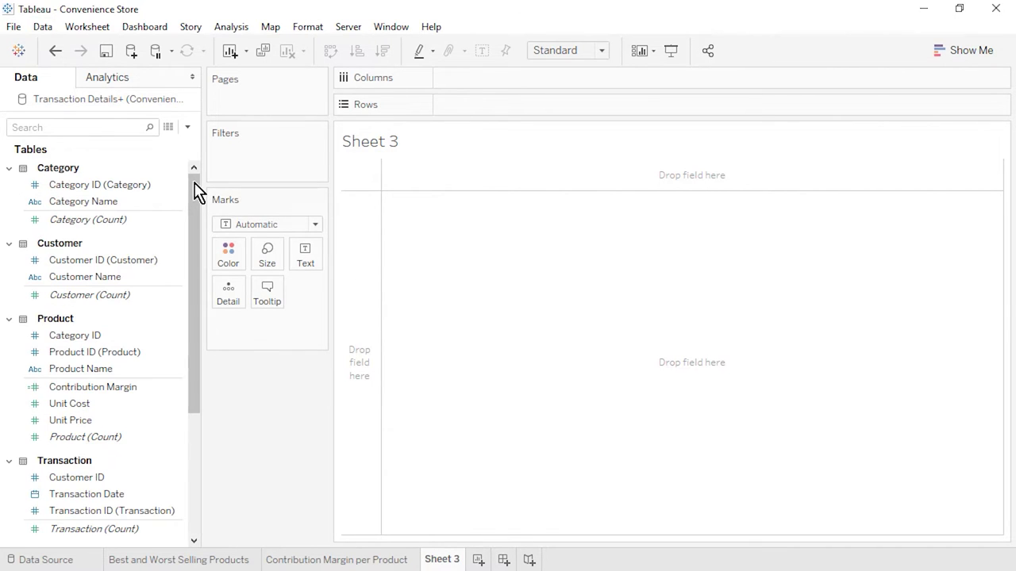
{"action": "left_click", "coordinate": [111, 204]}
{"action": "left_click", "coordinate": [127, 371], "text": "ctrl"}
{"action": "scroll", "coordinate": [197, 468], "scroll_direction": "down", "scroll_amount": 5}
{"action": "left_click", "coordinate": [122, 480], "text": "ctrl"}
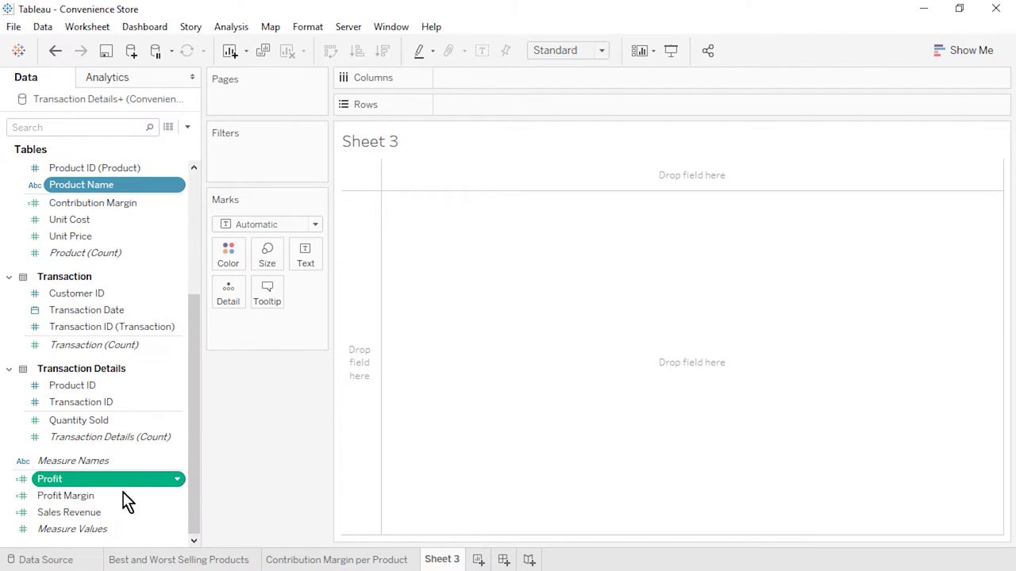
{"action": "left_click", "coordinate": [122, 497], "text": "ctrl"}
{"action": "left_click", "coordinate": [123, 514], "text": "ctrl"}
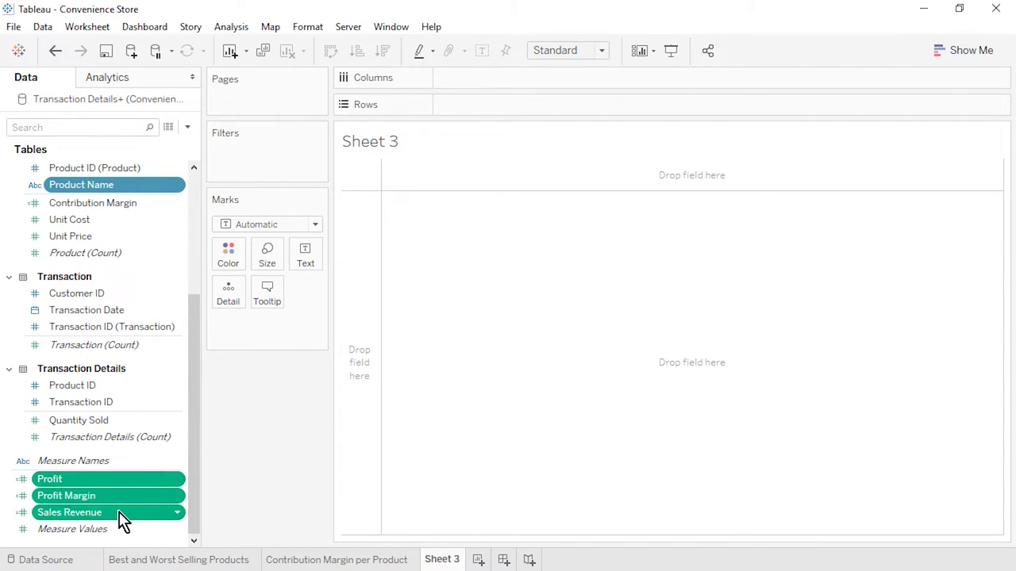
{"action": "left_click", "coordinate": [958, 56]}
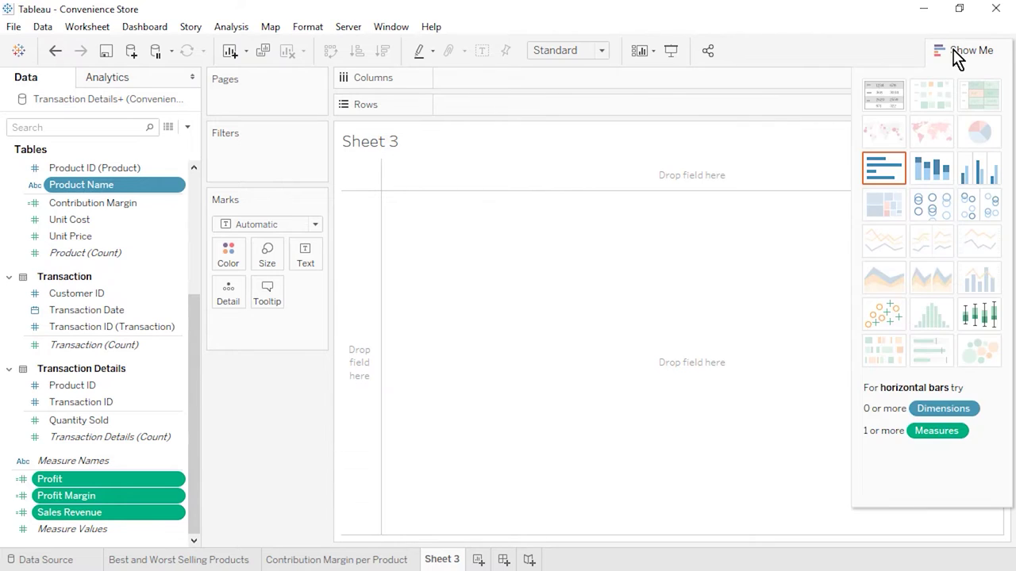
{"action": "left_click", "coordinate": [885, 96]}
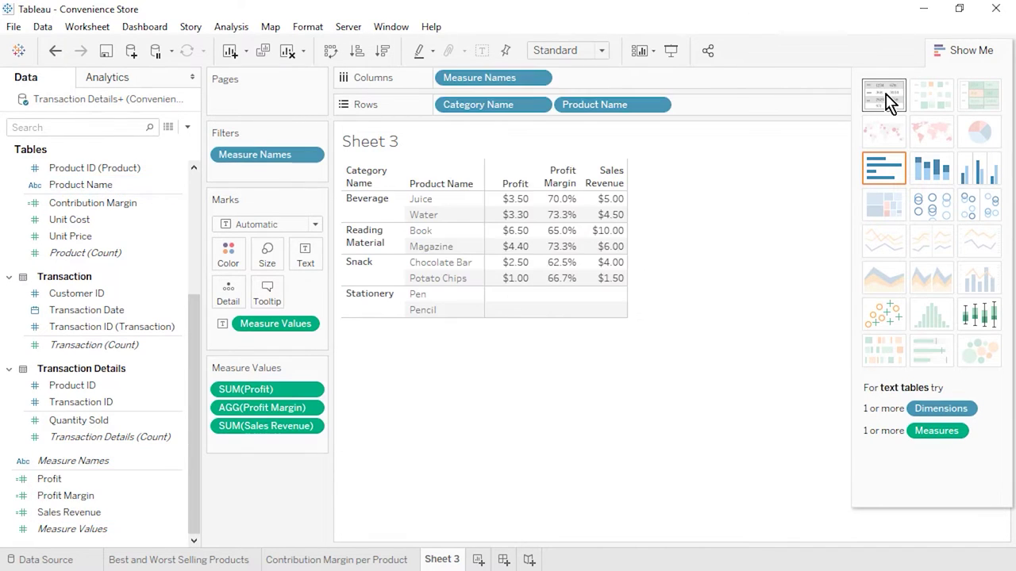
{"action": "left_click", "coordinate": [959, 50]}
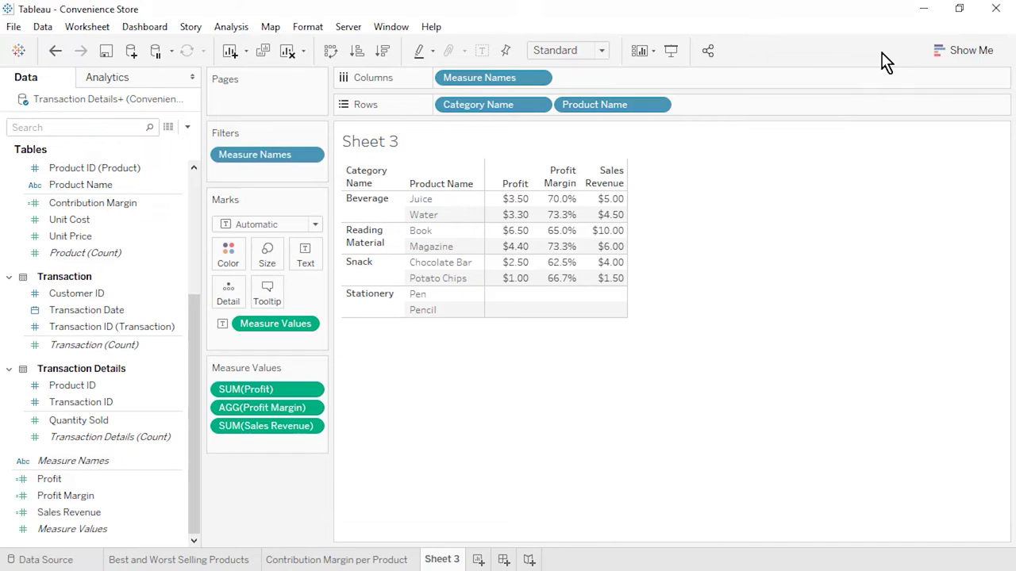
Fit the table to Entire View and move Profit Margin after Sales Revenue in the measure order.
{"action": "left_click", "coordinate": [605, 52]}
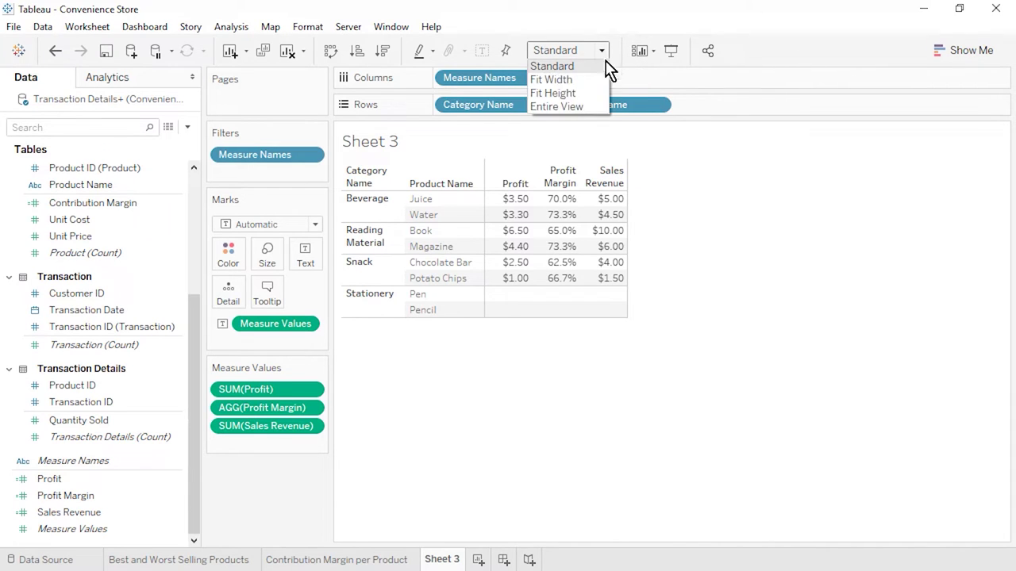
{"action": "left_click", "coordinate": [600, 107]}
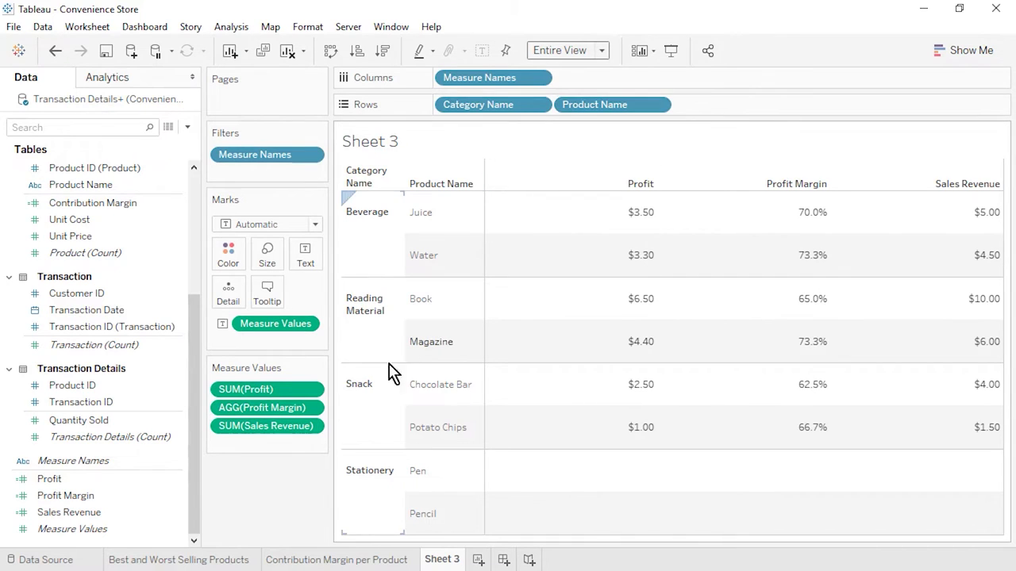
{"action": "left_click_drag", "start_coordinate": [302, 413], "coordinate": [304, 445]}
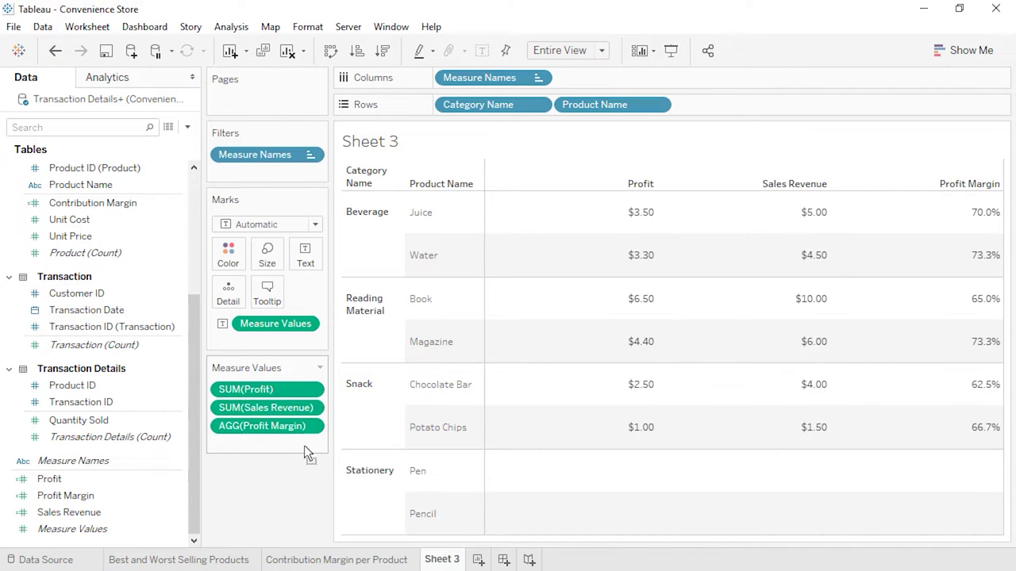
Add all subtotals and show column grand totals in the table.
{"action": "left_click", "coordinate": [231, 27]}
{"action": "mouse_move", "coordinate": [379, 183]}
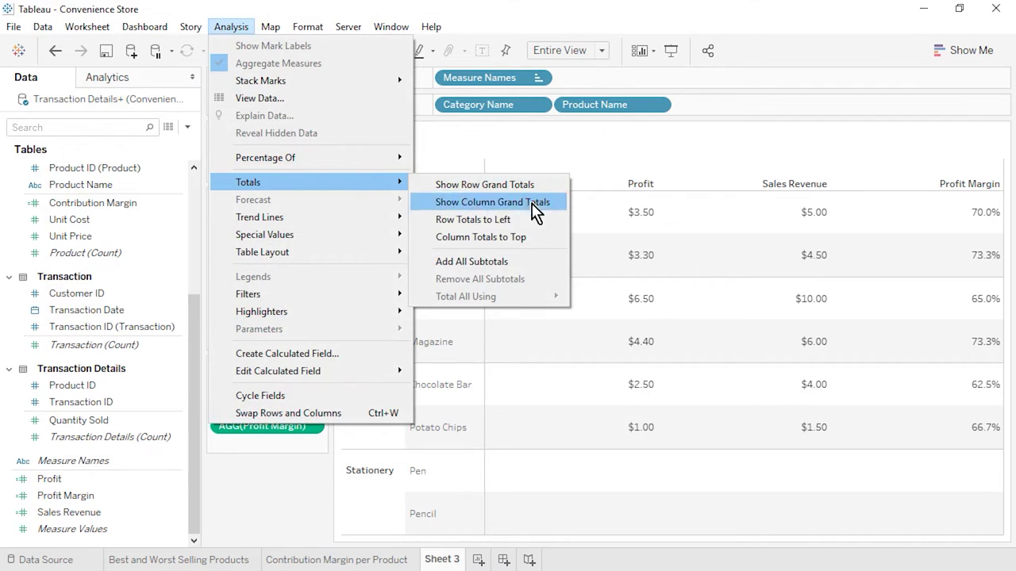
{"action": "left_click", "coordinate": [537, 269]}
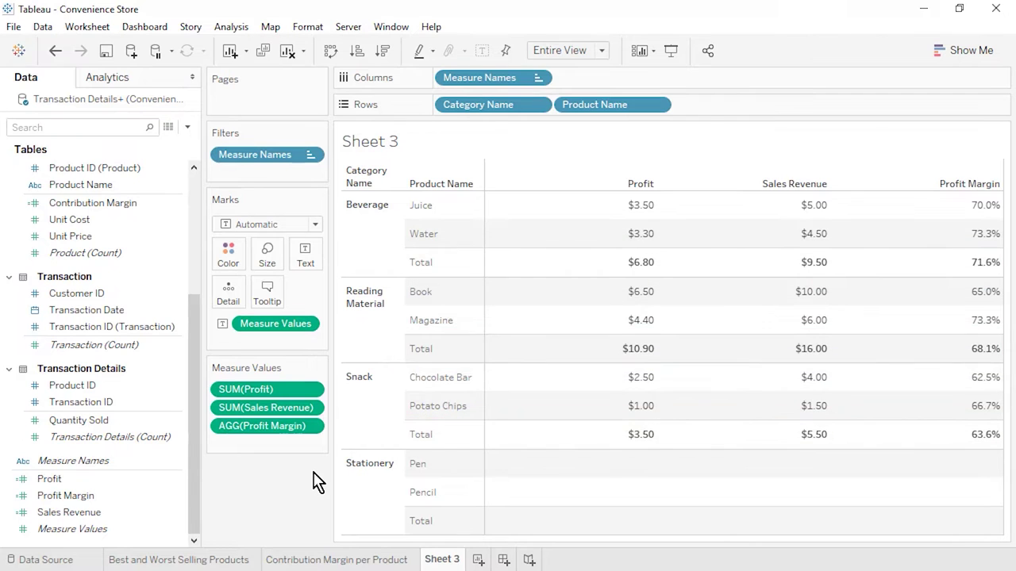
{"action": "left_click", "coordinate": [231, 27]}
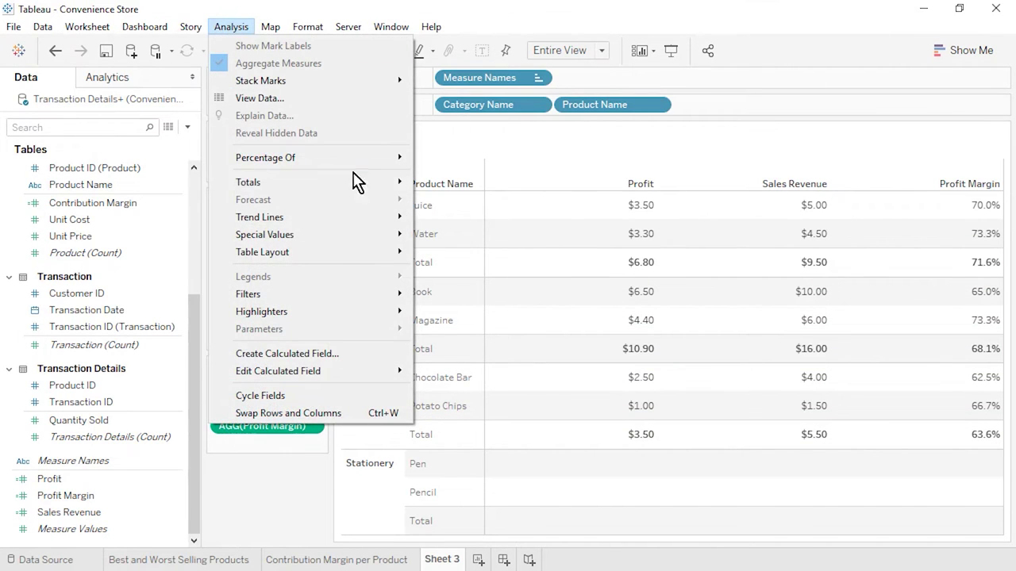
{"action": "mouse_move", "coordinate": [357, 183]}
{"action": "left_click", "coordinate": [505, 204]}
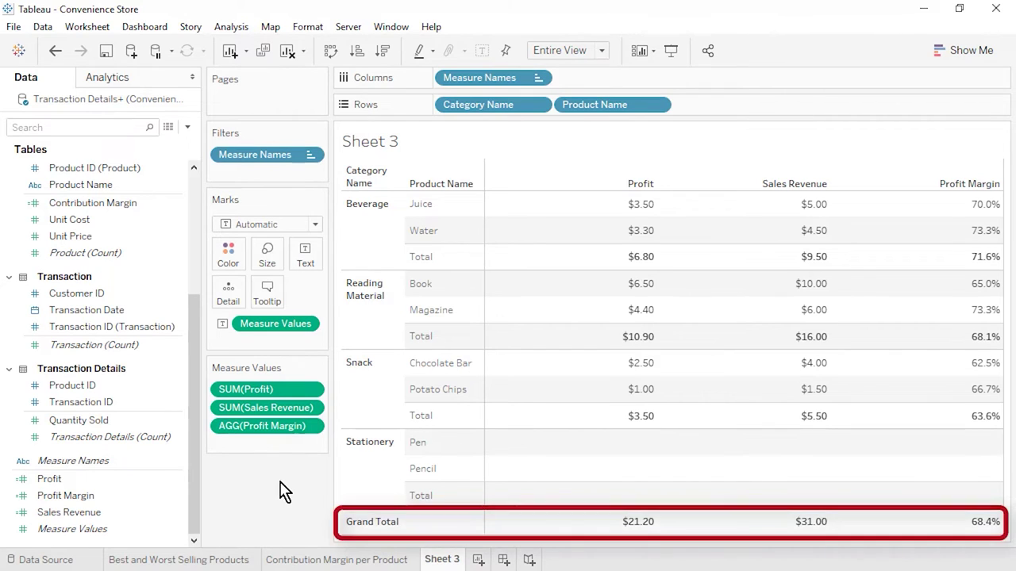
Rename Sheet 3 as "Profit, Sales Revenue, and Profit Margin per Category and Product".
{"action": "right_click", "coordinate": [442, 560]}
{"action": "left_click", "coordinate": [496, 364]}
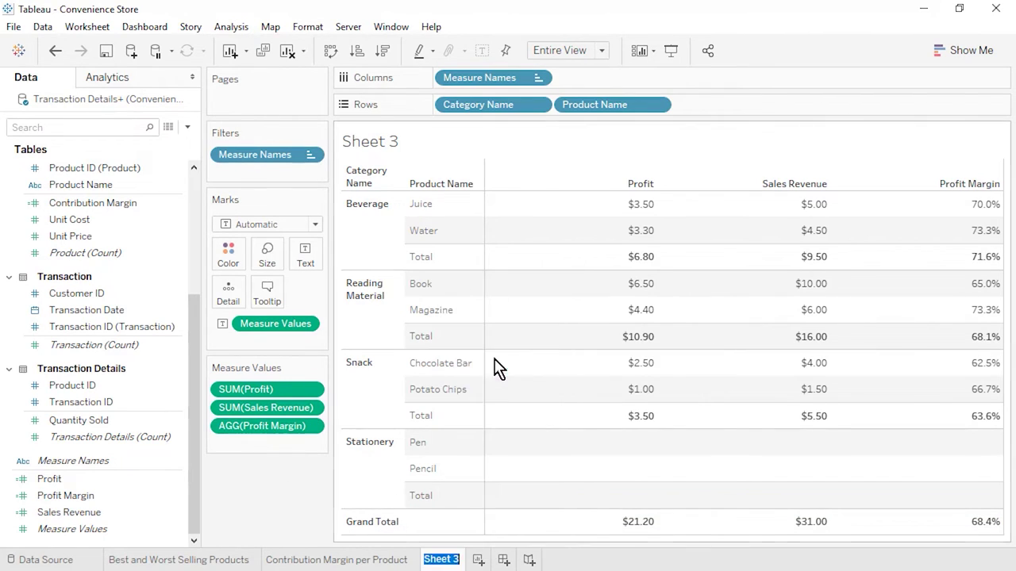
{"action": "type", "text": "Profit, Sales Revenue, and Profit Margin per Category and Product"}
{"action": "key", "text": "Return"}
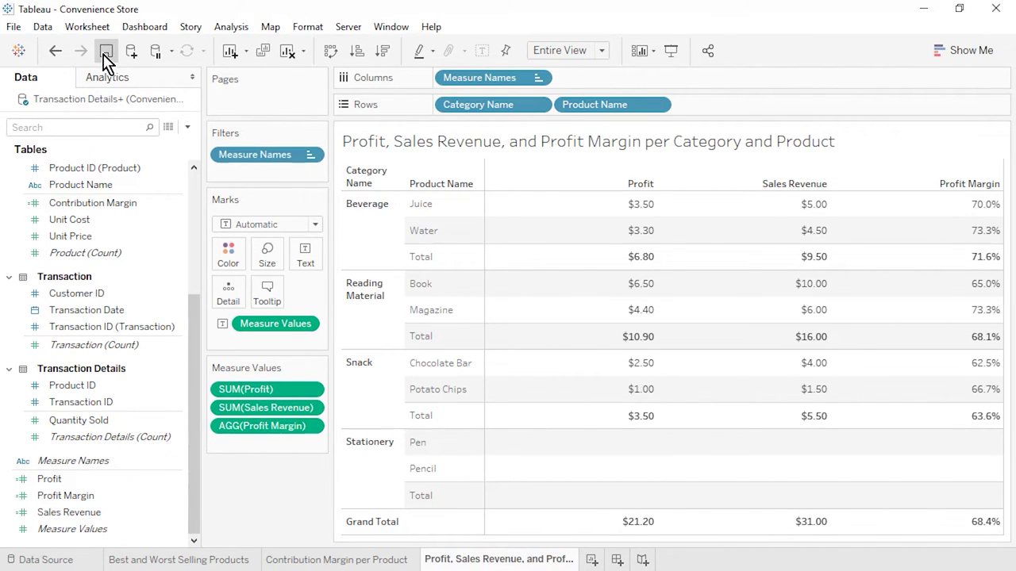
Create a new worksheet with Customer Name as rows and Transaction (Count) as columns.
{"action": "left_click", "coordinate": [591, 560]}
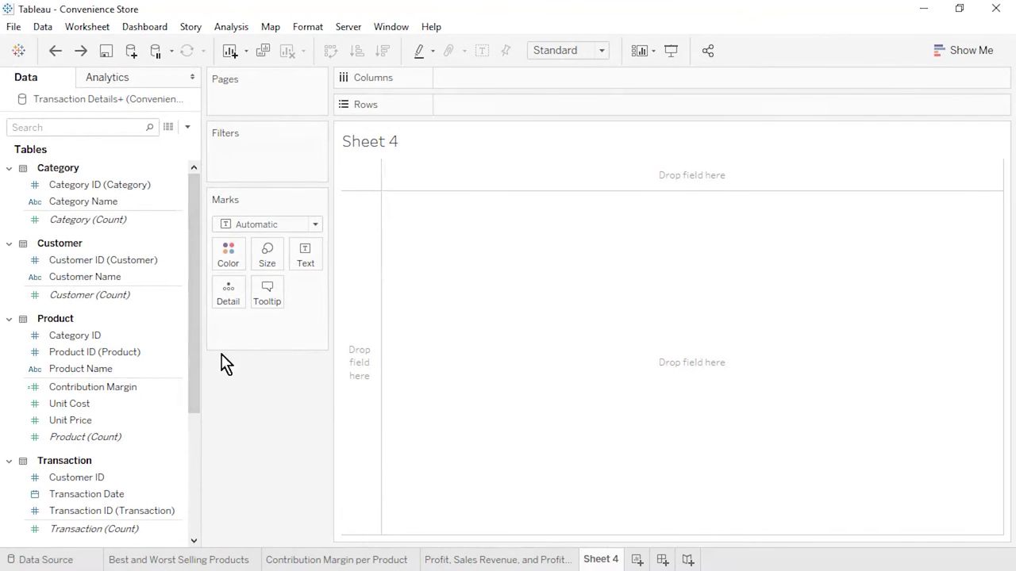
{"action": "left_click", "coordinate": [85, 278]}
{"action": "left_click_drag", "start_coordinate": [87, 282], "coordinate": [479, 105]}
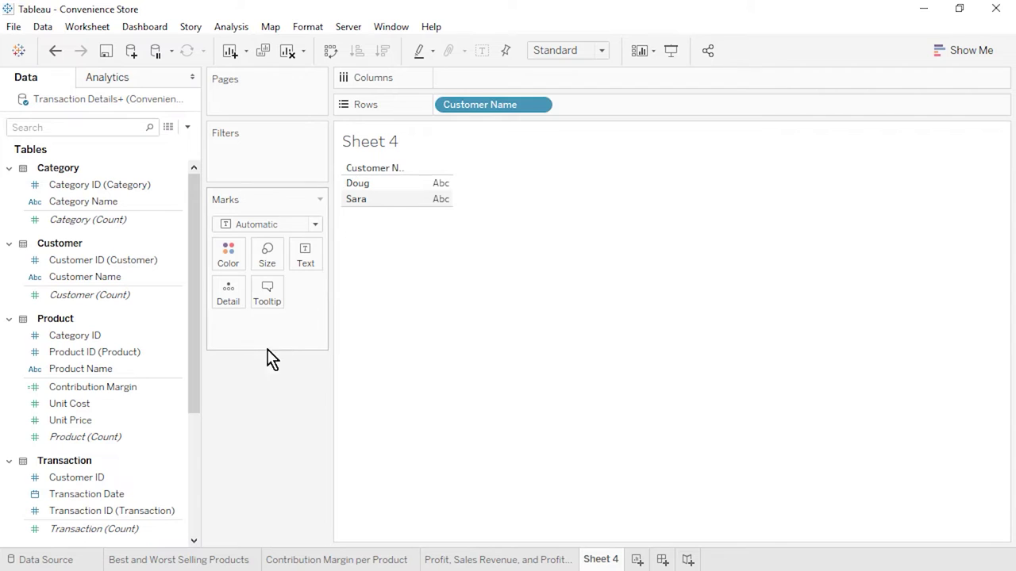
{"action": "left_click_drag", "start_coordinate": [137, 530], "coordinate": [497, 72]}
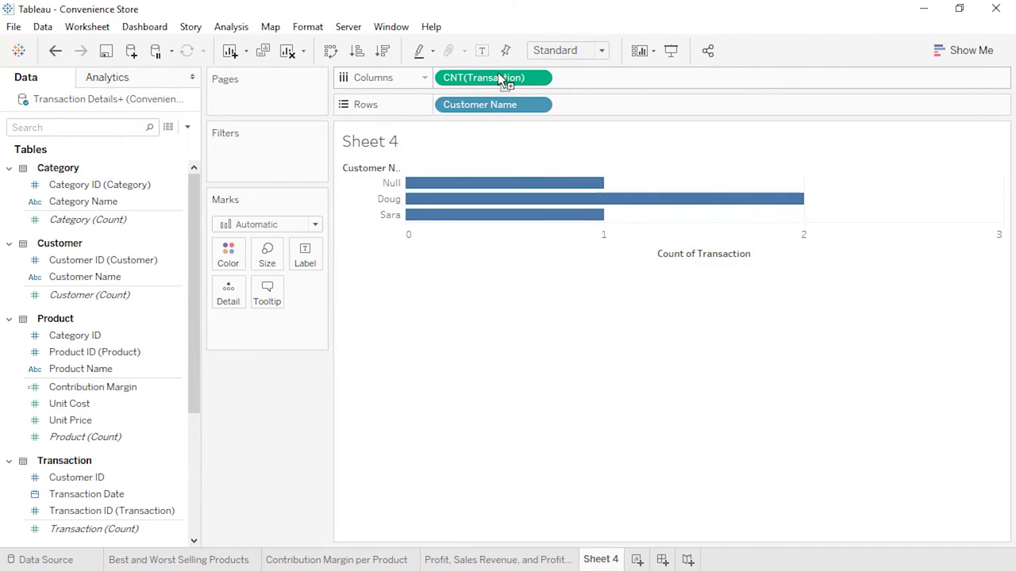
Sort the customers in descending order of transaction count and fit the chart to Entire View.
{"action": "left_click", "coordinate": [382, 50]}
{"action": "left_click", "coordinate": [602, 50]}
{"action": "left_click", "coordinate": [601, 107]}
{"action": "mouse_move", "coordinate": [415, 230]}
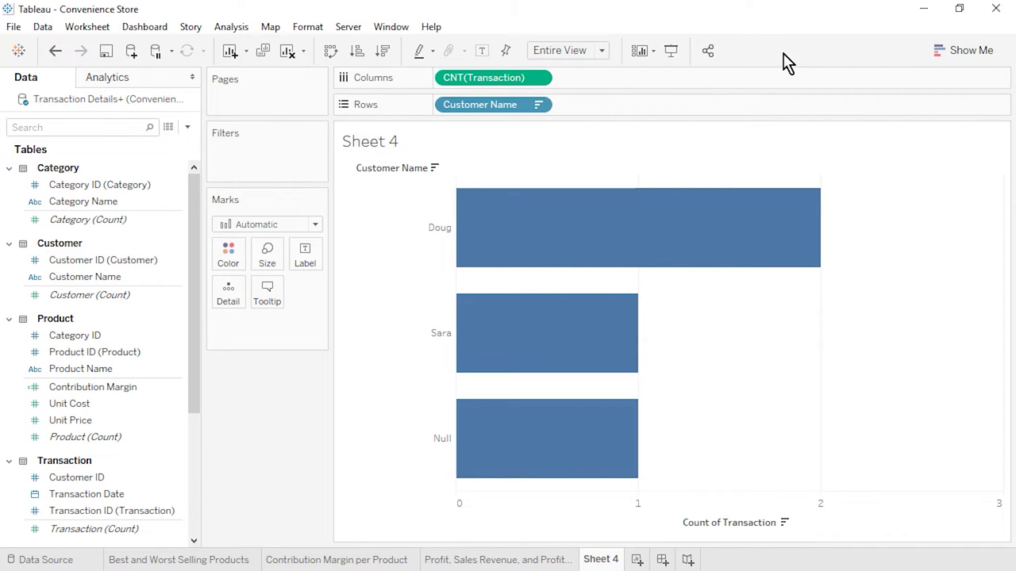
Rename Sheet 4 as "Count of Transactions per Customer" and save the workbook.
{"action": "right_click", "coordinate": [611, 559]}
{"action": "left_click", "coordinate": [684, 367]}
{"action": "type", "text": "Count of T"}
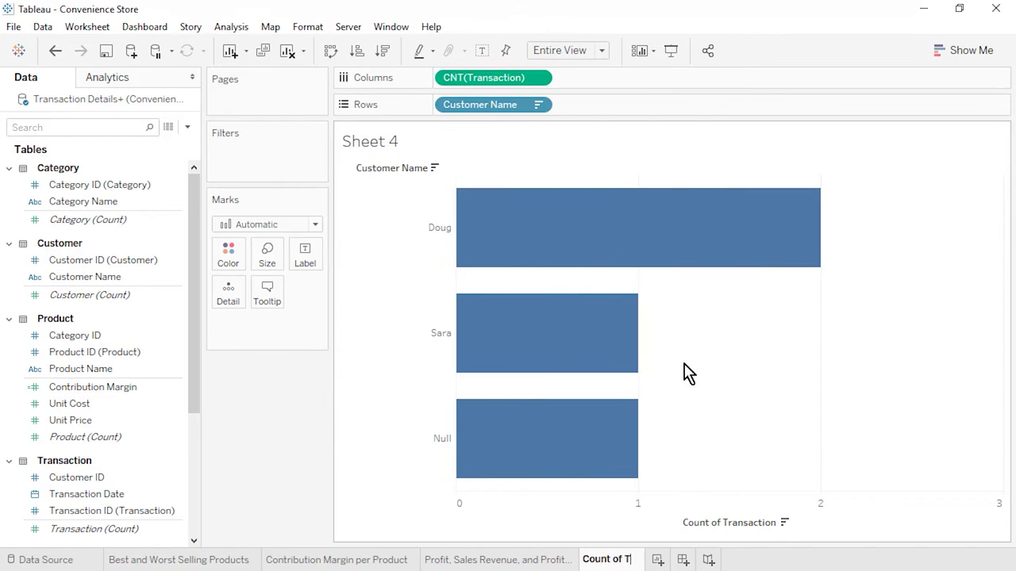
{"action": "type", "text": "ransactions per Customer"}
{"action": "key", "text": "Return"}
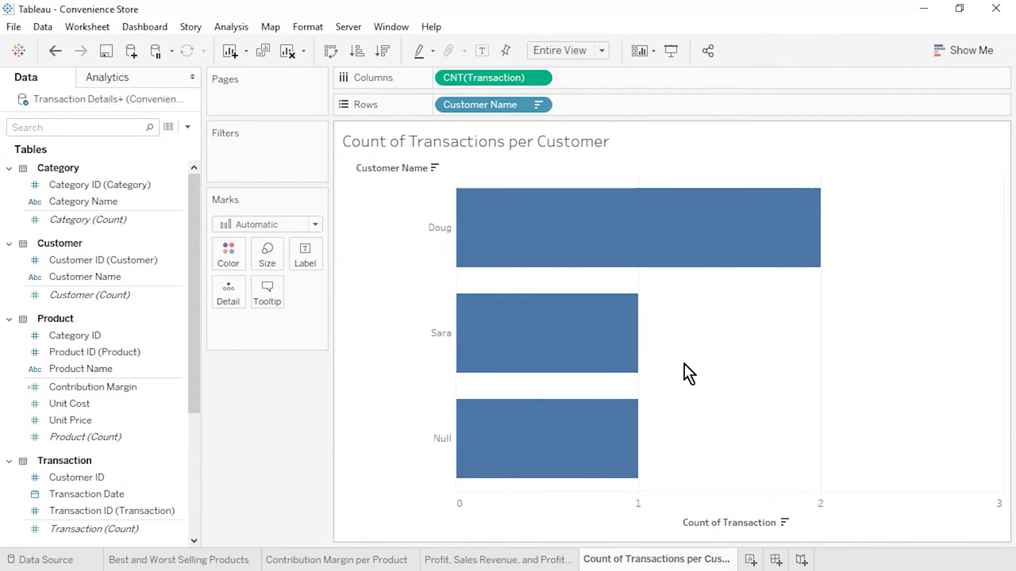
{"action": "left_click", "coordinate": [107, 50]}
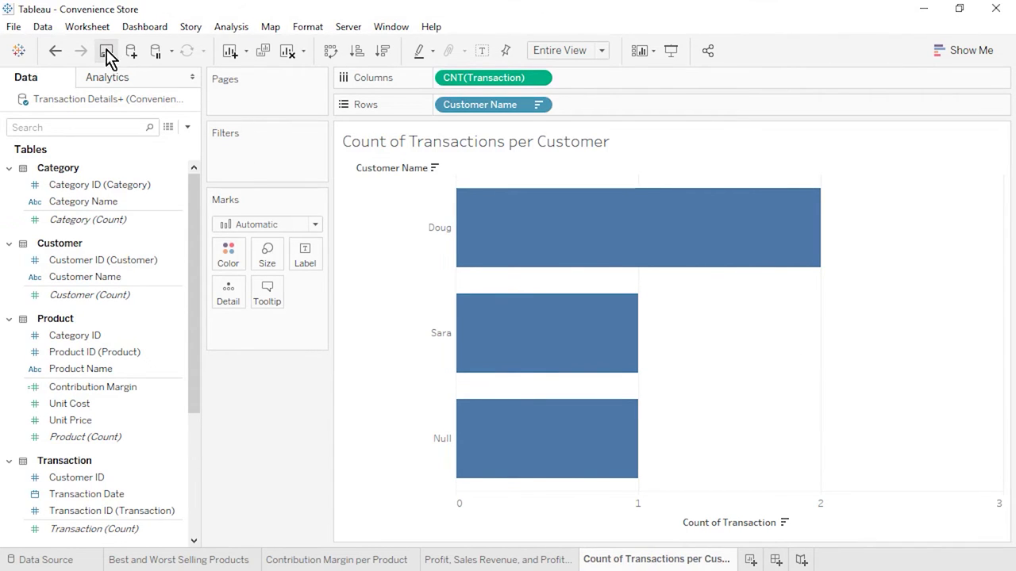
Create a new worksheet with Customer Name as rows and Profit as columns.
{"action": "left_click", "coordinate": [750, 559]}
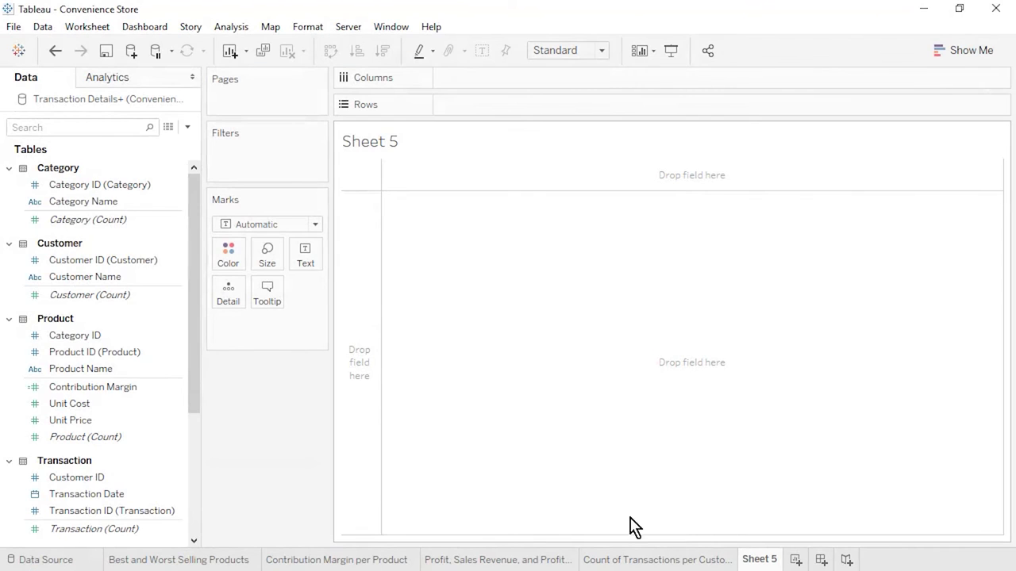
{"action": "left_click_drag", "start_coordinate": [83, 277], "coordinate": [481, 107]}
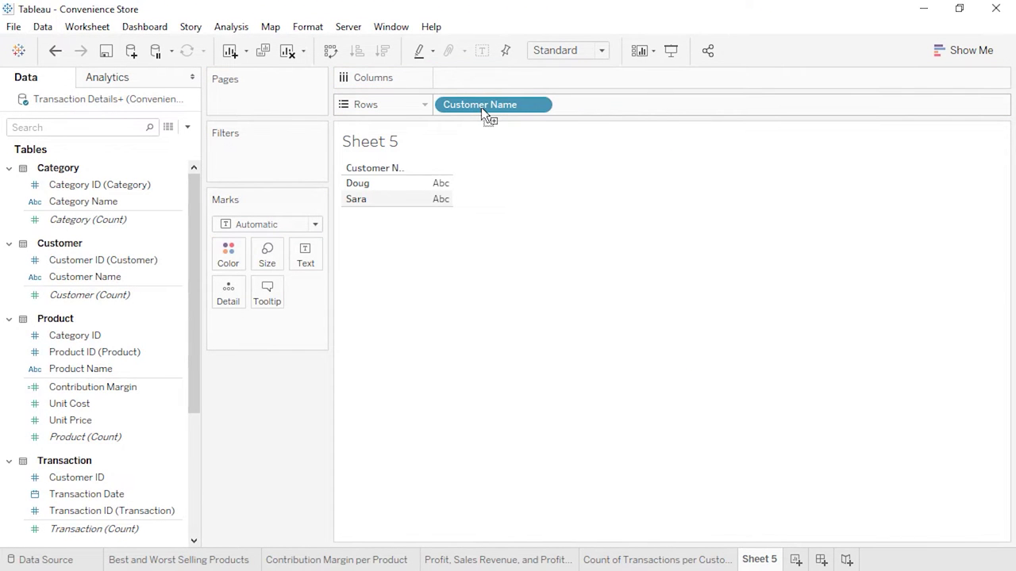
{"action": "left_click", "coordinate": [196, 504]}
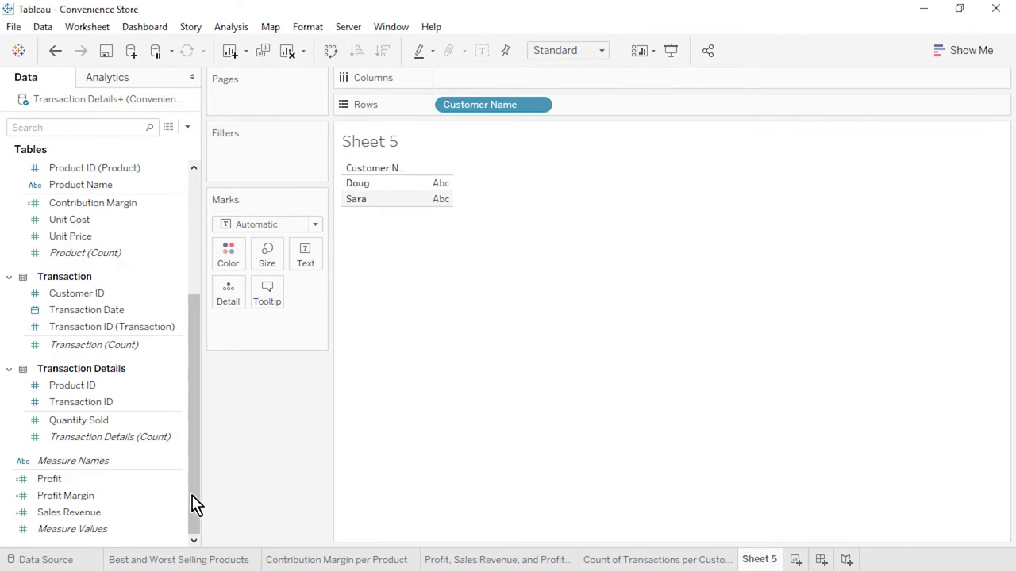
{"action": "left_click_drag", "start_coordinate": [109, 482], "coordinate": [487, 77]}
Sort the customers in descending order of profit and fit the chart to Entire View with a wider Customer Name column.
{"action": "left_click", "coordinate": [382, 50]}
{"action": "left_click", "coordinate": [591, 50]}
{"action": "left_click", "coordinate": [591, 104]}
{"action": "mouse_move", "coordinate": [446, 227]}
{"action": "left_click_drag", "start_coordinate": [407, 243], "coordinate": [444, 241]}
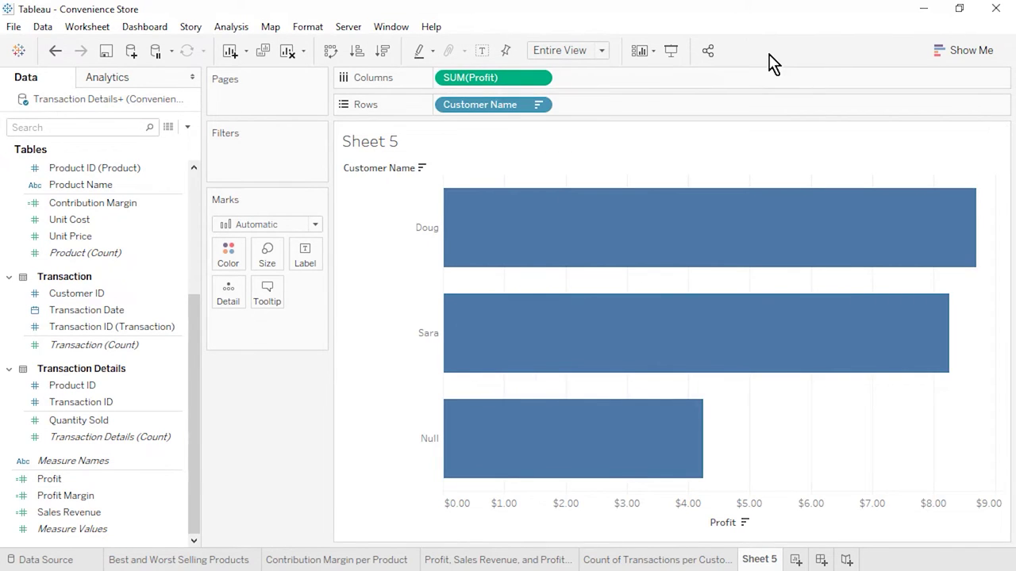
Rename Sheet 5 as "Profit per Customer".
{"action": "right_click", "coordinate": [759, 558]}
{"action": "left_click", "coordinate": [833, 373]}
{"action": "type", "text": "Profit per Customer"}
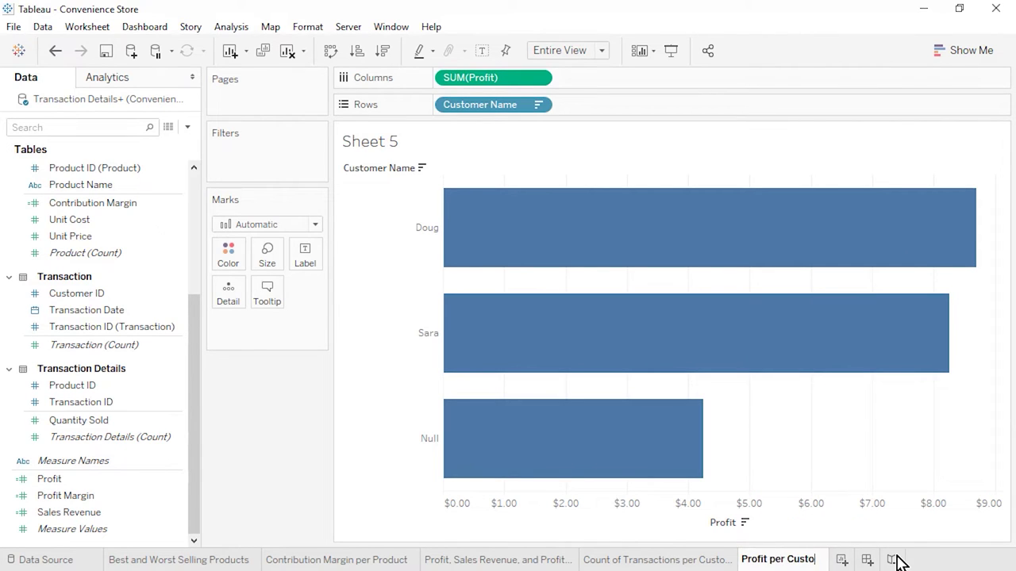
{"action": "key", "text": "Return"}
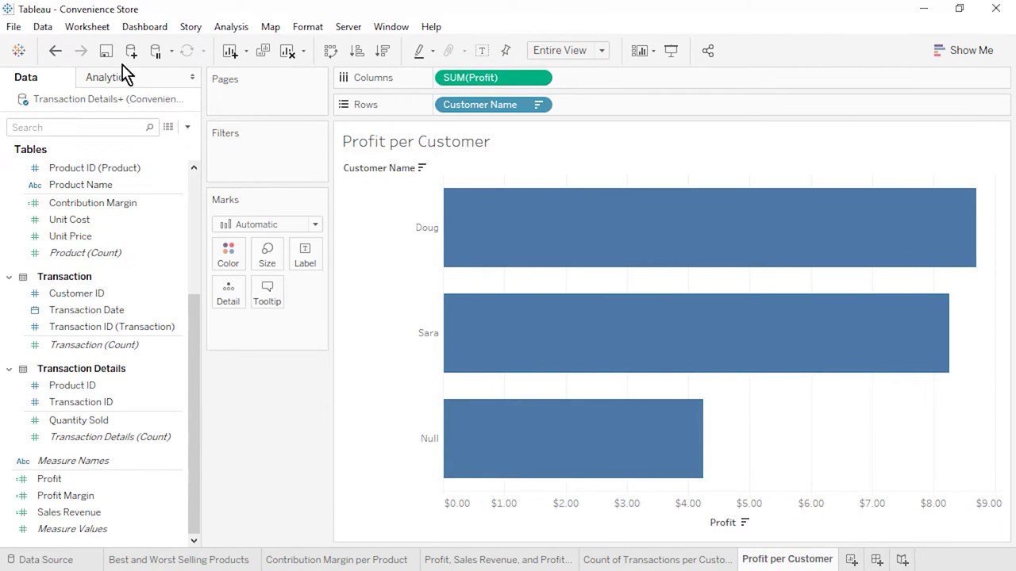
Create a new worksheet with Customer Name and Category Name as rows and Quantity Sold as columns.
{"action": "left_click", "coordinate": [851, 561]}
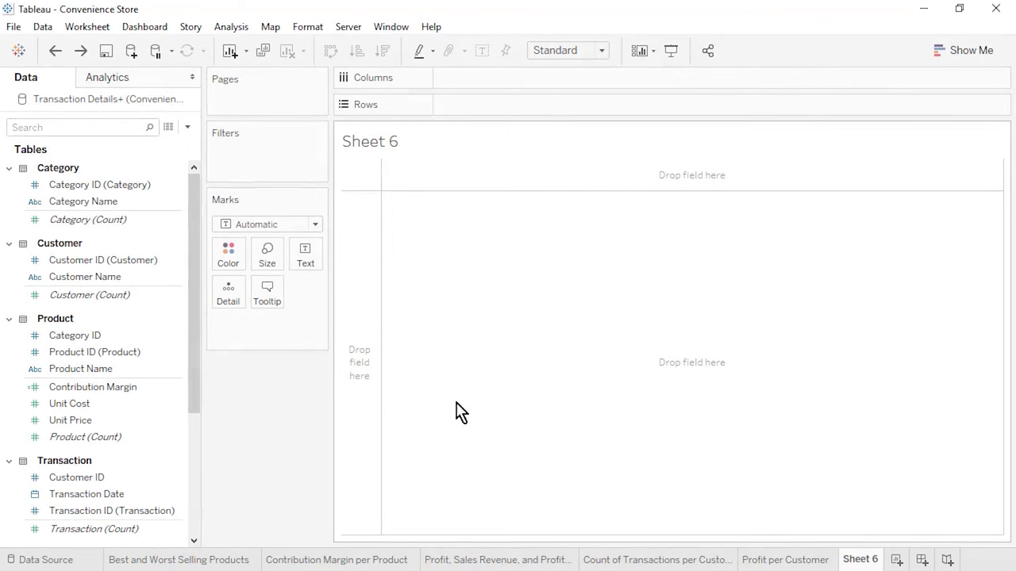
{"action": "left_click_drag", "start_coordinate": [86, 278], "coordinate": [495, 99]}
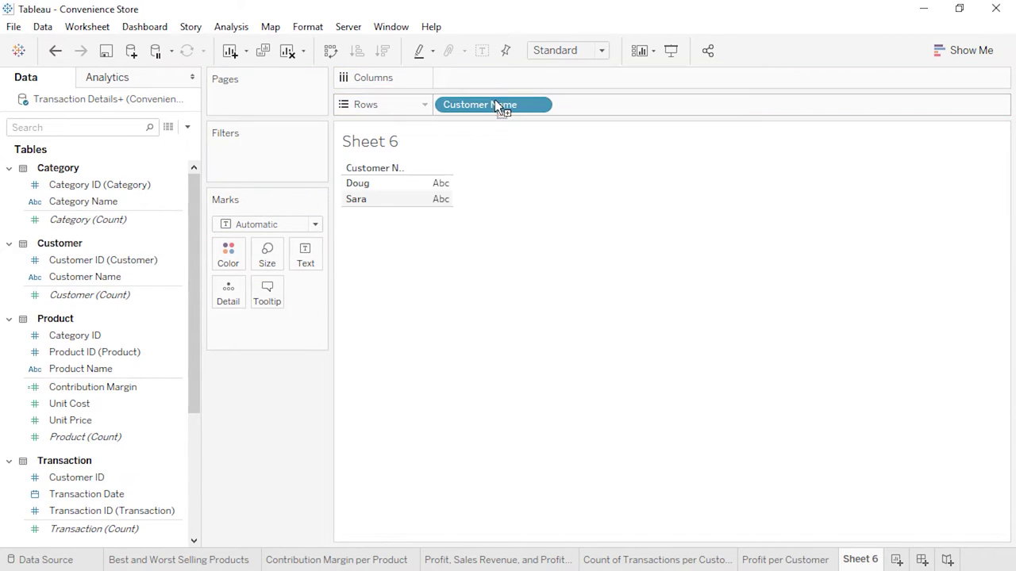
{"action": "left_click_drag", "start_coordinate": [118, 203], "coordinate": [626, 107]}
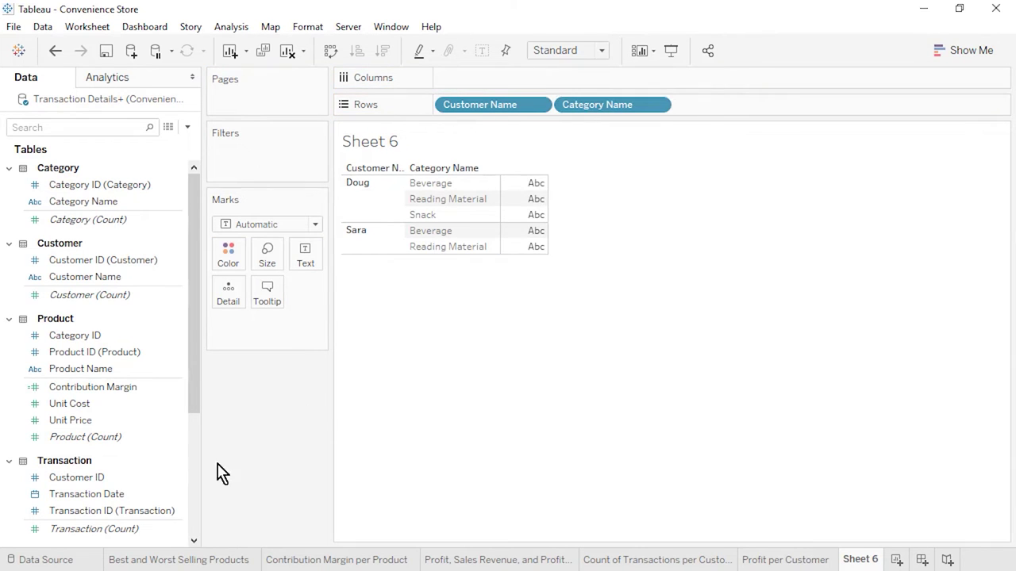
{"action": "left_click", "coordinate": [197, 491]}
{"action": "left_click_drag", "start_coordinate": [84, 420], "coordinate": [507, 80]}
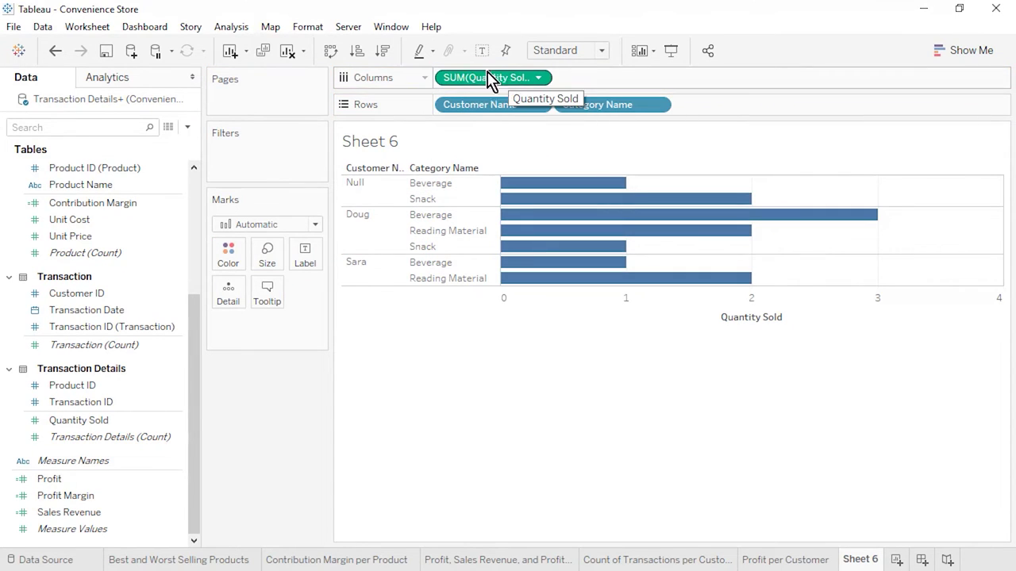
Sort the categories in descending order of quantity sold and fit the chart to Entire View with wider Customer Name and Category Name columns.
{"action": "left_click", "coordinate": [385, 53]}
{"action": "left_click", "coordinate": [565, 50]}
{"action": "left_click", "coordinate": [591, 109]}
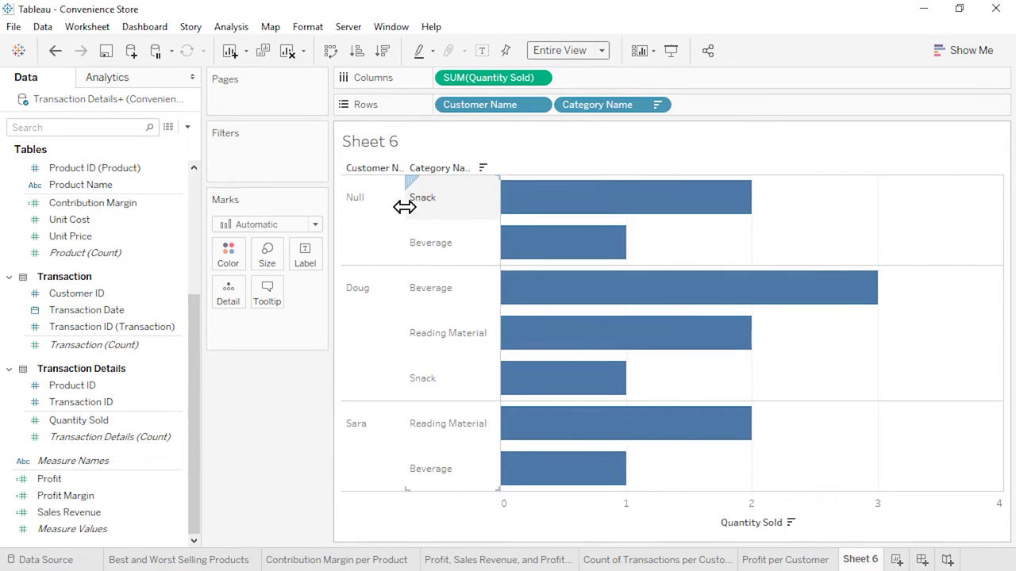
{"action": "left_click_drag", "start_coordinate": [405, 206], "coordinate": [426, 210]}
{"action": "left_click_drag", "start_coordinate": [519, 202], "coordinate": [536, 205]}
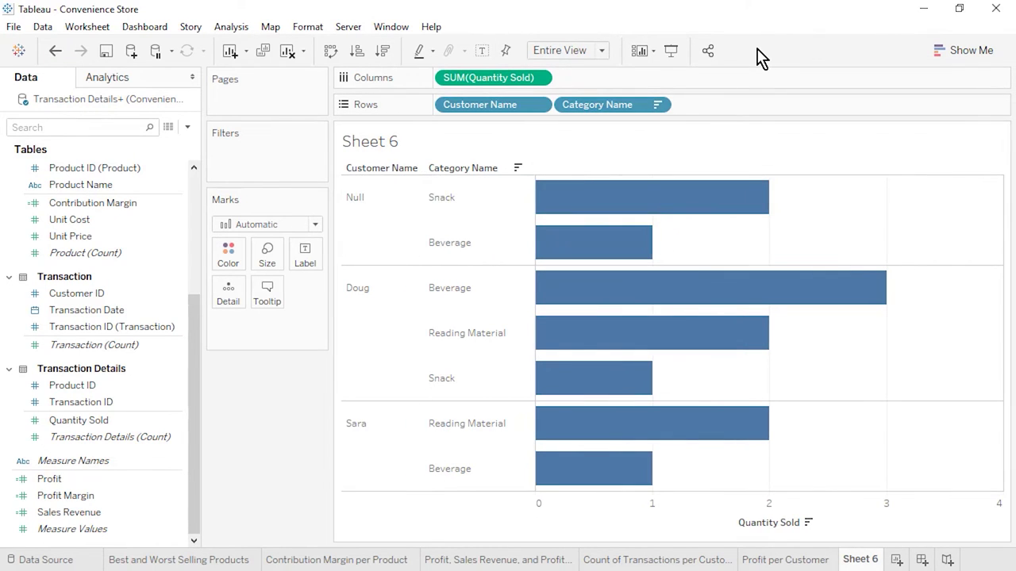
Rename Sheet 6 as "Quantity Sold per Customer and Category".
{"action": "right_click", "coordinate": [860, 558]}
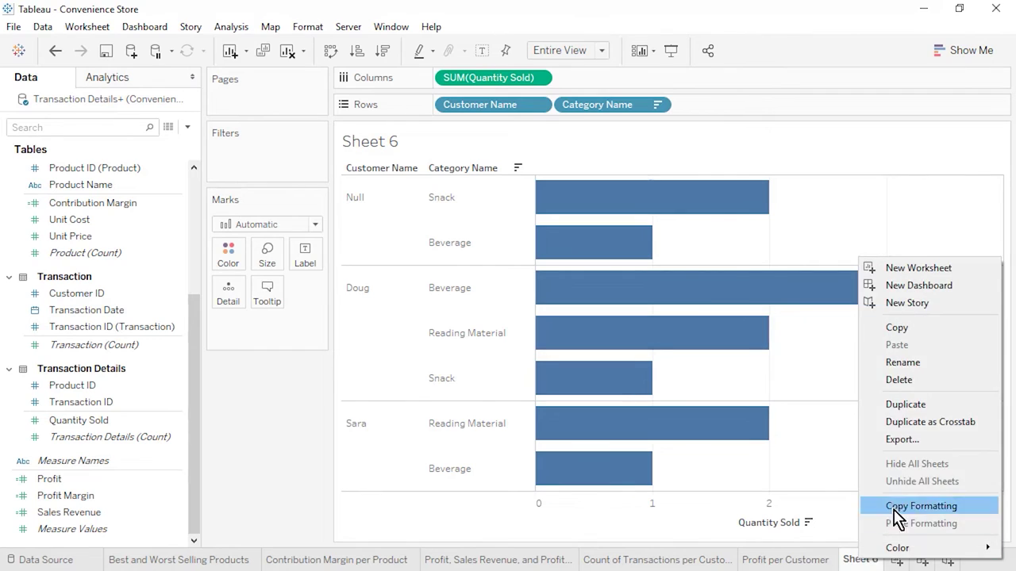
{"action": "left_click", "coordinate": [932, 373]}
{"action": "type", "text": "Quantity Sol"}
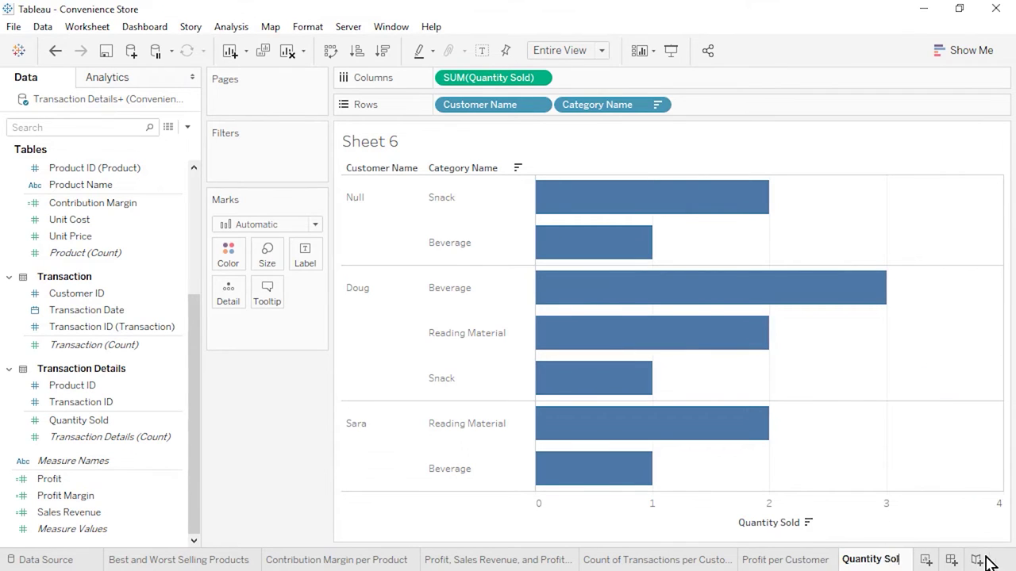
{"action": "type", "text": "d per Customer and Category"}
{"action": "key", "text": "Return"}
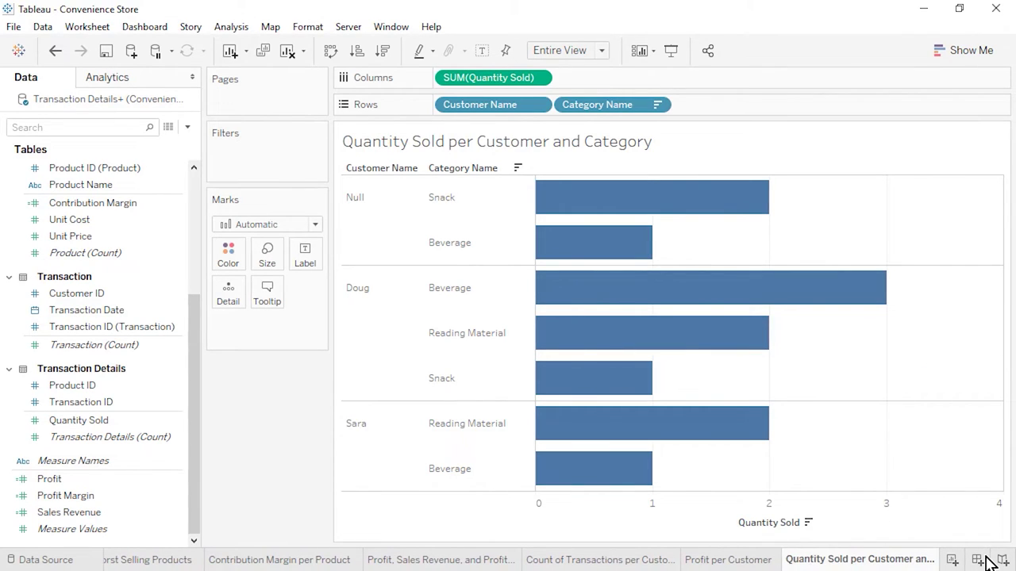
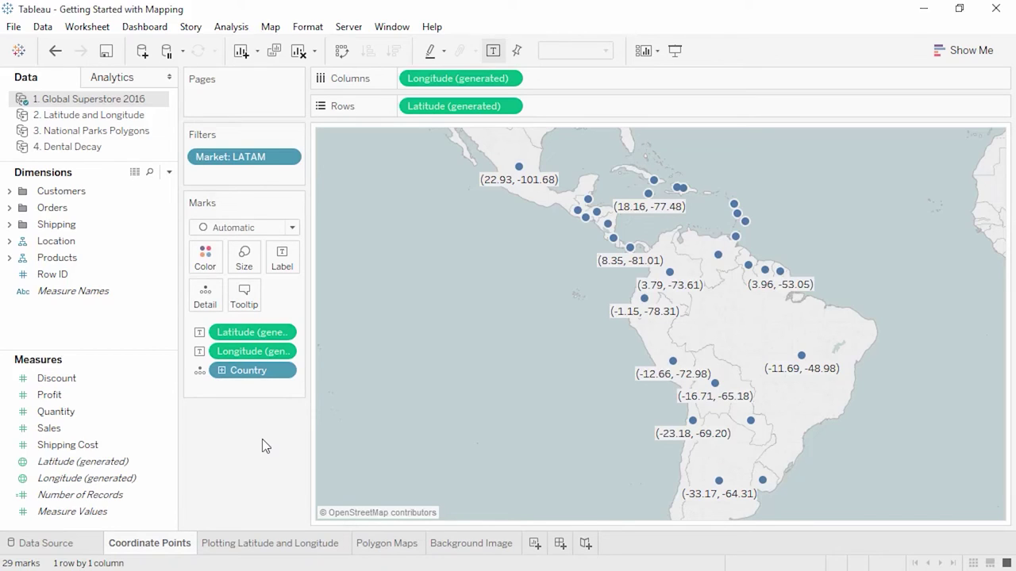
Examine the Plotting Latitude and Longitude, Polygon Maps and Background Image worksheets in the Getting Started with Mapping workbook.
{"action": "left_click", "coordinate": [272, 545]}
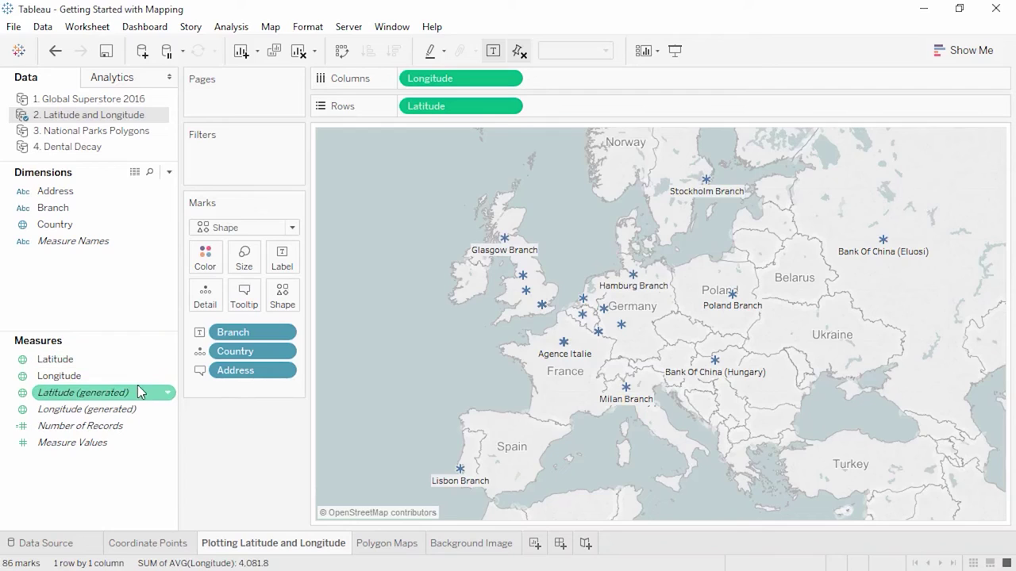
{"action": "mouse_move", "coordinate": [139, 394]}
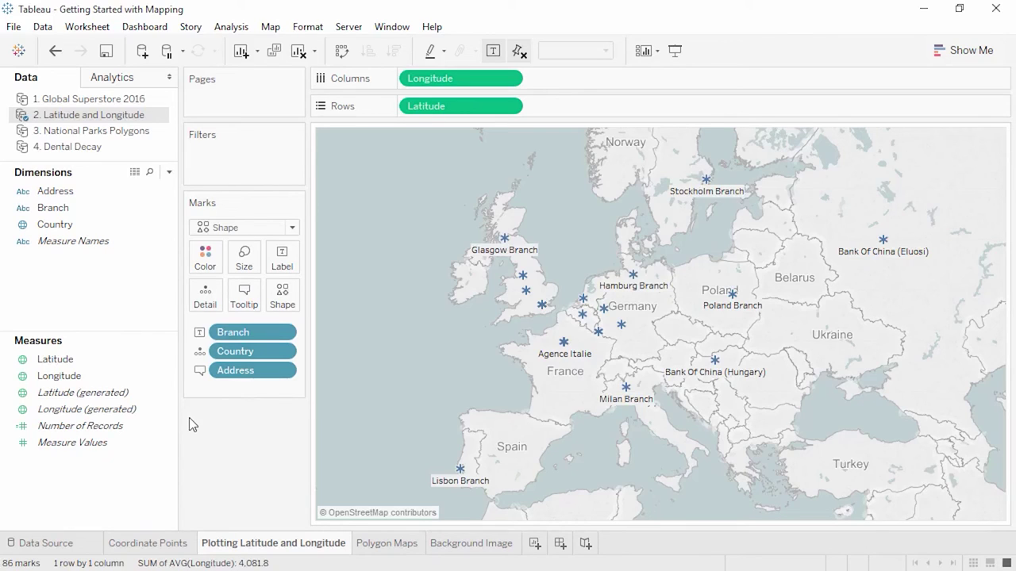
{"action": "left_click", "coordinate": [379, 544]}
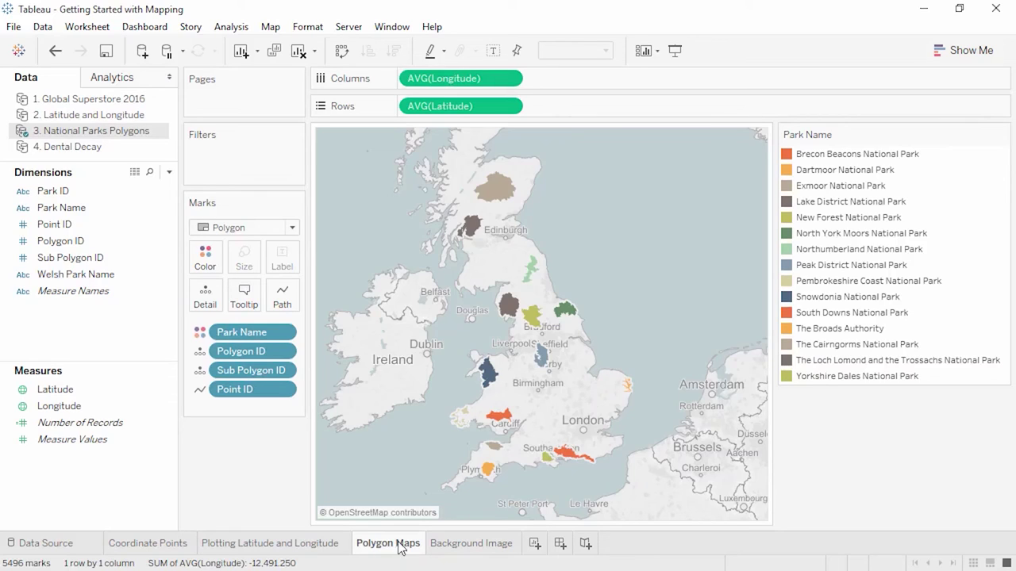
{"action": "left_click", "coordinate": [442, 549]}
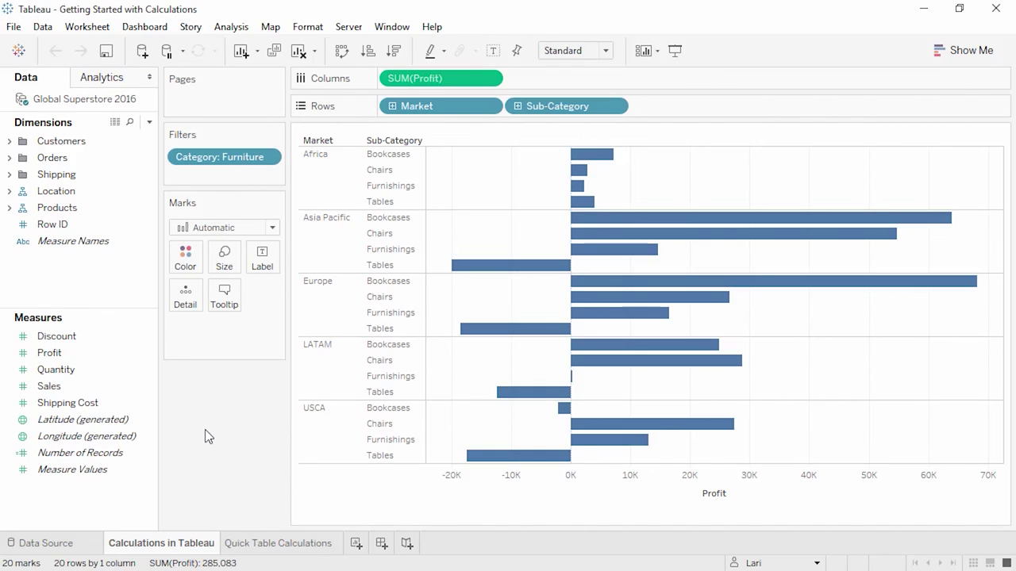
Create a calculated field with the formula IF SUM([Profit]) > 0 THEN "positive" ELSE "negative" END.
{"action": "right_click", "coordinate": [110, 296]}
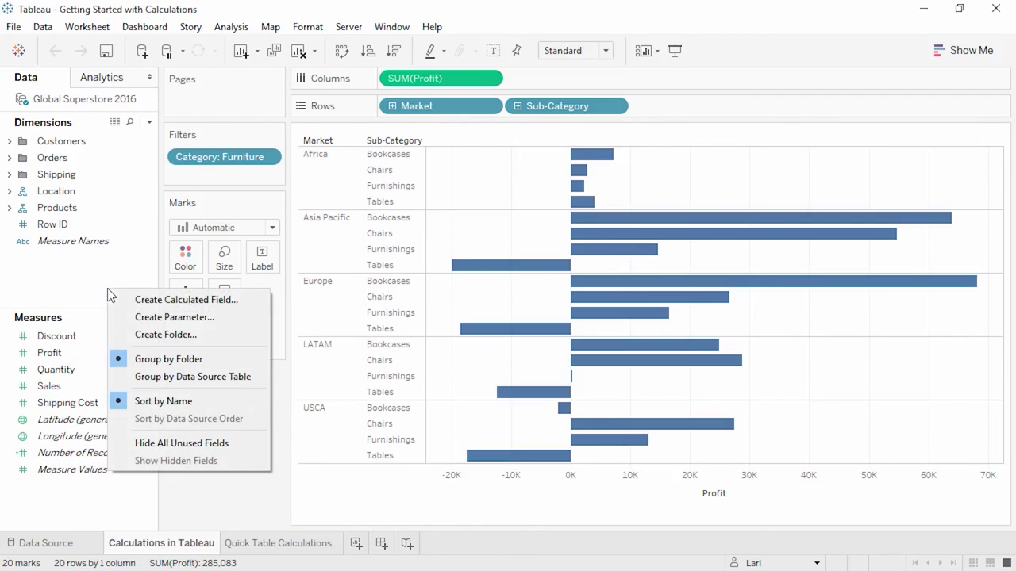
{"action": "left_click", "coordinate": [178, 301]}
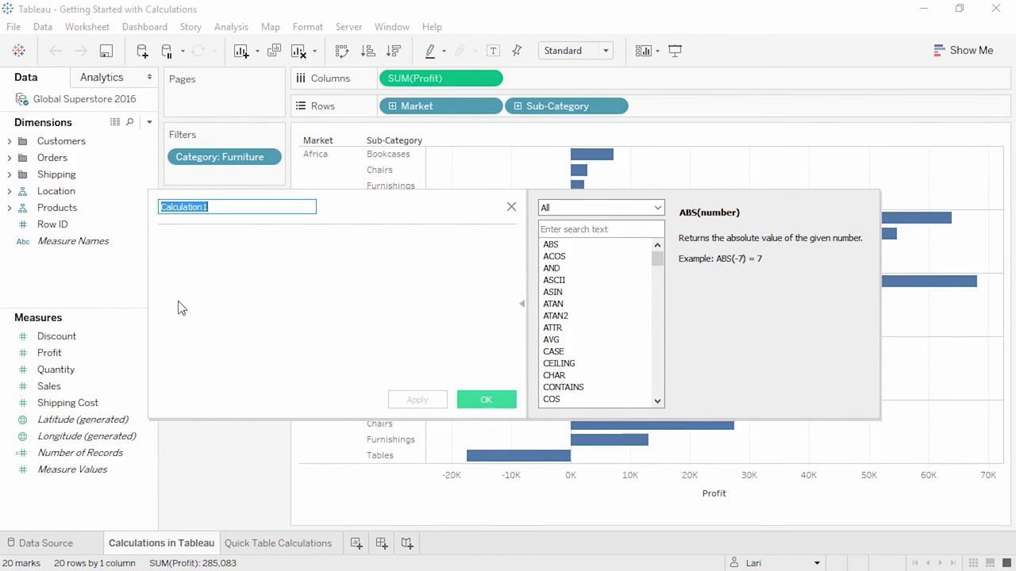
{"action": "left_click", "coordinate": [570, 208]}
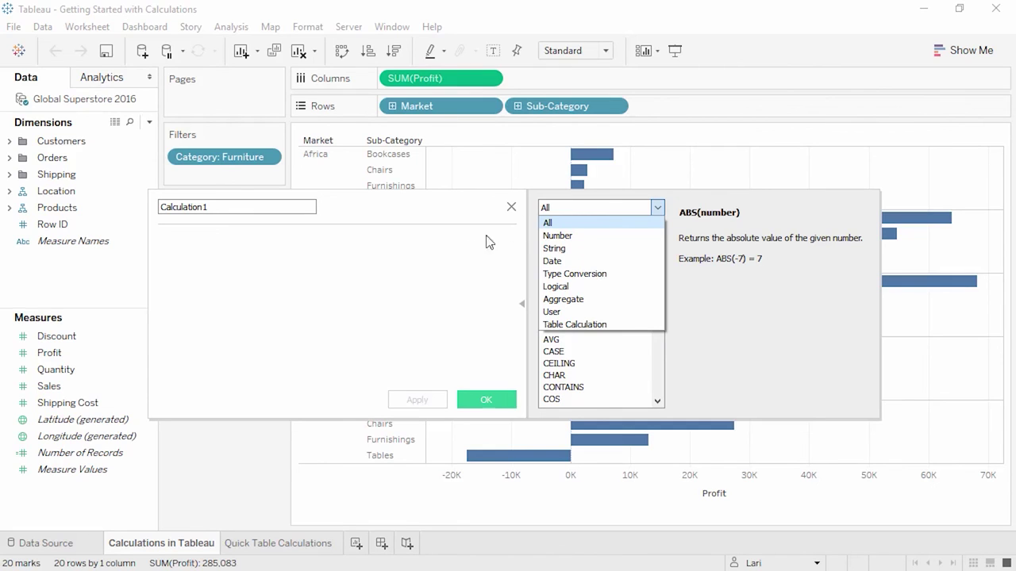
{"action": "left_click", "coordinate": [433, 261]}
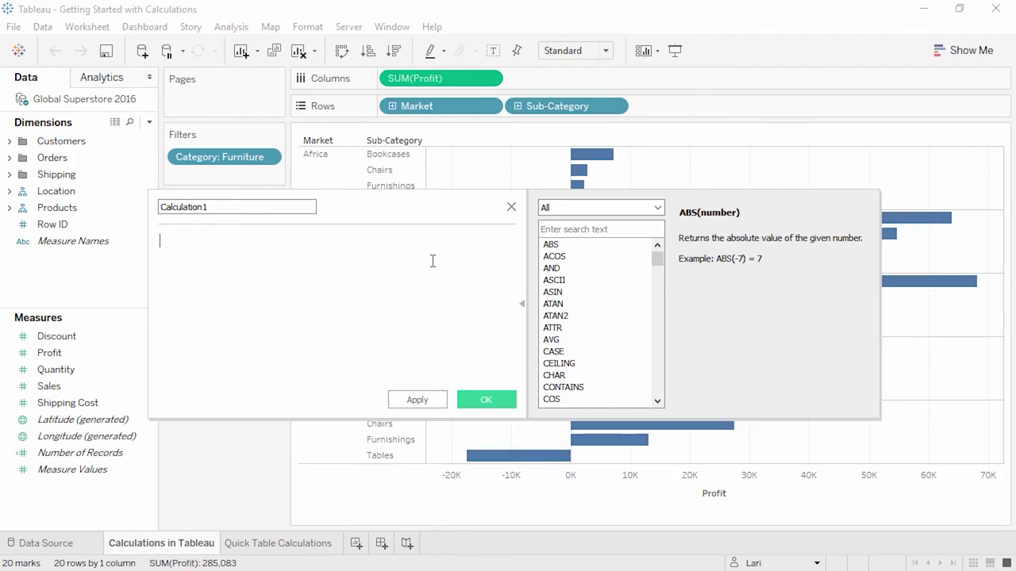
{"action": "type", "text": "IF"}
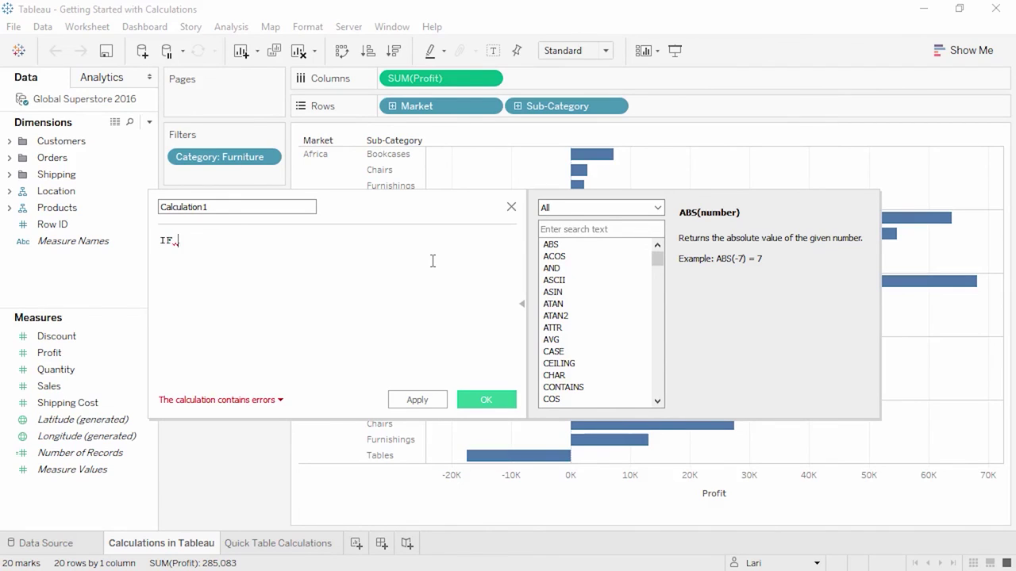
{"action": "type", "text": " SUM([Profit]) > 0"}
{"action": "key", "text": "Return"}
{"action": "type", "text": "THEN \"positive\""}
{"action": "key", "text": "Return"}
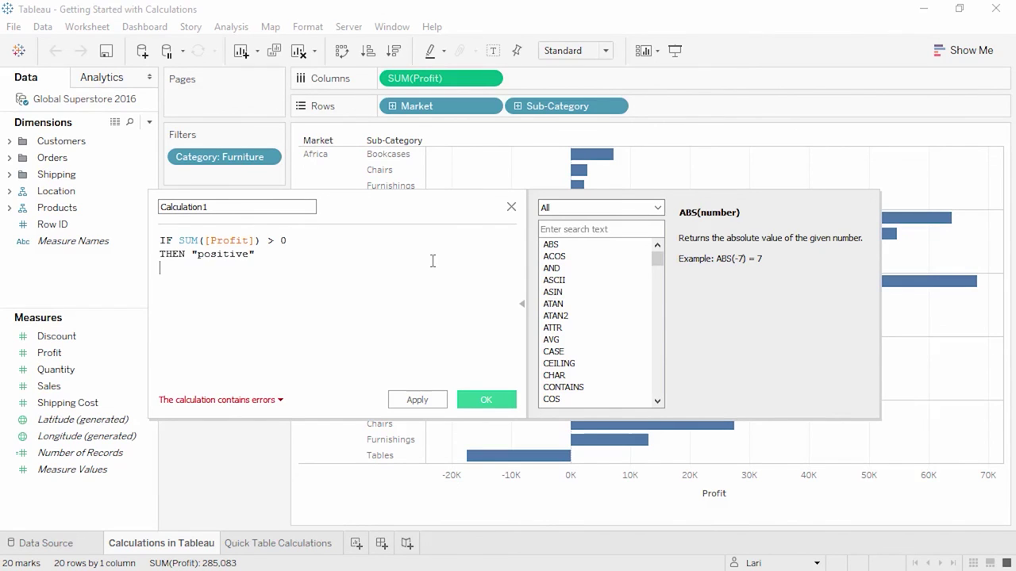
{"action": "type", "text": "ELSE \"negative\""}
{"action": "key", "text": "Return"}
{"action": "type", "text": "END"}
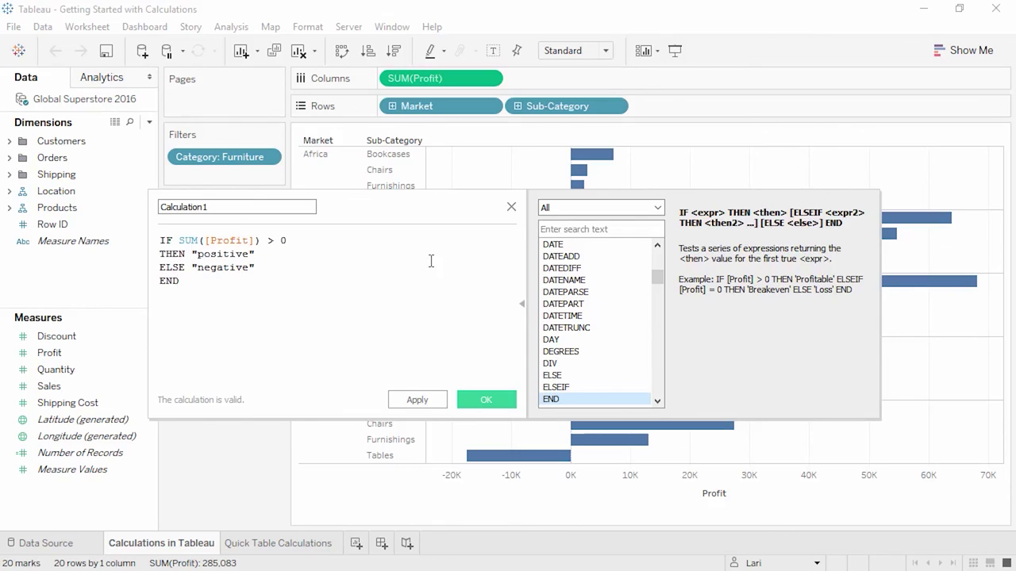
Name the calculated field "Sign of Profit", save it, and colour the profit bars by it.
{"action": "left_click", "coordinate": [202, 206]}
{"action": "double_click", "coordinate": [203, 206]}
{"action": "type", "text": "Sign of Profit"}
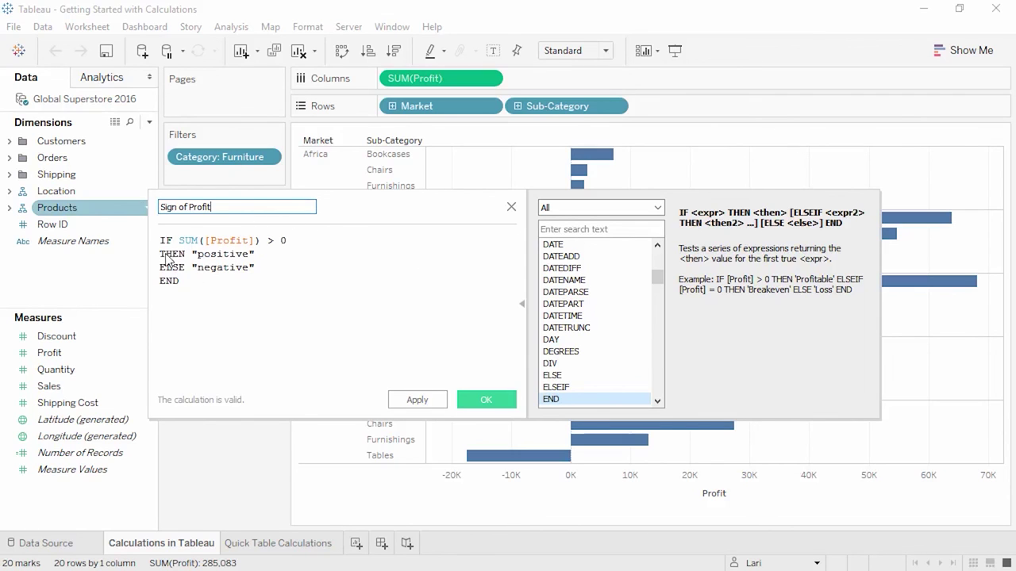
{"action": "left_click", "coordinate": [468, 405]}
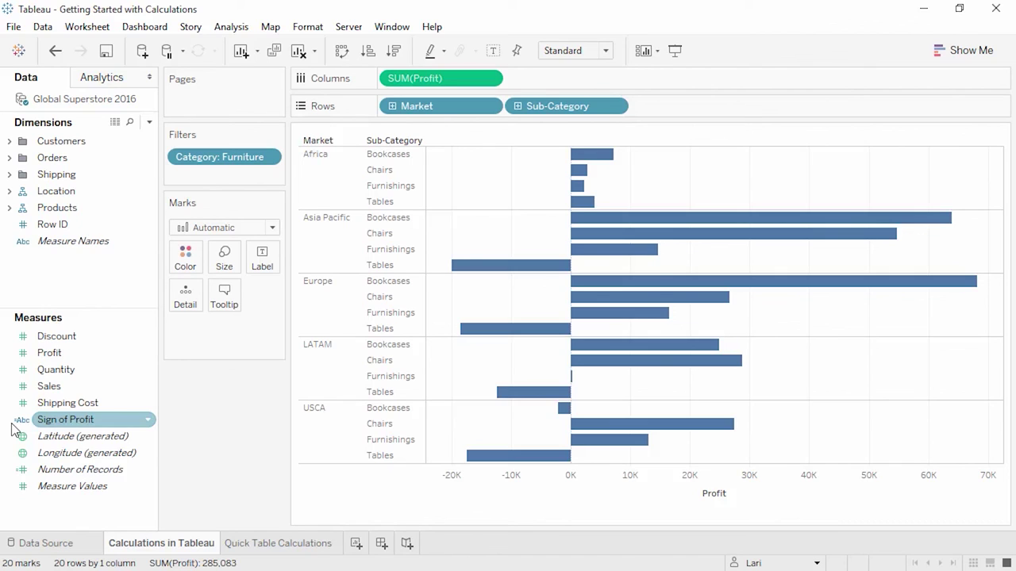
{"action": "left_click_drag", "start_coordinate": [55, 421], "coordinate": [181, 267]}
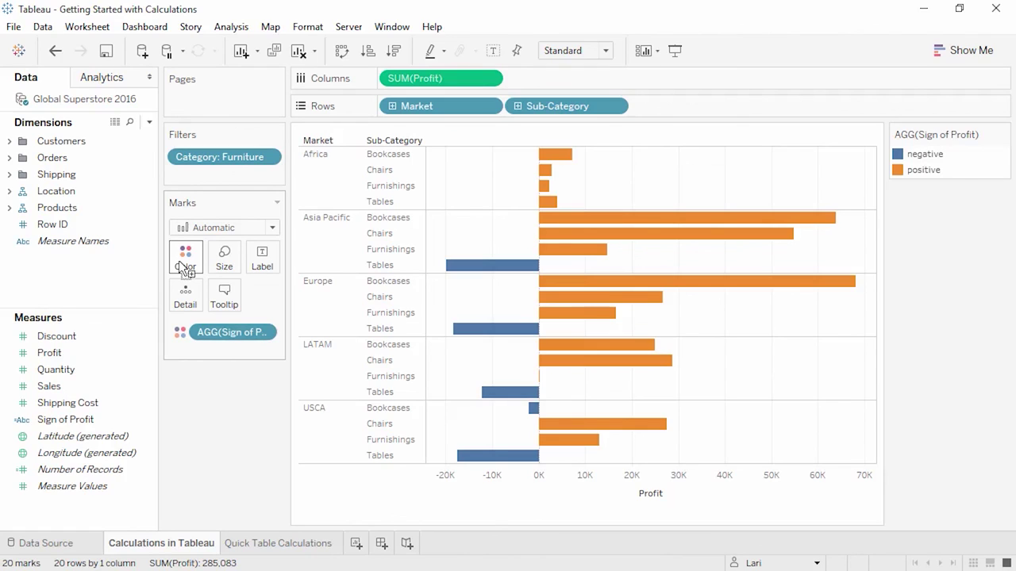
{"action": "left_click_drag", "start_coordinate": [184, 270], "coordinate": [185, 268]}
Add an ad-hoc calculation [Sales] - [Profit] to Columns after SUM(Profit).
{"action": "double_click", "coordinate": [533, 84]}
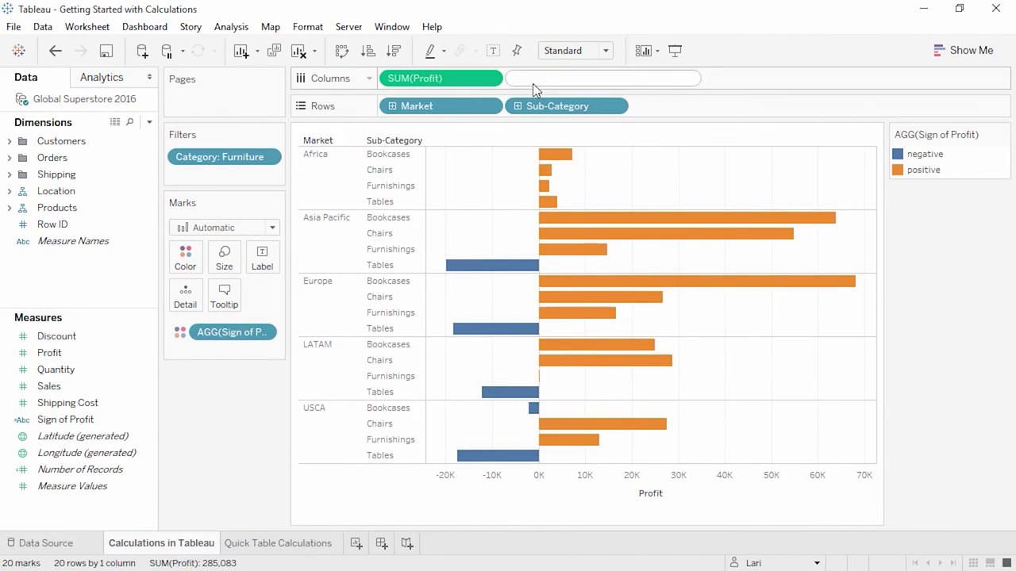
{"action": "type", "text": "Sales"}
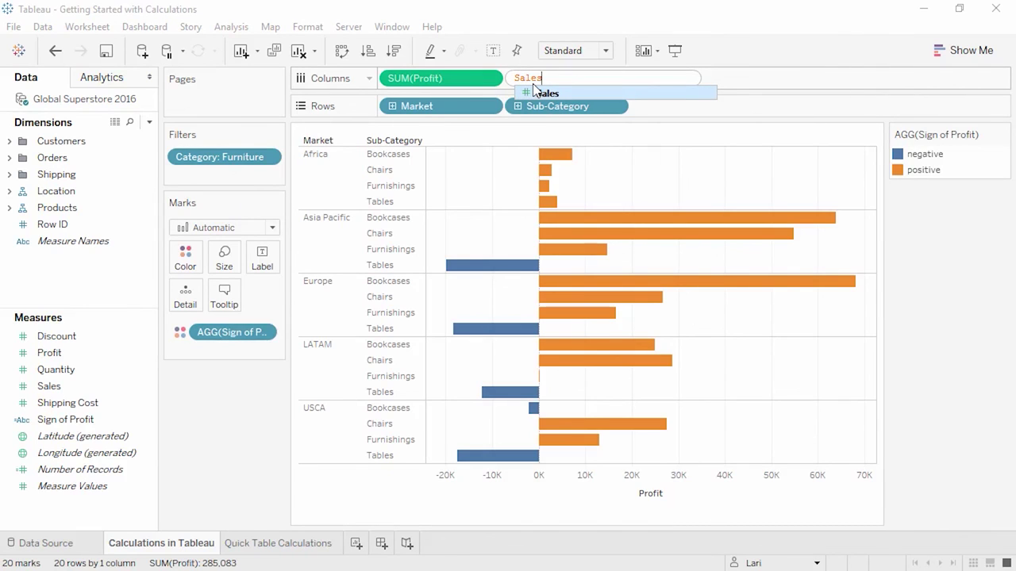
{"action": "key", "text": "Return"}
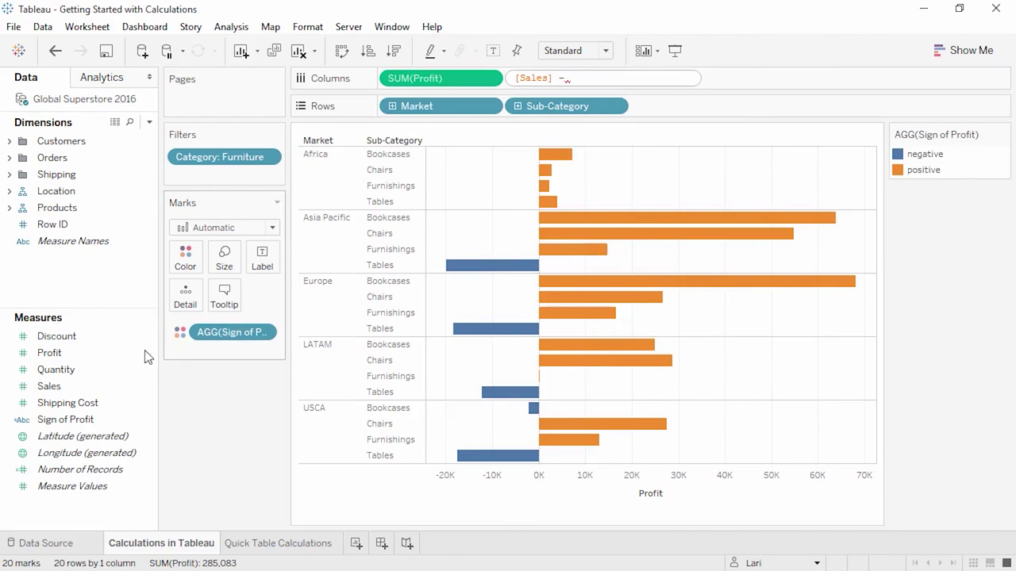
{"action": "left_click_drag", "start_coordinate": [135, 352], "coordinate": [621, 76]}
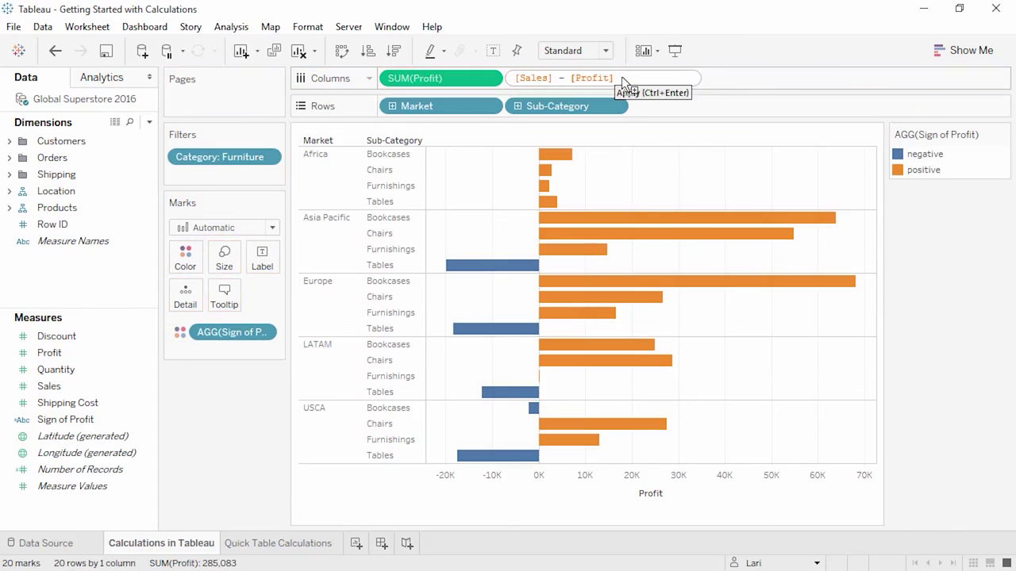
{"action": "key", "text": "Return"}
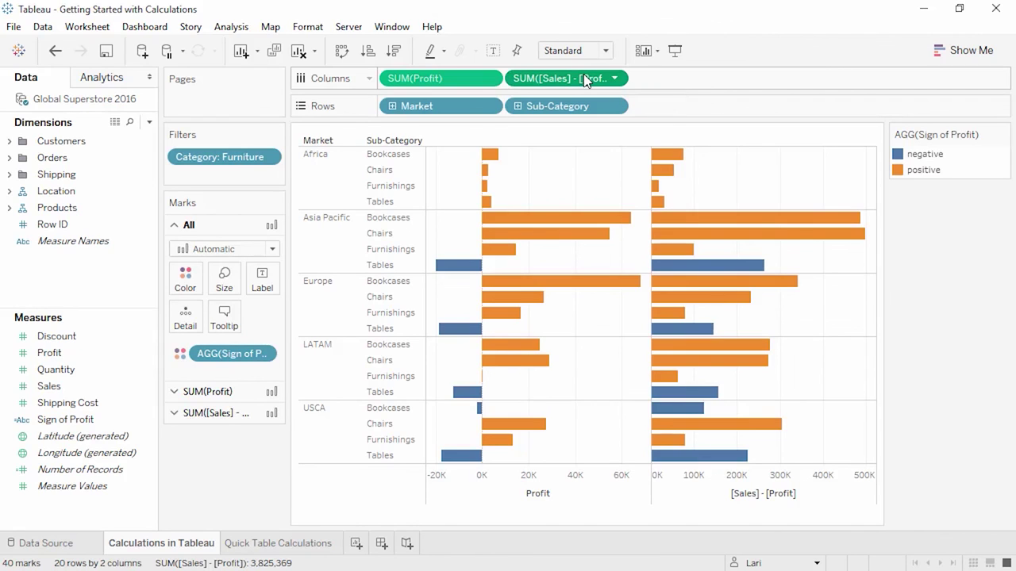
Save the ad-hoc [Sales] - [Profit] calculation as a reusable measure named "Cost".
{"action": "left_click_drag", "start_coordinate": [587, 80], "coordinate": [110, 266]}
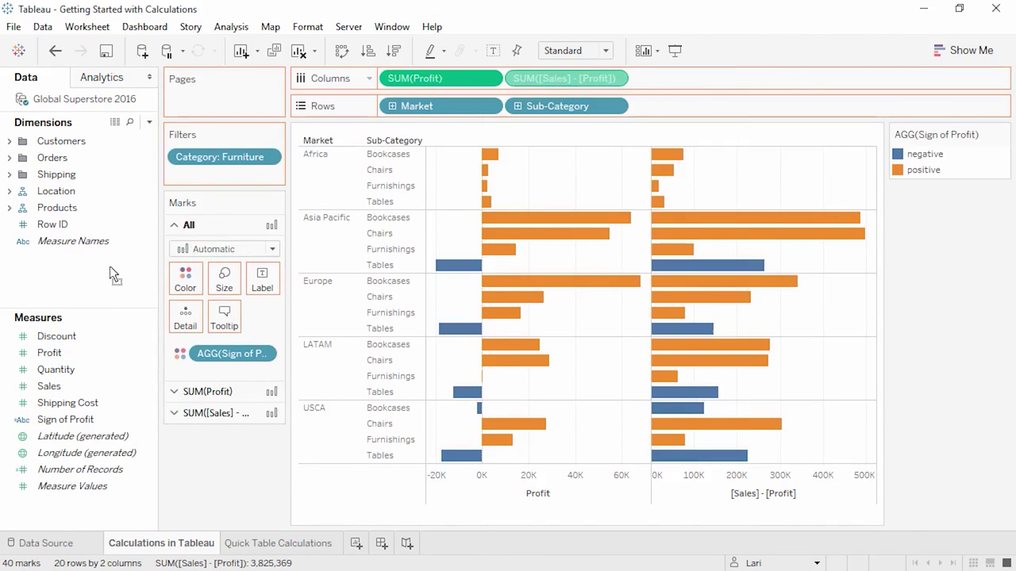
{"action": "left_click", "coordinate": [129, 336]}
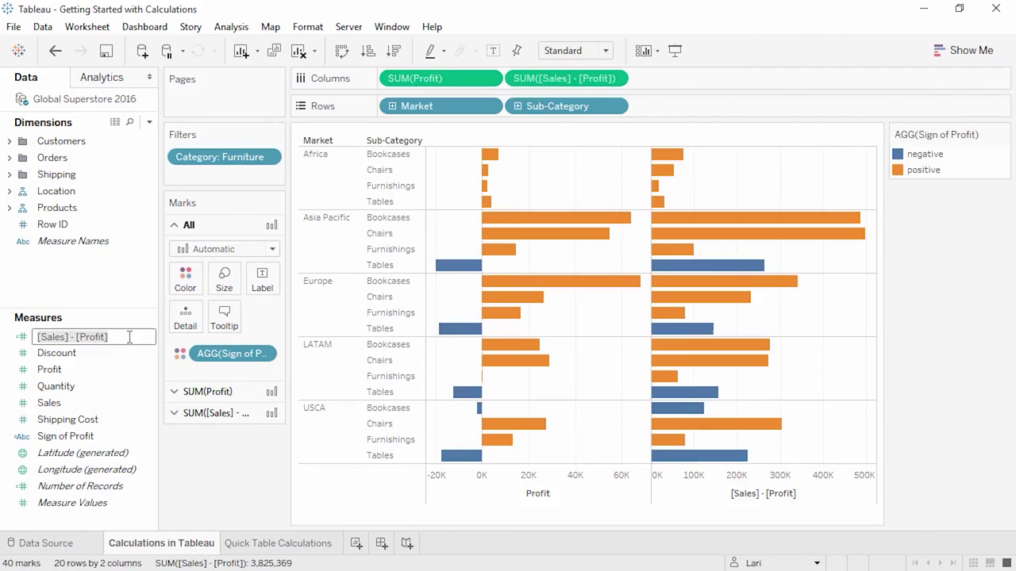
{"action": "type", "text": "Cost"}
{"action": "key", "text": "Return"}
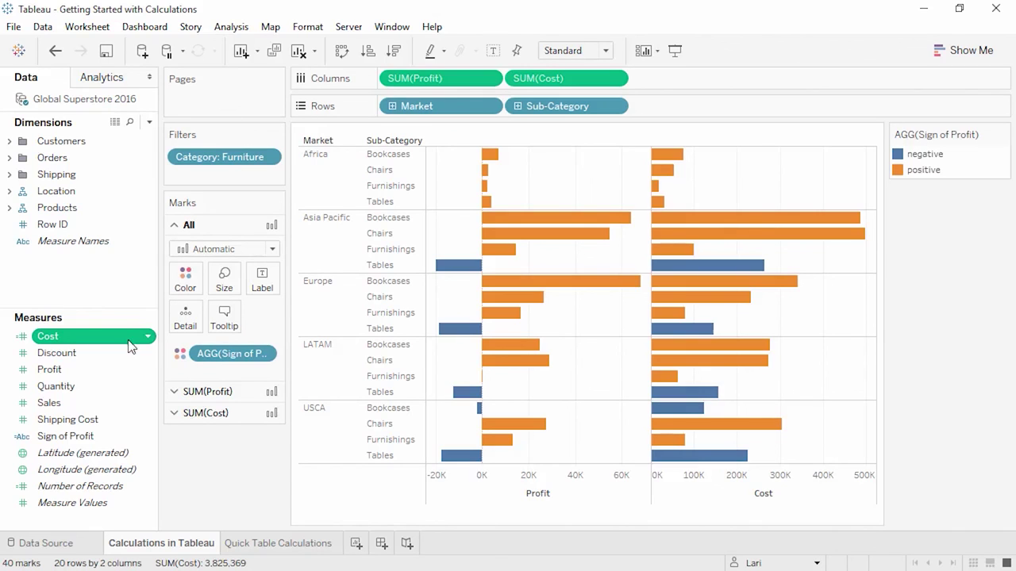
On the Quick Table Calculations worksheet, view the Table Calculation functions in a calculated field started from Discount, and close it without saving.
{"action": "left_click", "coordinate": [269, 543]}
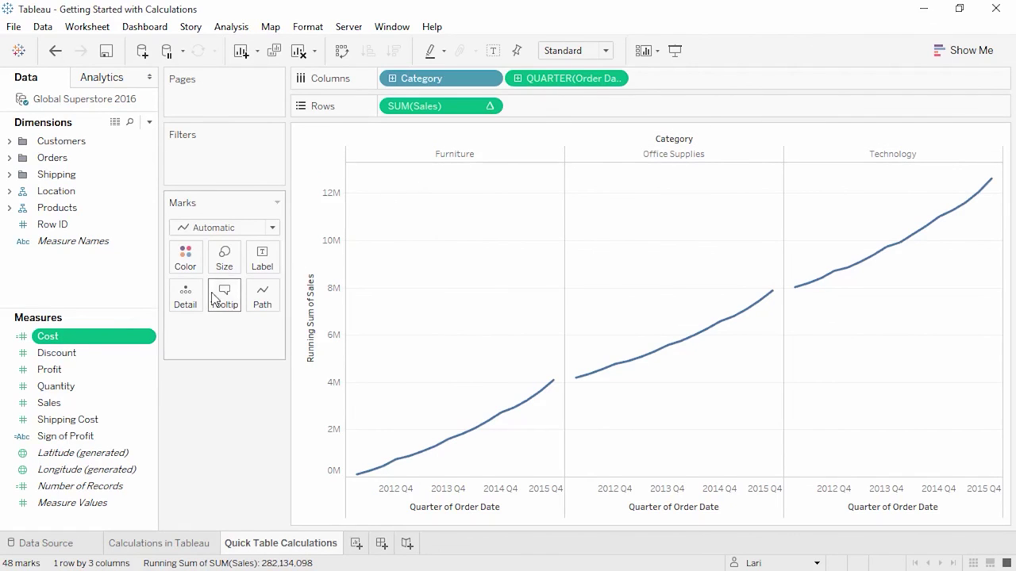
{"action": "left_click", "coordinate": [79, 353]}
{"action": "right_click", "coordinate": [80, 353]}
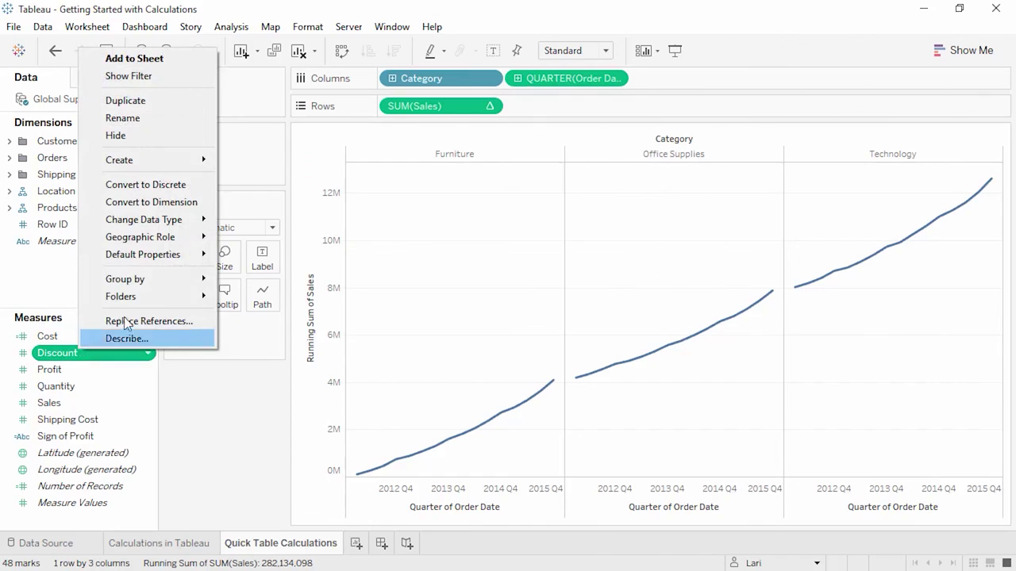
{"action": "mouse_move", "coordinate": [172, 163]}
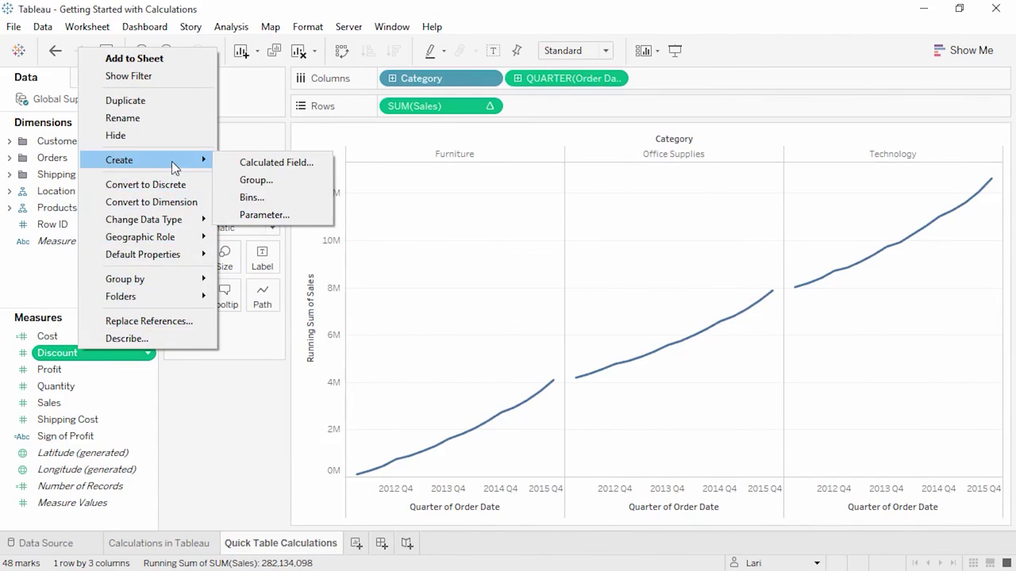
{"action": "left_click", "coordinate": [249, 162]}
{"action": "left_click", "coordinate": [567, 208]}
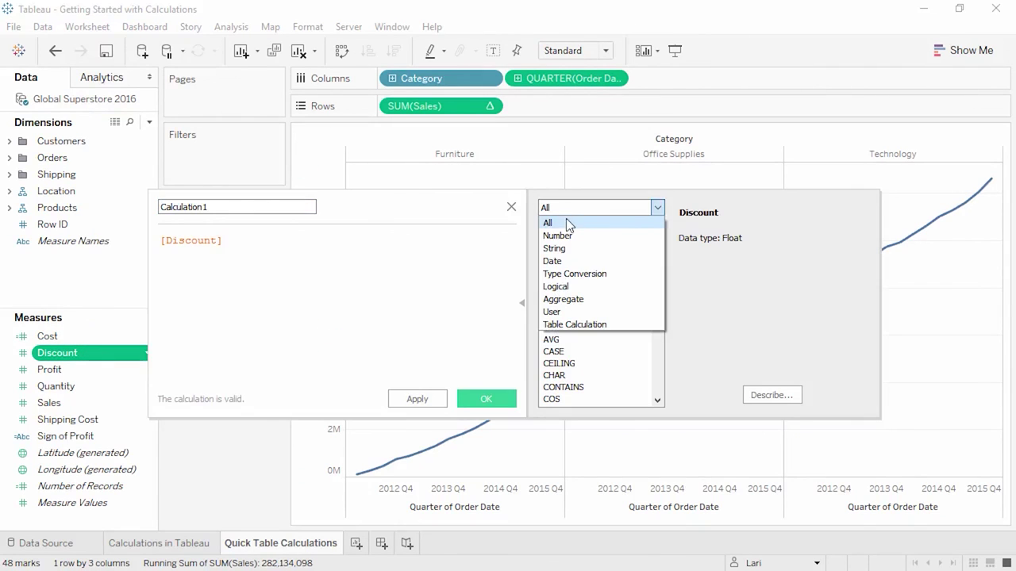
{"action": "left_click", "coordinate": [574, 324]}
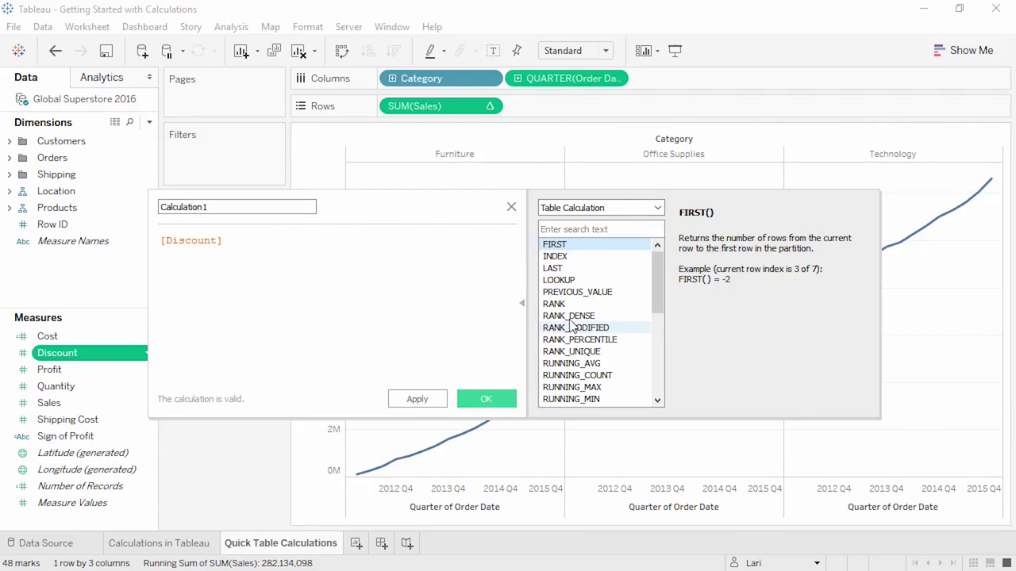
{"action": "left_click", "coordinate": [511, 206]}
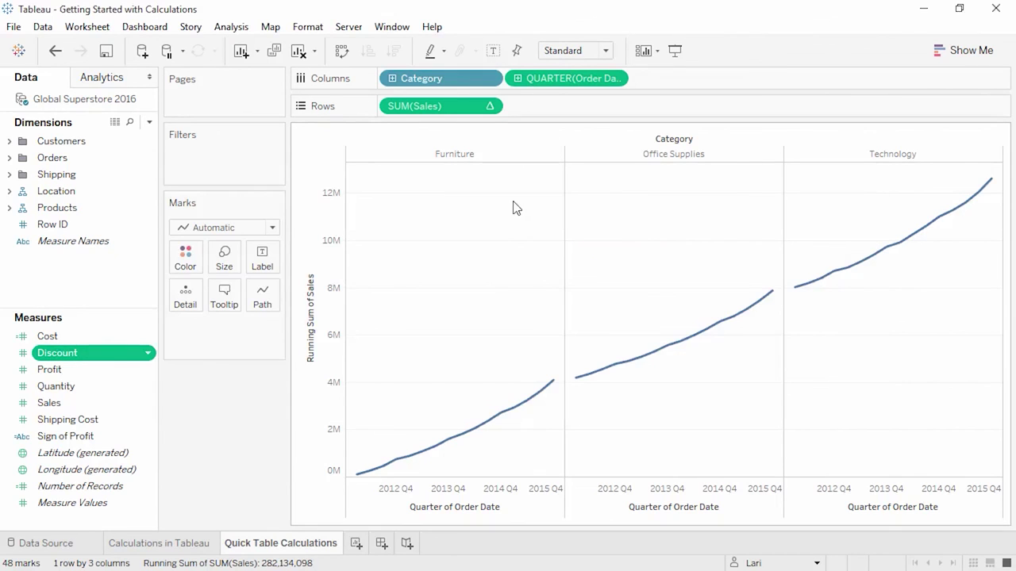
Show the quick table calculation choices for SUM(Sales) on Rows.
{"action": "left_click", "coordinate": [490, 107]}
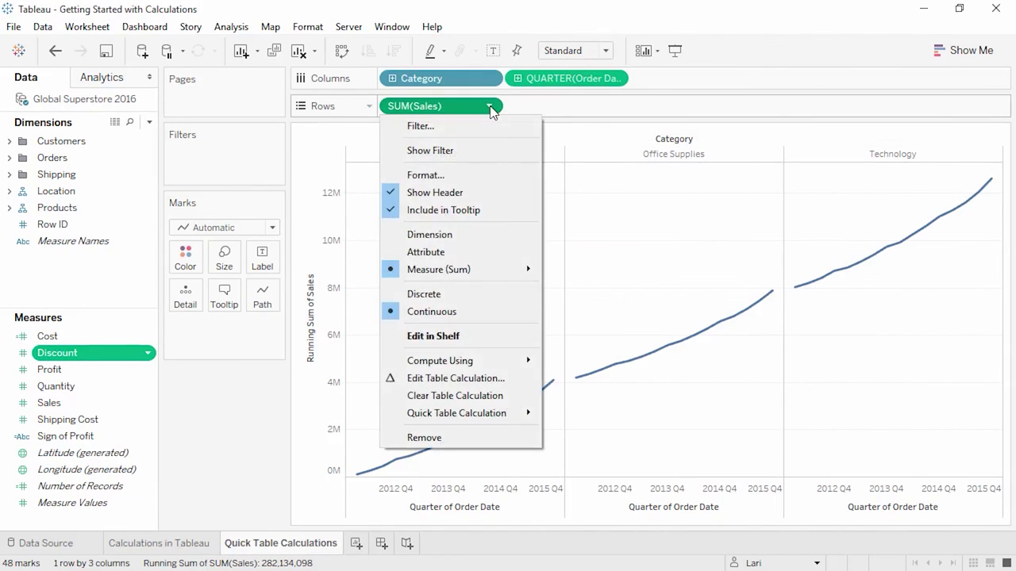
{"action": "mouse_move", "coordinate": [471, 414]}
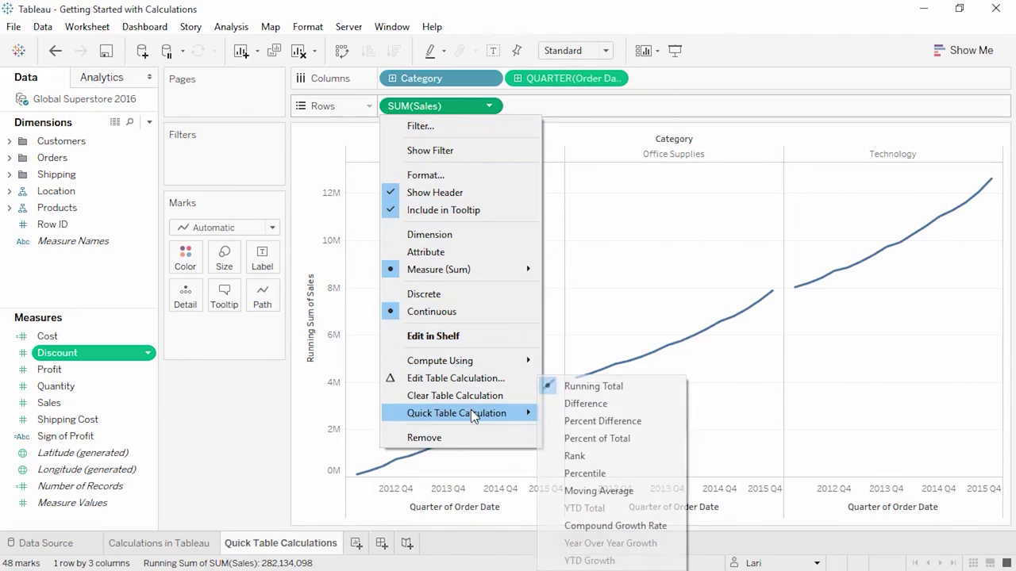